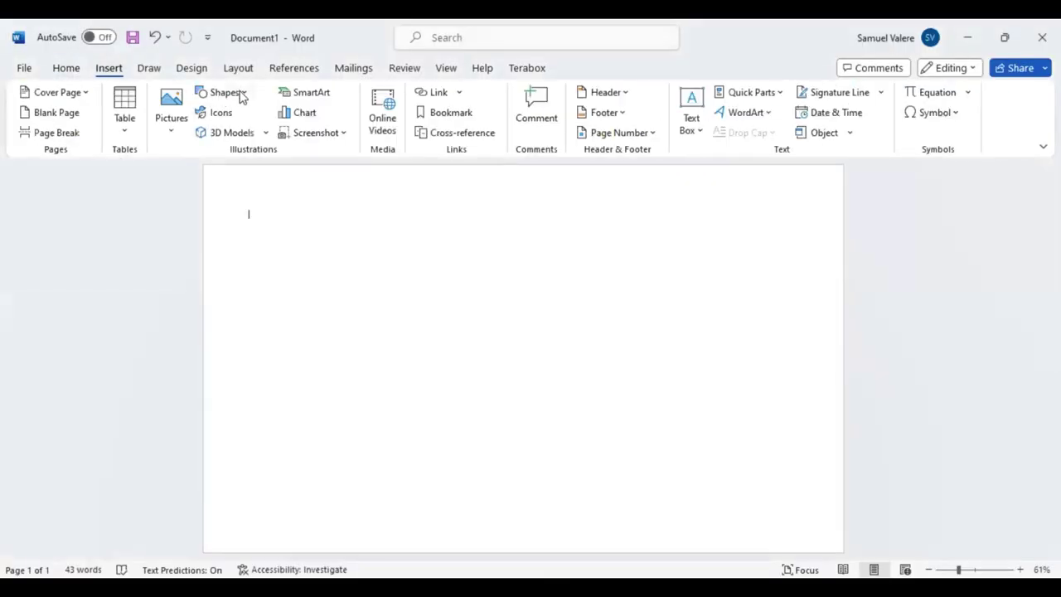
Draw a rectangle across the whole page, about 8.92" by 14.85"
{"action": "left_click", "coordinate": [242, 95]}
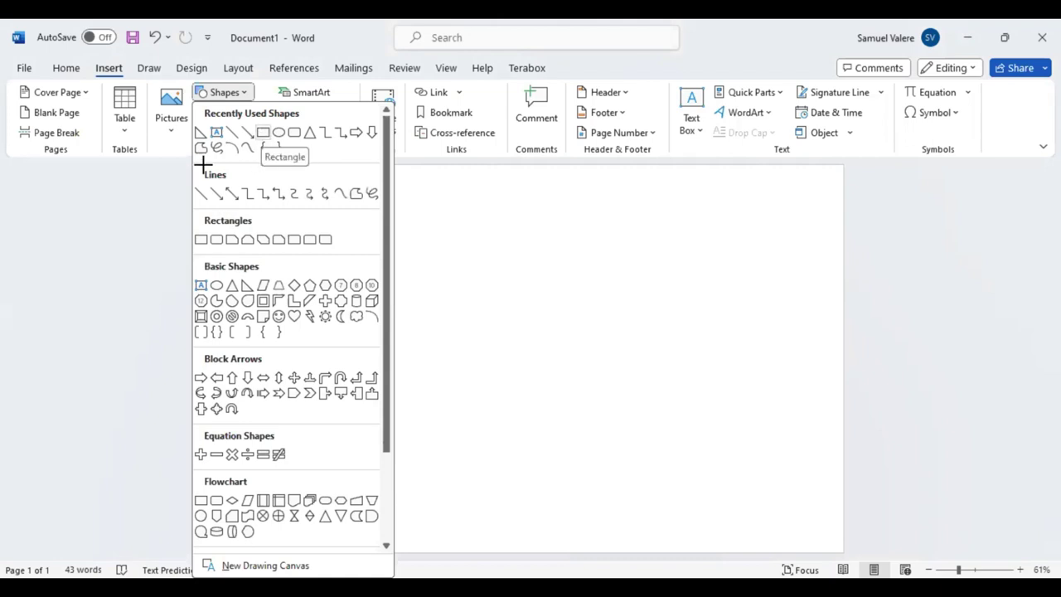
{"action": "left_click", "coordinate": [263, 132]}
{"action": "left_click_drag", "start_coordinate": [204, 165], "coordinate": [801, 502]}
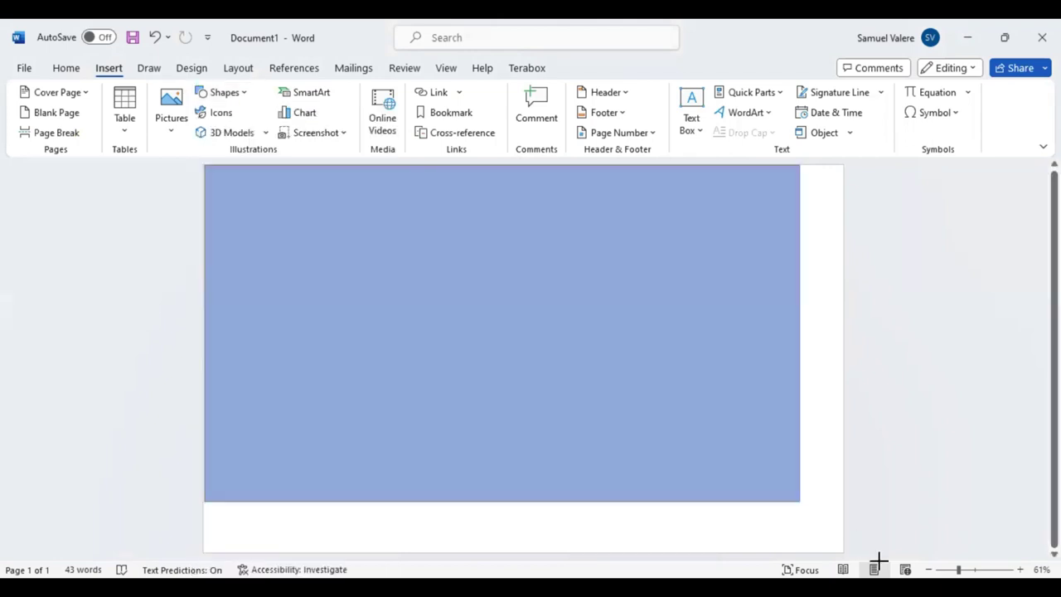
{"action": "left_click_drag", "start_coordinate": [858, 542], "coordinate": [870, 544]}
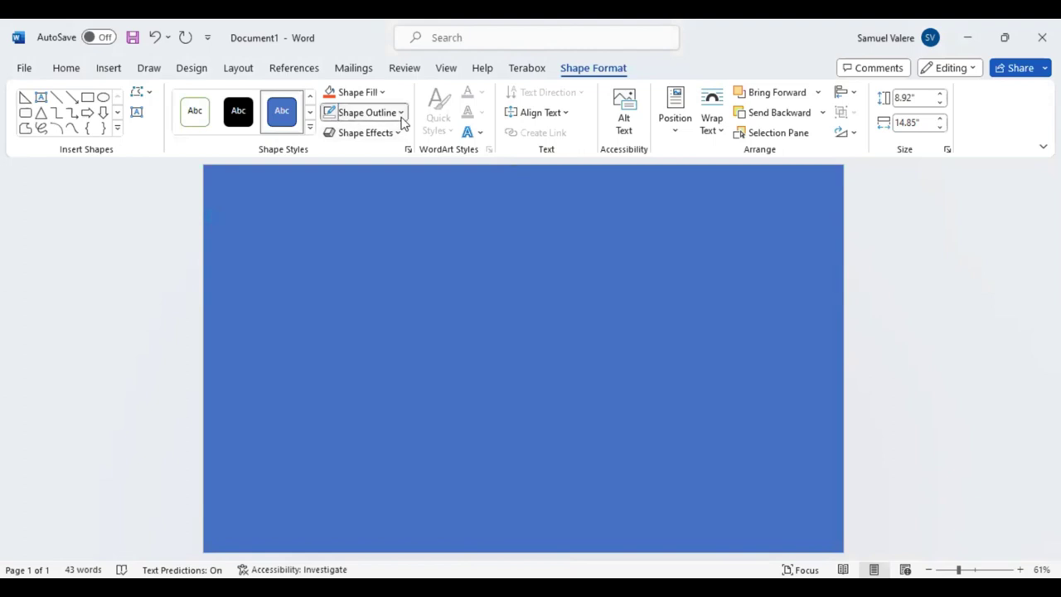
Fill the page-sized rectangle with teal
{"action": "key", "text": "Return"}
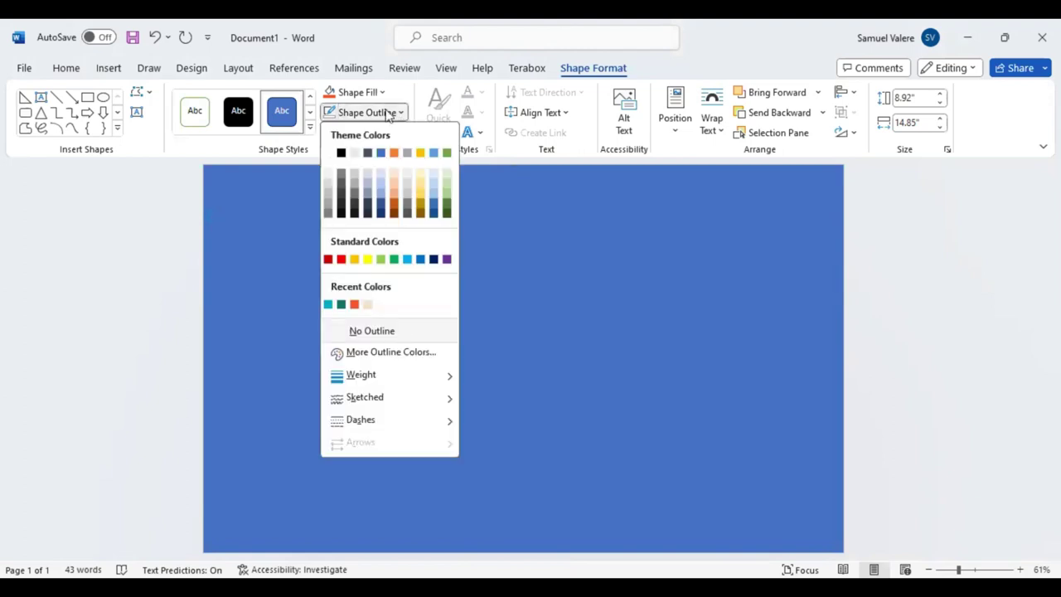
{"action": "left_click", "coordinate": [386, 113]}
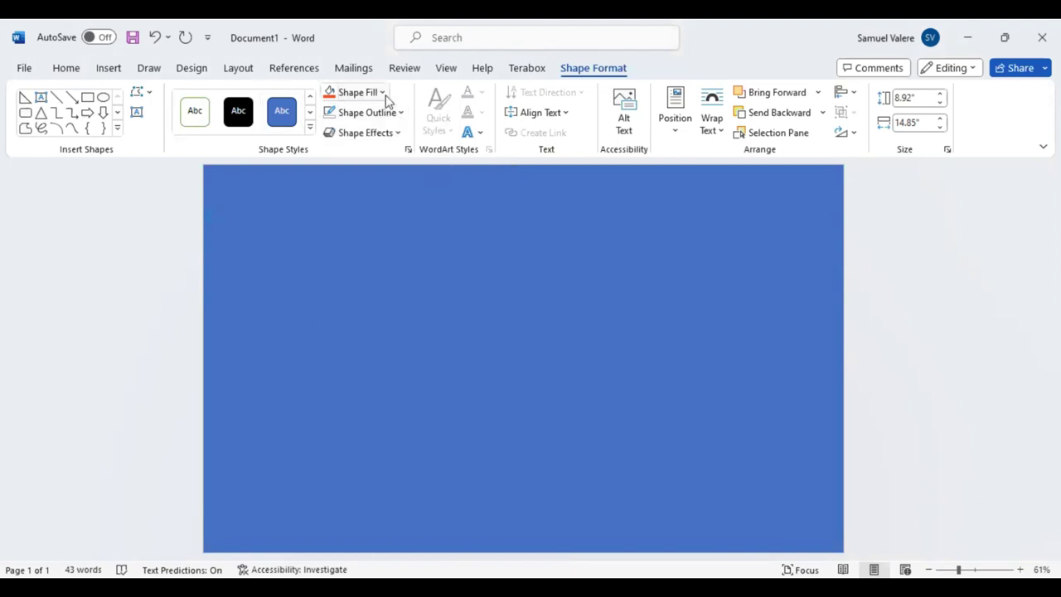
{"action": "key", "text": "Return"}
{"action": "left_click", "coordinate": [328, 284]}
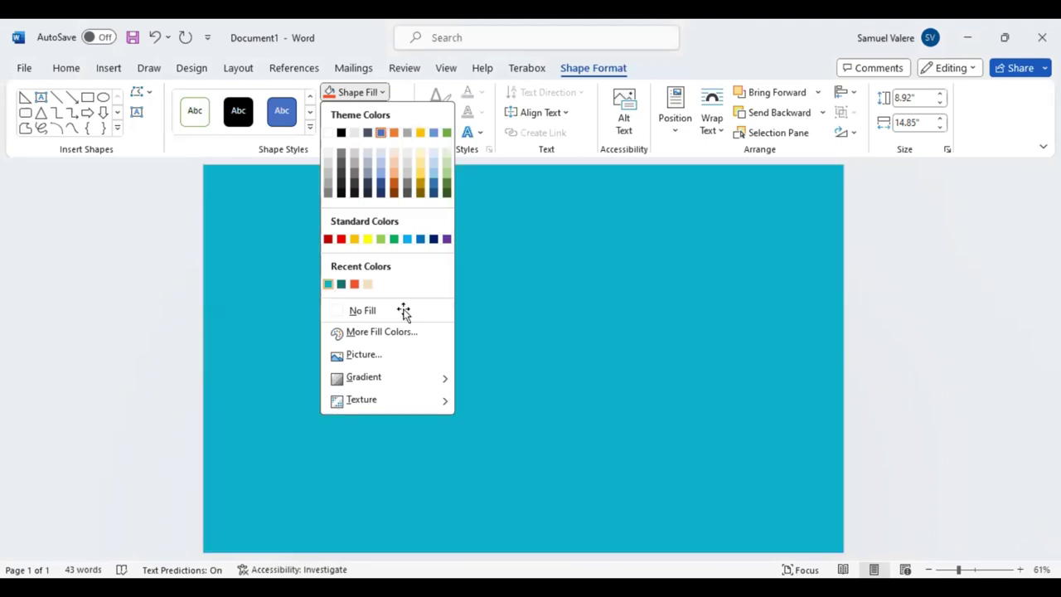
Draw a second, slightly smaller rectangle centred over the teal one
{"action": "left_click", "coordinate": [87, 97]}
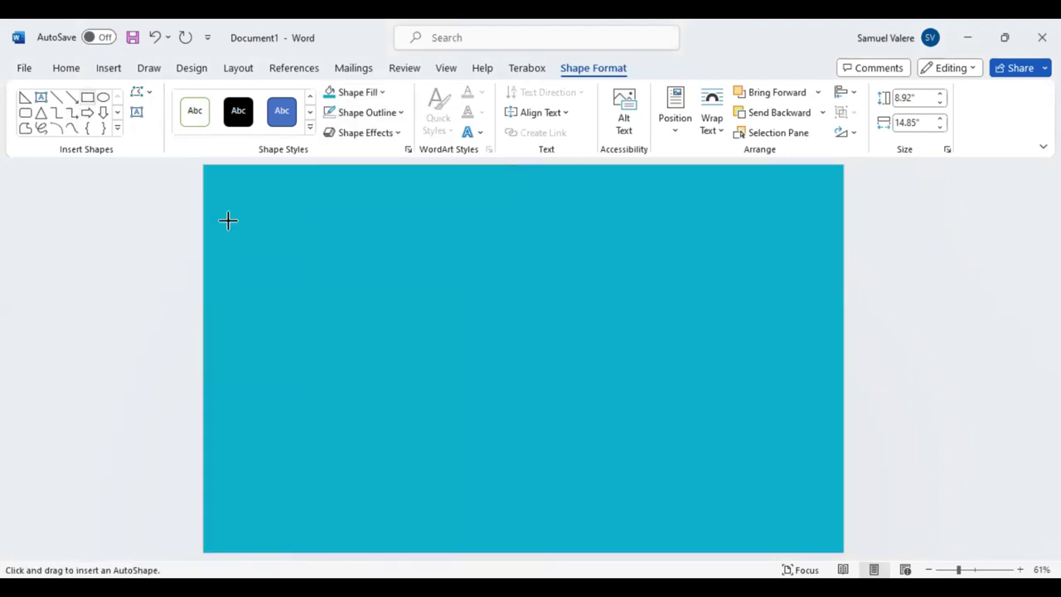
{"action": "left_click_drag", "start_coordinate": [216, 176], "coordinate": [304, 238]}
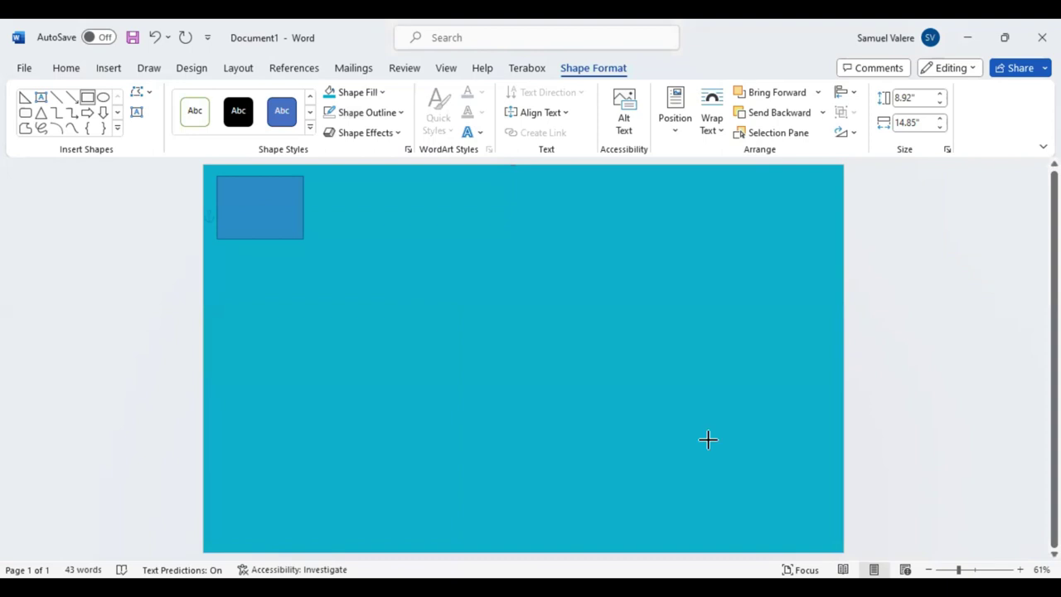
{"action": "left_click_drag", "start_coordinate": [412, 307], "coordinate": [838, 549]}
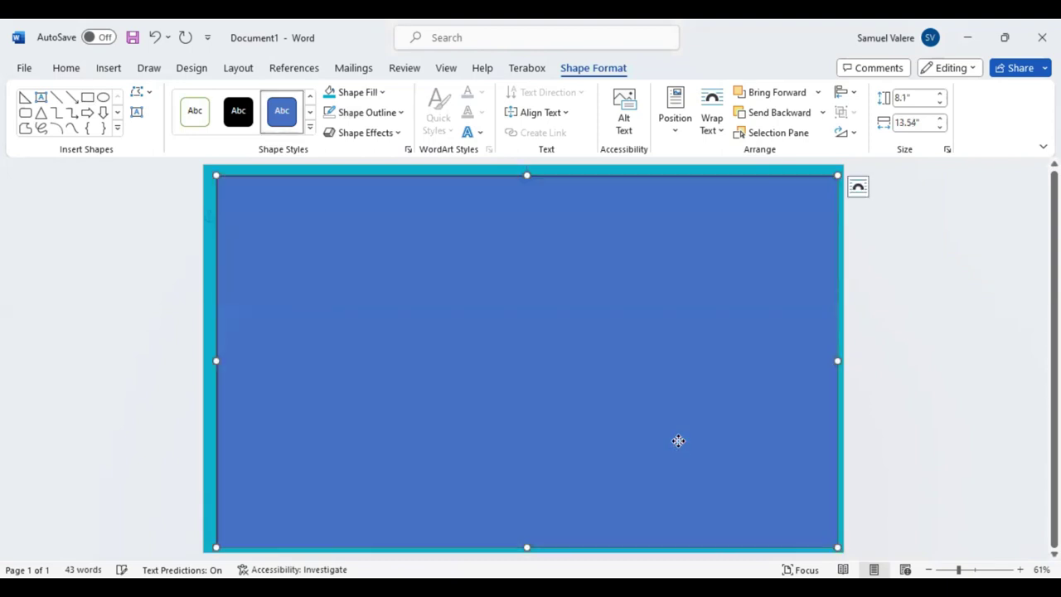
{"action": "left_click_drag", "start_coordinate": [677, 440], "coordinate": [672, 437]}
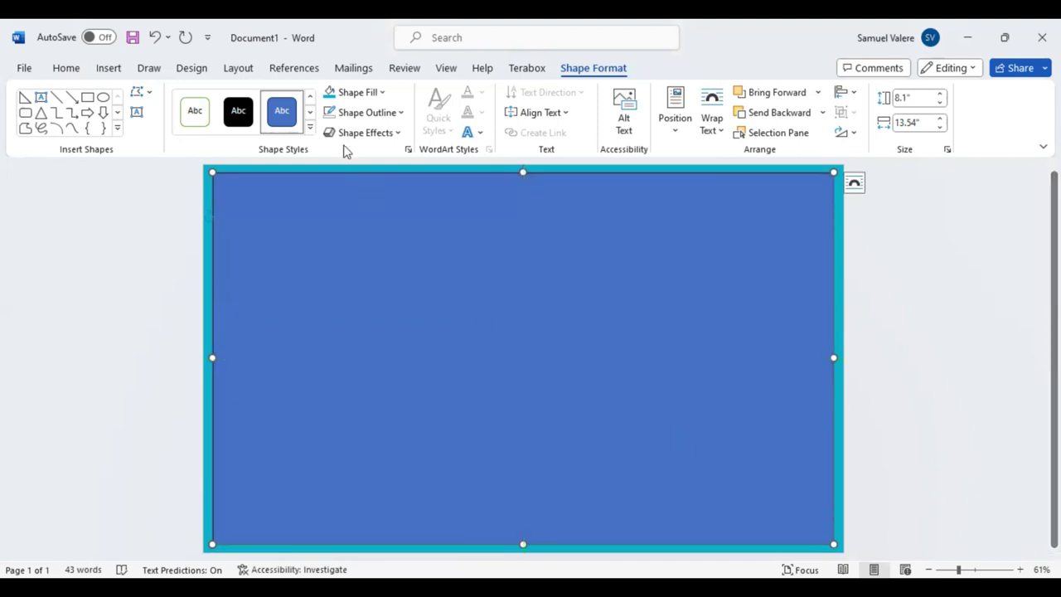
Fill the second rectangle light yellow so a teal border remains
{"action": "left_click", "coordinate": [384, 93]}
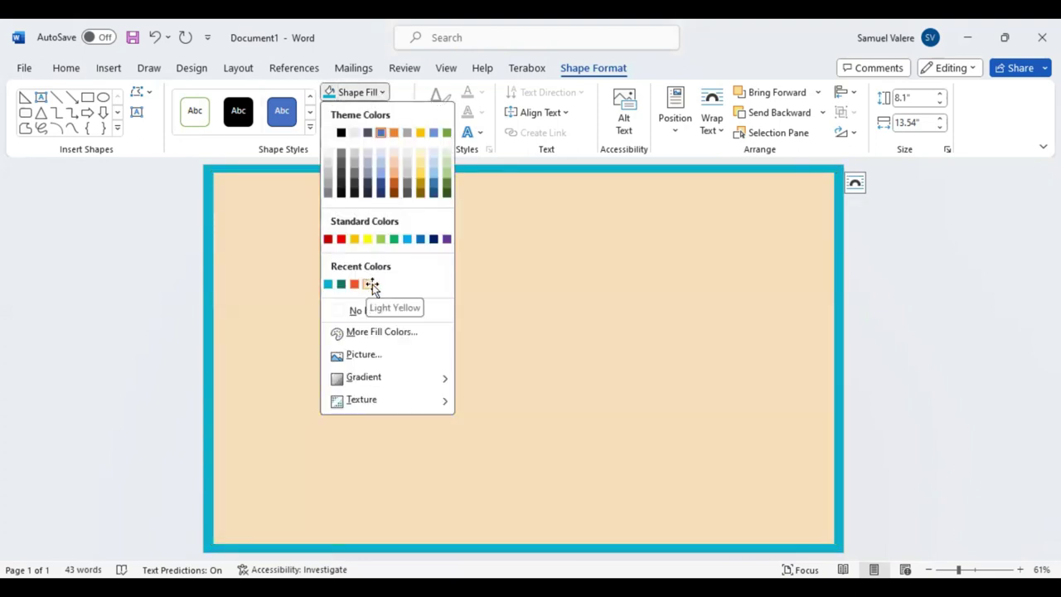
{"action": "key", "text": "Escape"}
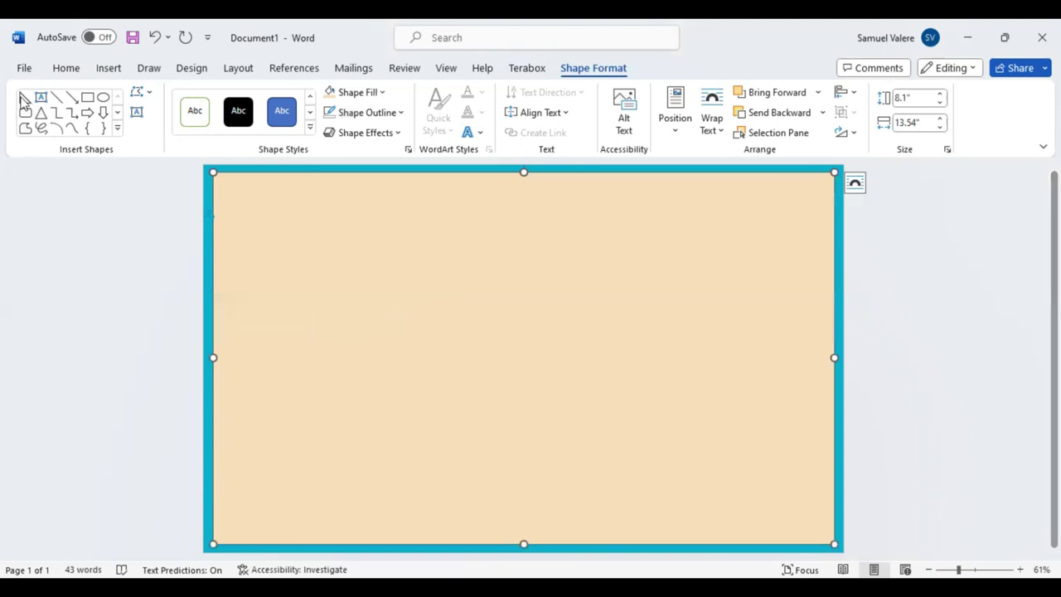
{"action": "left_click", "coordinate": [24, 97]}
Draw a right triangle near the top-right of the page and flip it vertically
{"action": "mouse_move", "coordinate": [663, 196]}
{"action": "left_mouse_down"}
{"action": "mouse_move", "coordinate": [749, 339]}
{"action": "mouse_move", "coordinate": [770, 340]}
{"action": "left_mouse_up"}
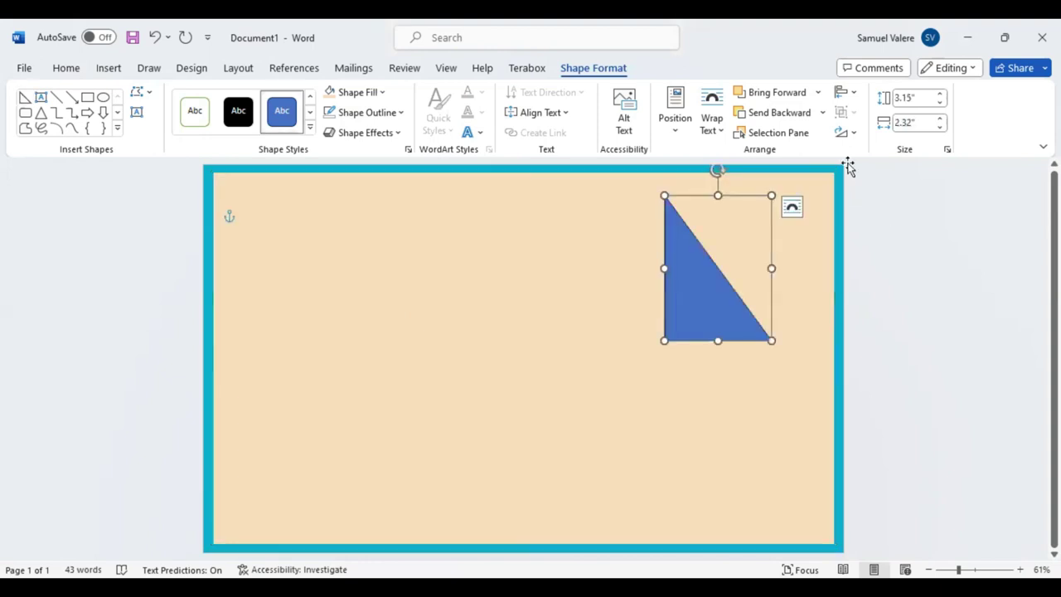
{"action": "left_click", "coordinate": [854, 135]}
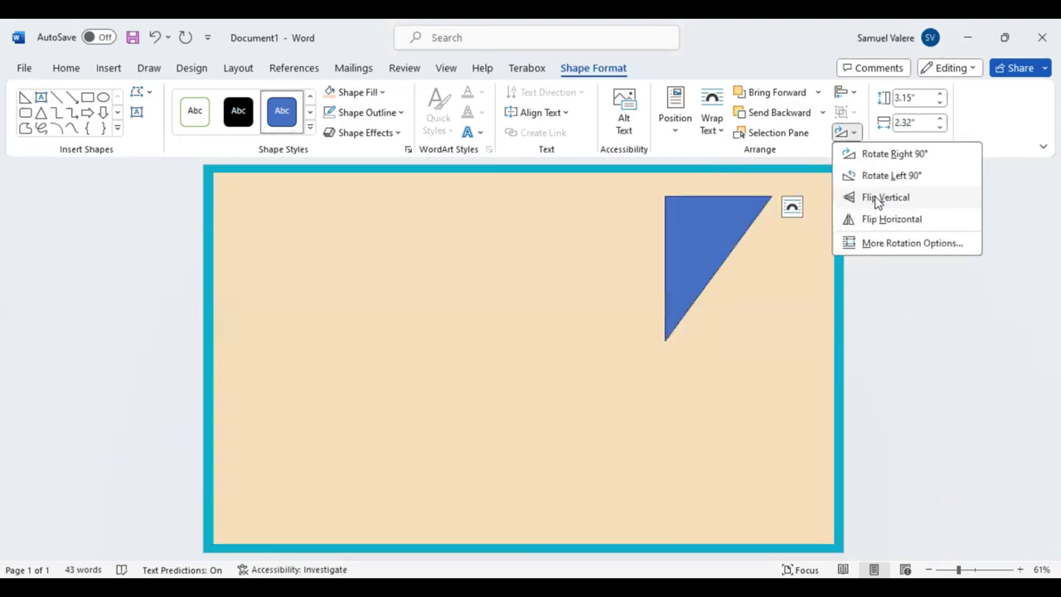
{"action": "left_click", "coordinate": [694, 261]}
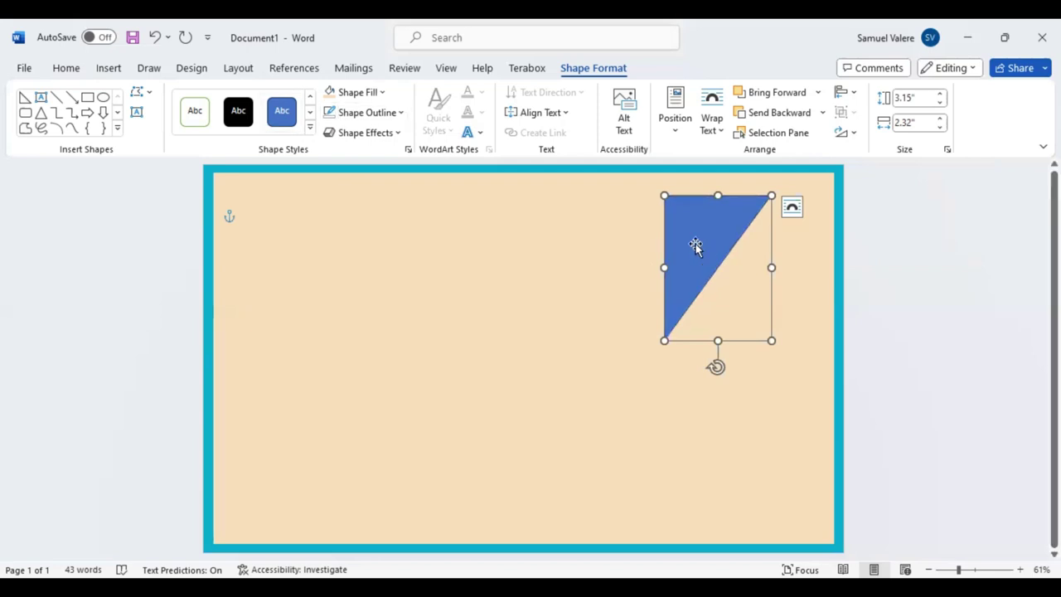
Use Edit Points to bend the triangle's slanted edge into a quarter-circle arc
{"action": "right_click", "coordinate": [739, 316]}
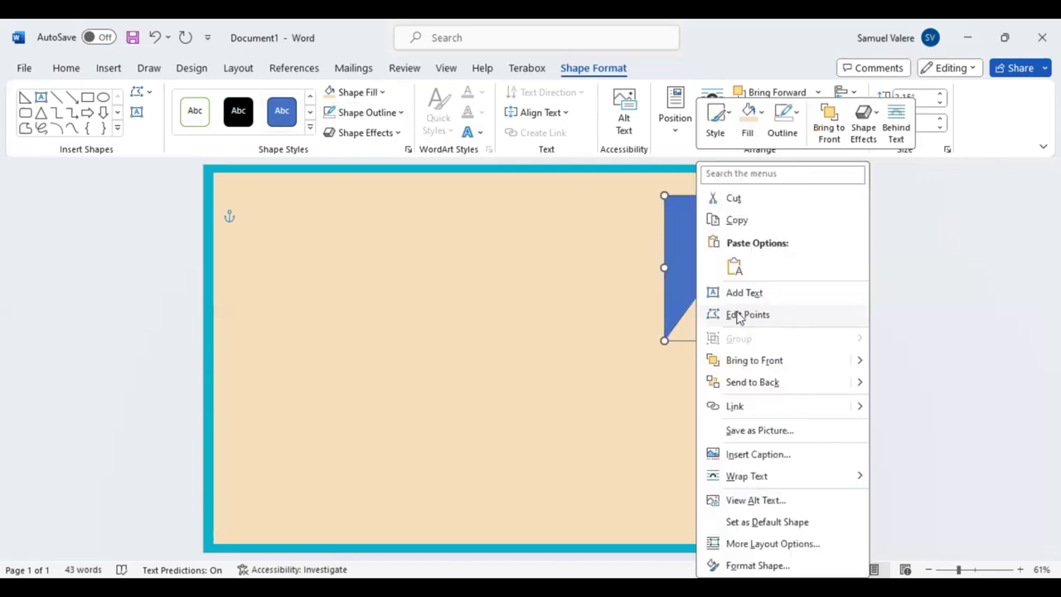
{"action": "left_click", "coordinate": [738, 316]}
{"action": "left_click", "coordinate": [665, 340]}
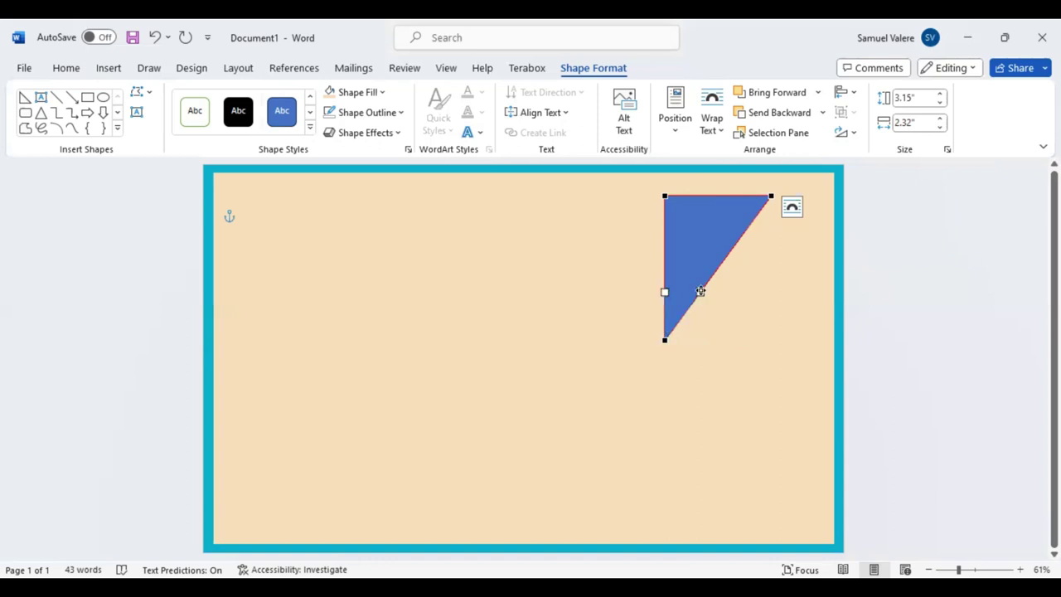
{"action": "left_click_drag", "start_coordinate": [701, 291], "coordinate": [727, 307]}
{"action": "left_click", "coordinate": [770, 196]}
{"action": "left_click_drag", "start_coordinate": [736, 245], "coordinate": [772, 267]}
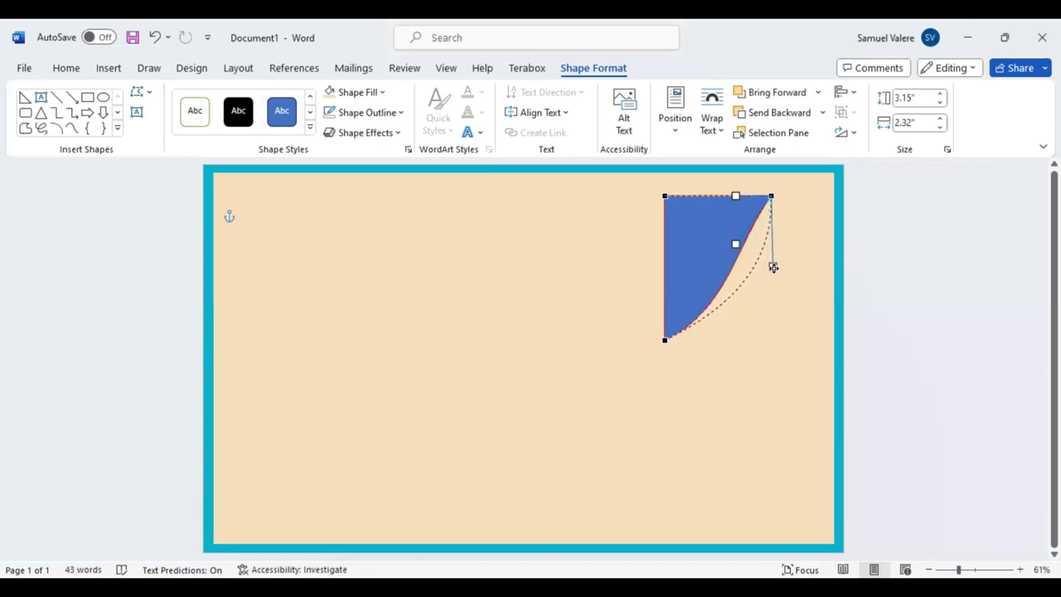
{"action": "left_click_drag", "start_coordinate": [772, 267], "coordinate": [771, 266]}
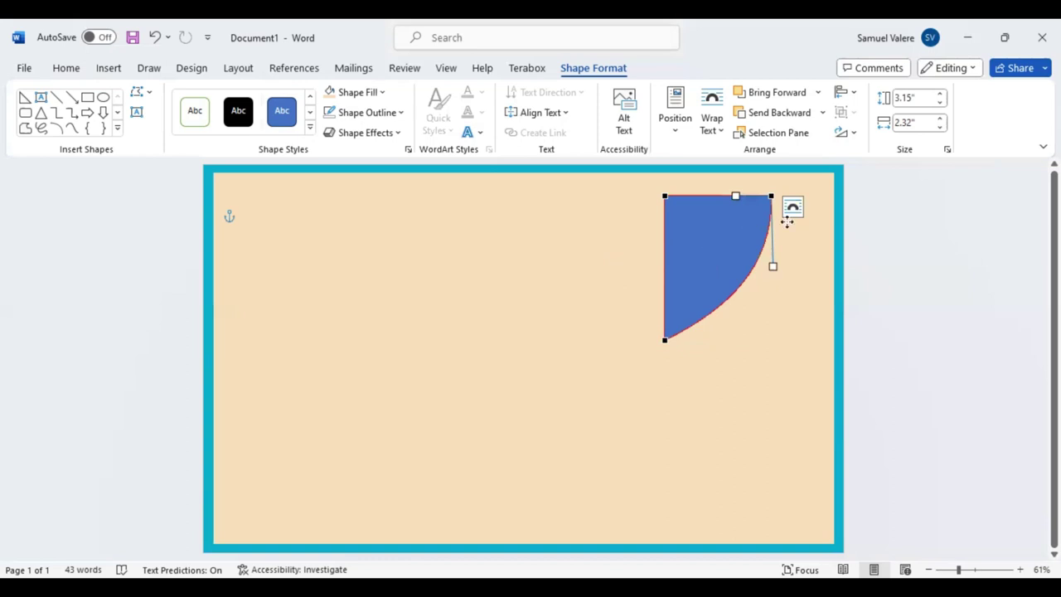
Move the quarter-circle into the top-right corner, resized to 2.93" by 2.32"
{"action": "left_click_drag", "start_coordinate": [711, 258], "coordinate": [806, 213]}
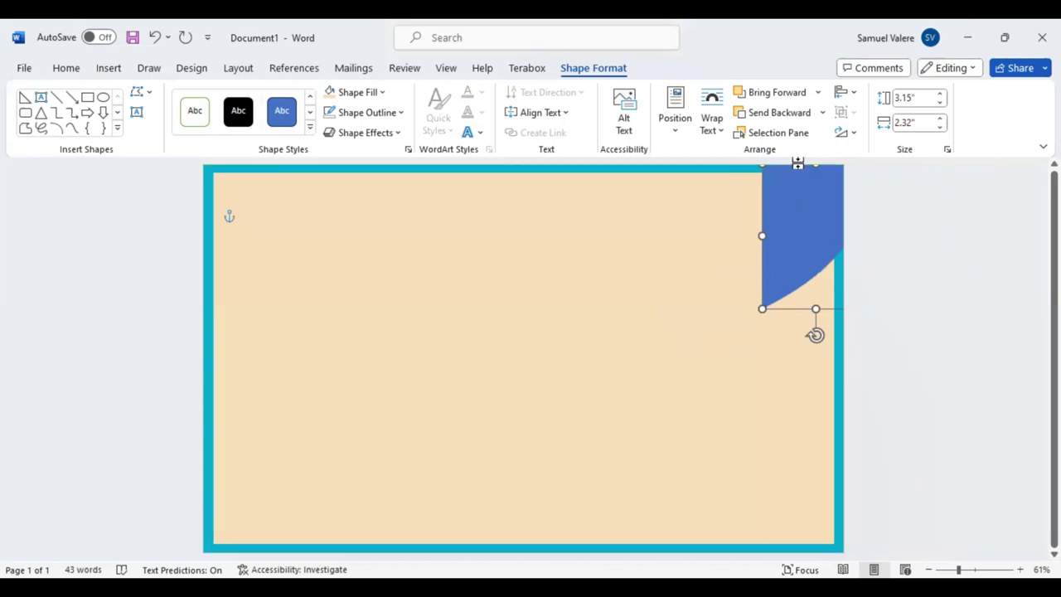
{"action": "left_click_drag", "start_coordinate": [815, 166], "coordinate": [814, 174]}
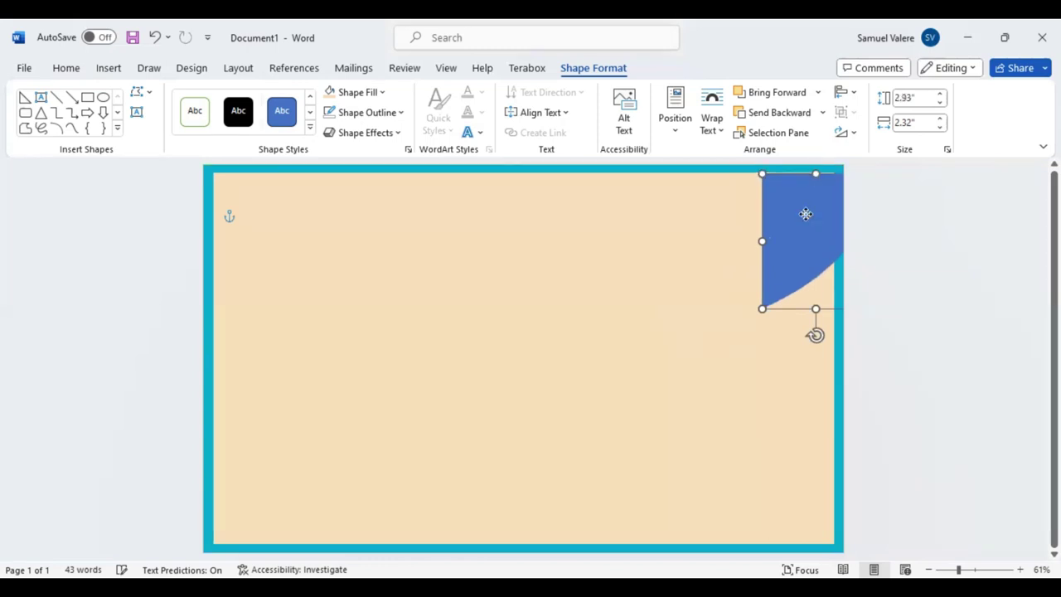
{"action": "left_click_drag", "start_coordinate": [805, 213], "coordinate": [787, 190]}
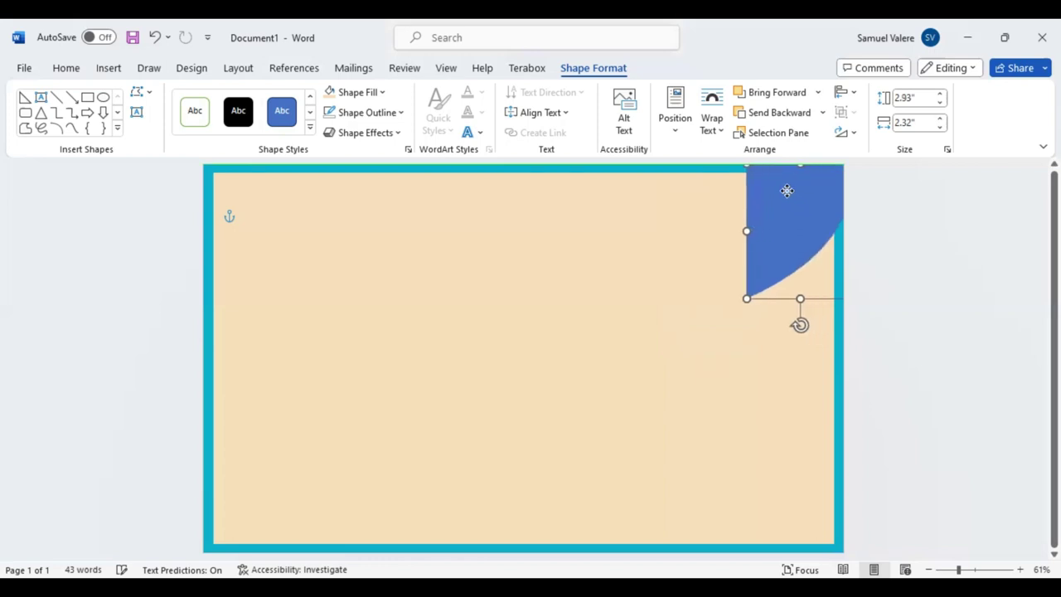
Nudge the quarter-circle slightly left and fill it orange
{"action": "key", "text": "Left"}
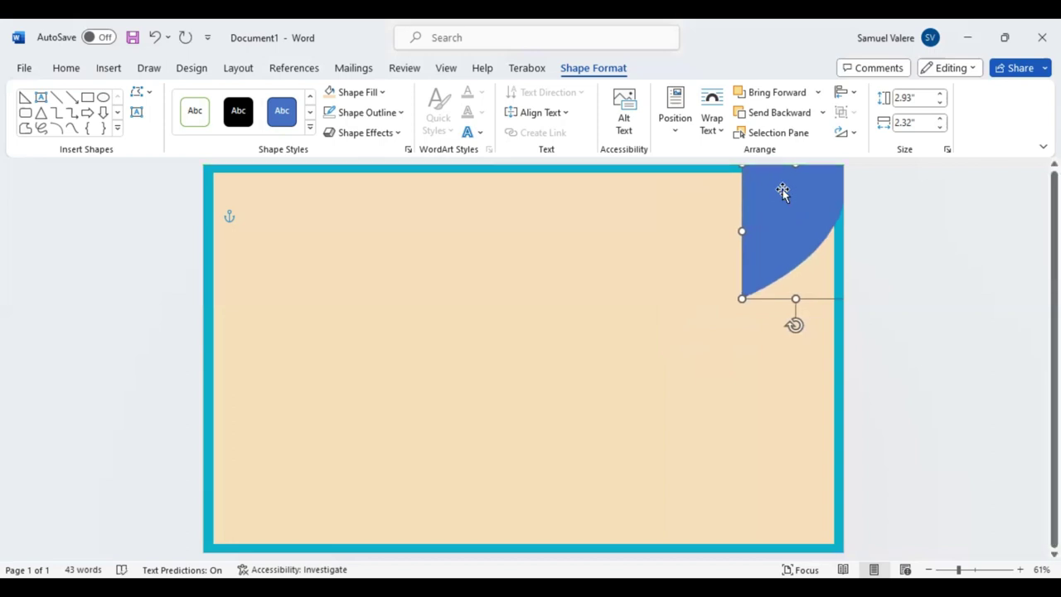
{"action": "left_click", "coordinate": [383, 93]}
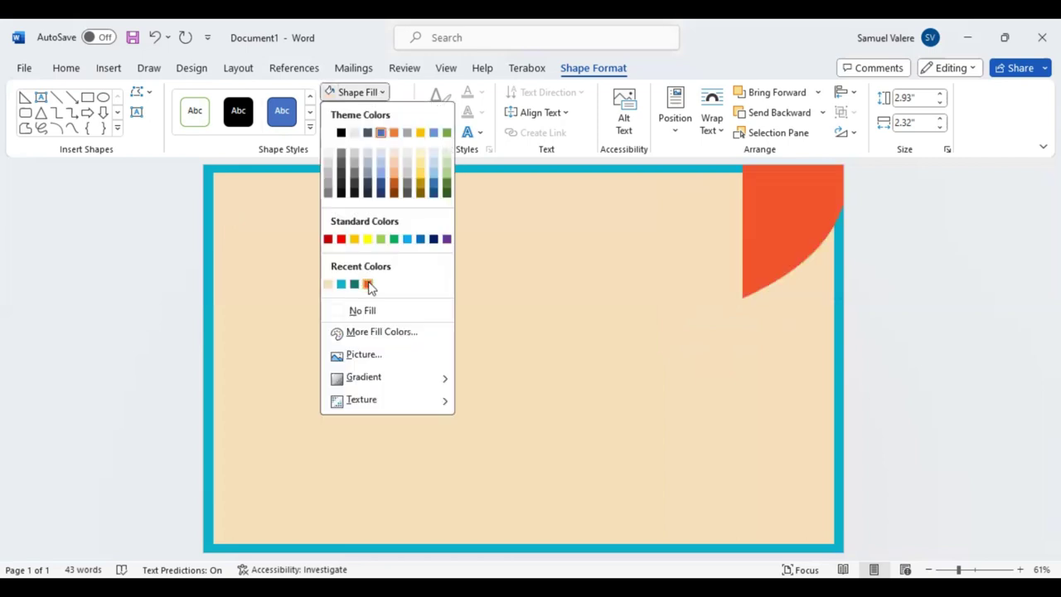
{"action": "left_click", "coordinate": [697, 237]}
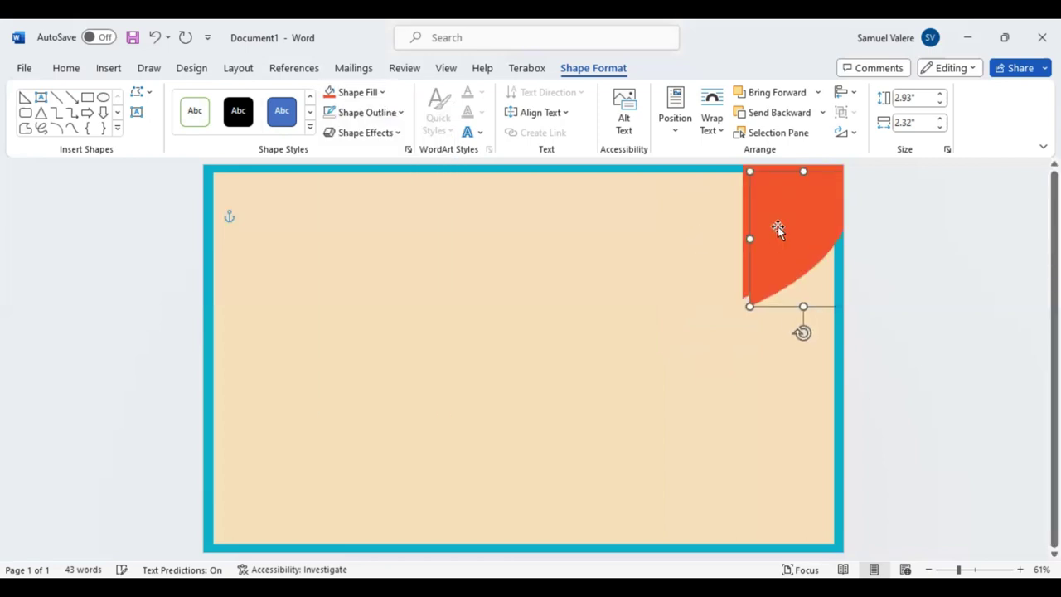
Duplicate the orange quarter-circle: one copy upper-left, another just below the corner
{"action": "left_click_drag", "start_coordinate": [778, 228], "coordinate": [401, 255]}
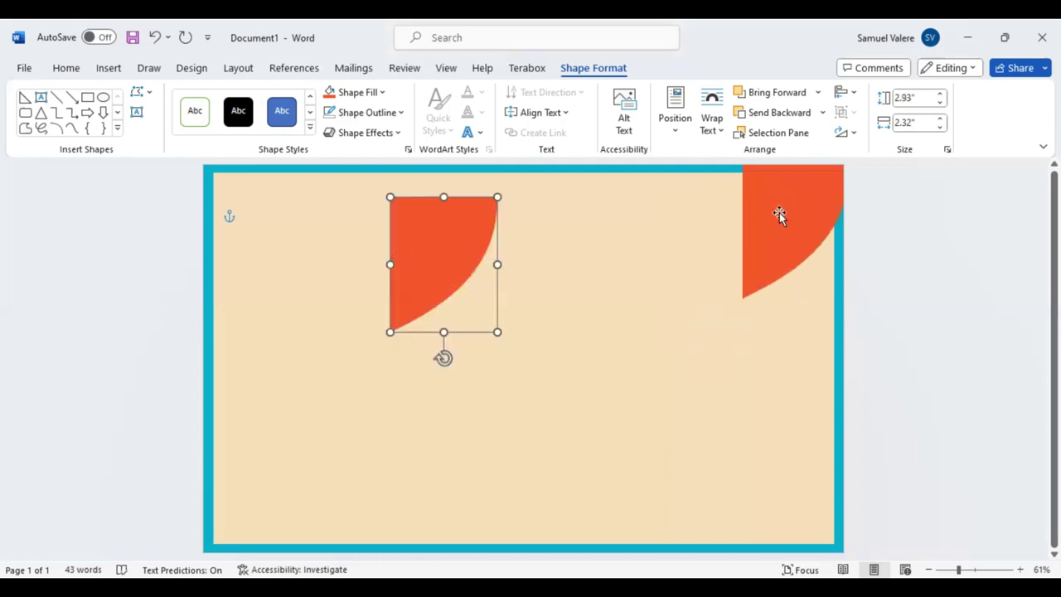
{"action": "left_click", "coordinate": [781, 212]}
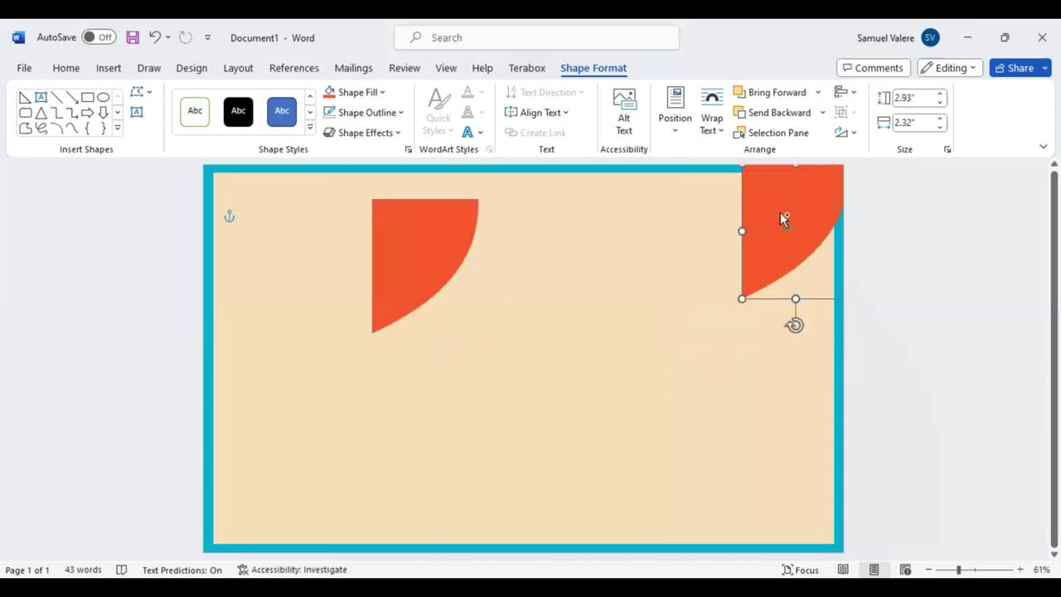
{"action": "left_click_drag", "start_coordinate": [780, 213], "coordinate": [813, 244]}
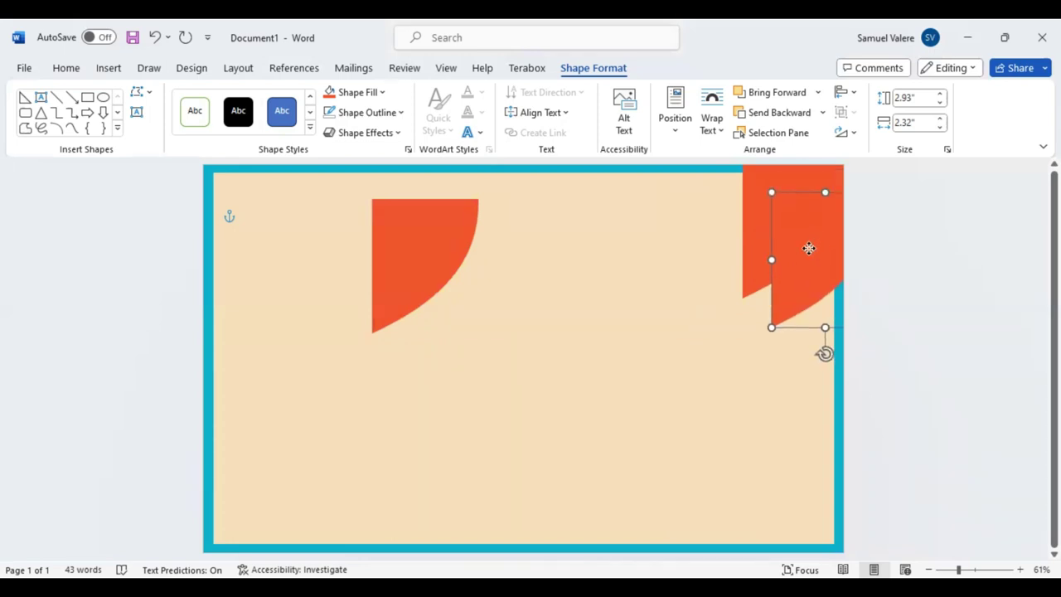
{"action": "left_click_drag", "start_coordinate": [812, 244], "coordinate": [800, 241]}
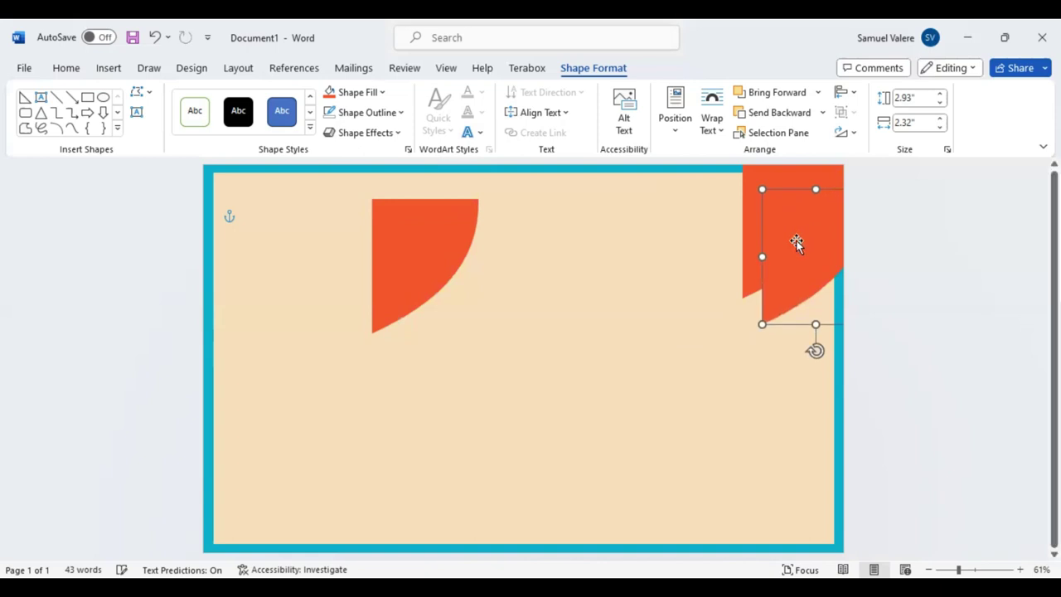
Give the copied quarter-circle a gradient fill and delete the extra gradient stops
{"action": "left_click", "coordinate": [383, 93]}
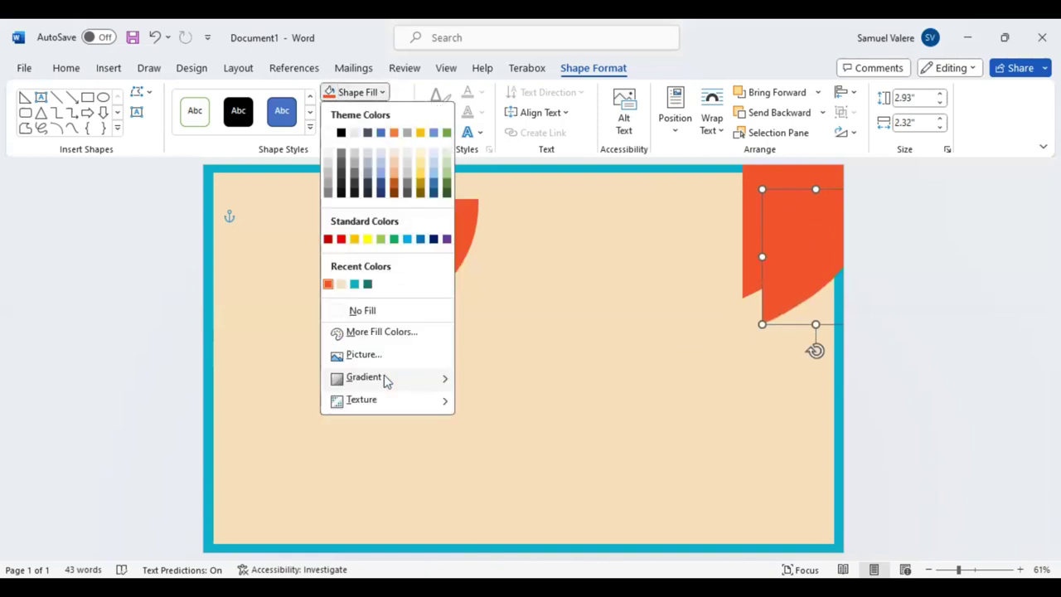
{"action": "mouse_move", "coordinate": [363, 377]}
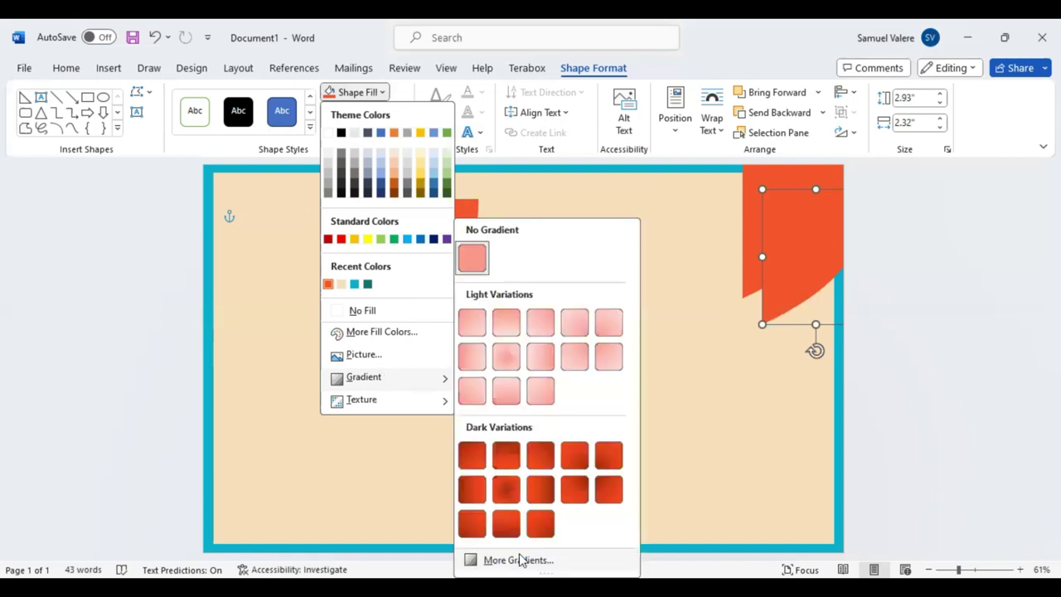
{"action": "left_click", "coordinate": [520, 561]}
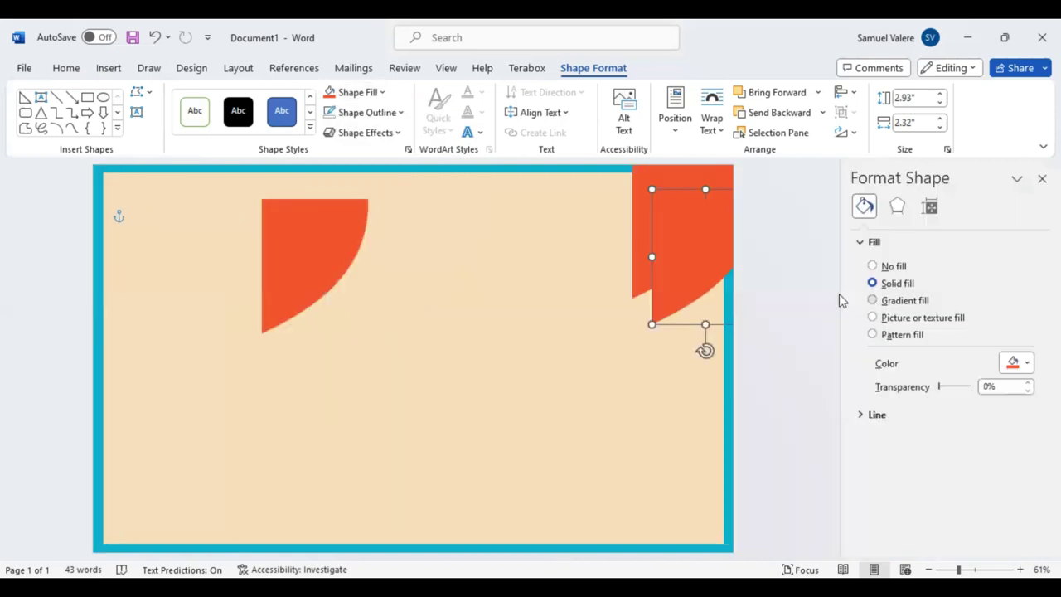
{"action": "left_click", "coordinate": [872, 300]}
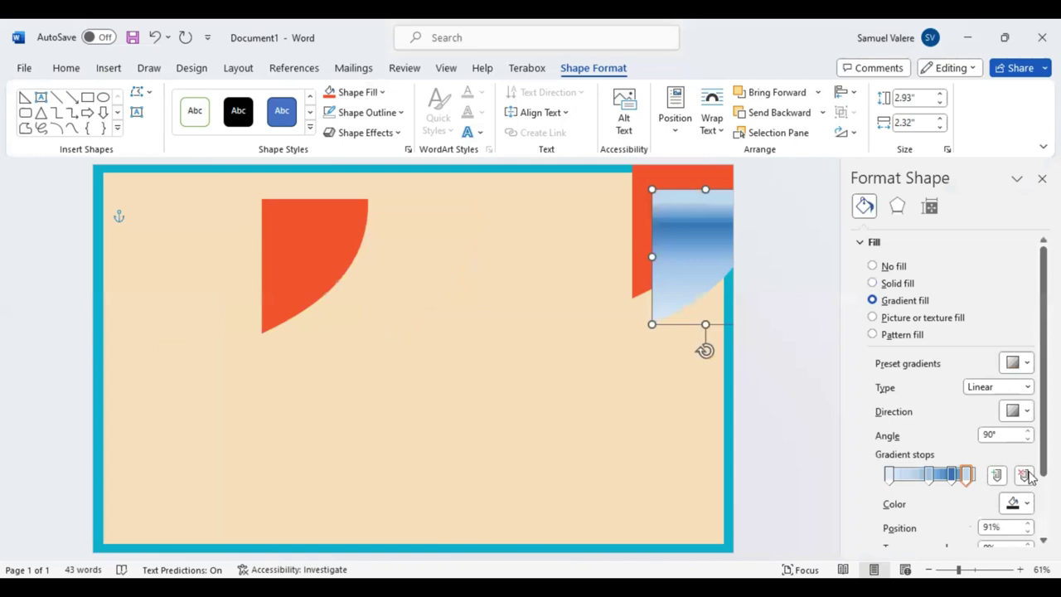
{"action": "left_click", "coordinate": [1025, 474]}
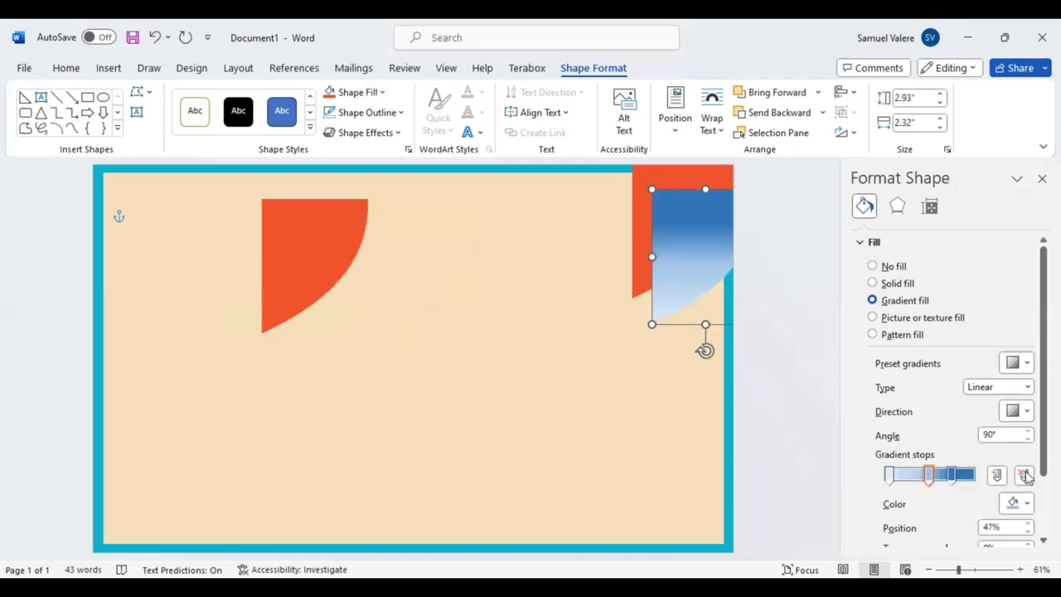
{"action": "left_click", "coordinate": [1025, 474]}
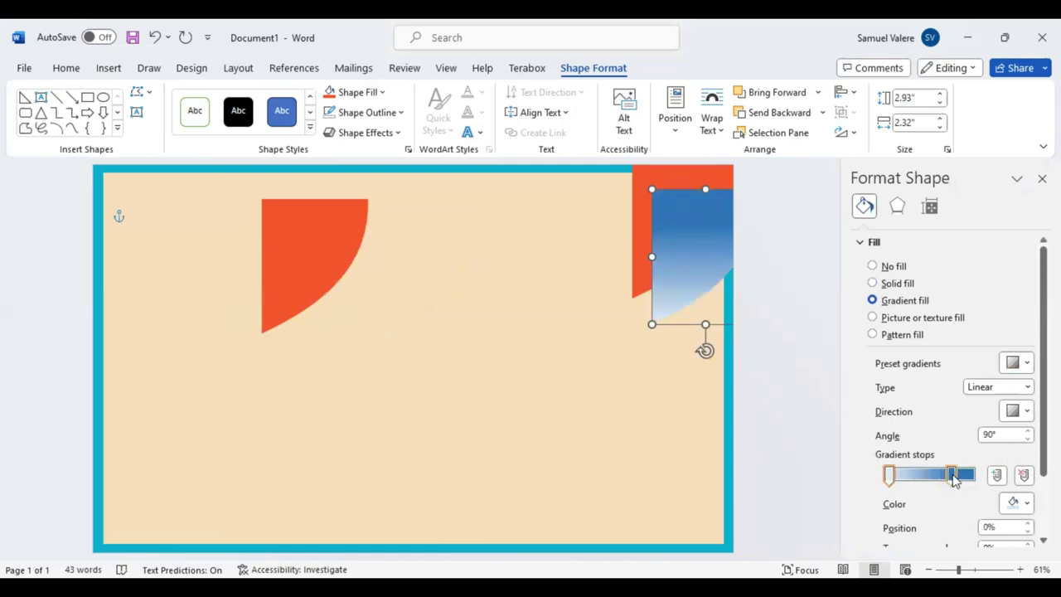
Set the right gradient stop to dark teal near 78% and the left stop to cyan
{"action": "left_click", "coordinate": [953, 477]}
{"action": "left_click_drag", "start_coordinate": [954, 477], "coordinate": [956, 478]}
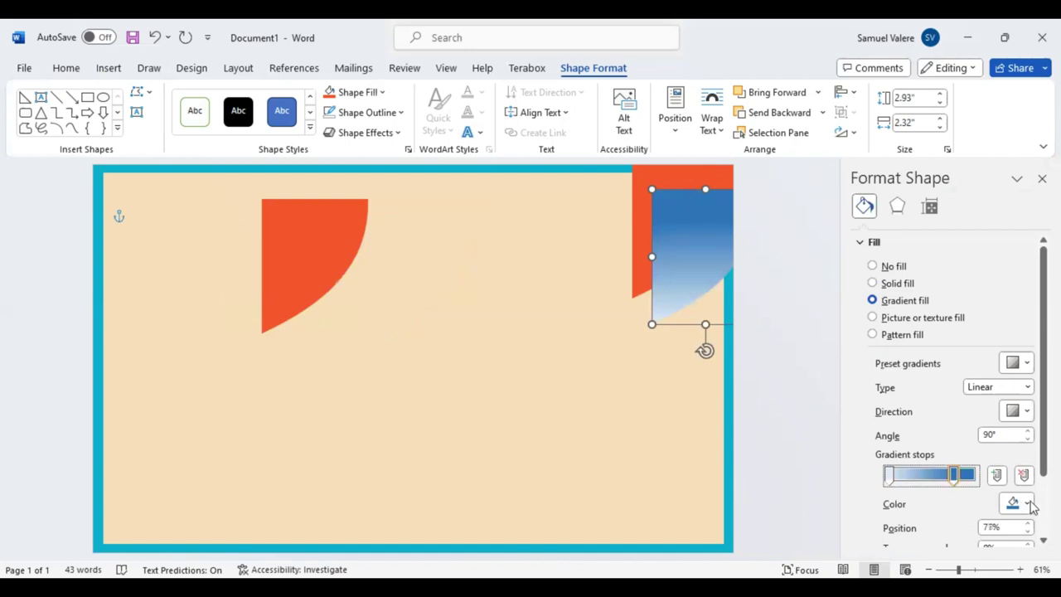
{"action": "left_click", "coordinate": [1027, 504]}
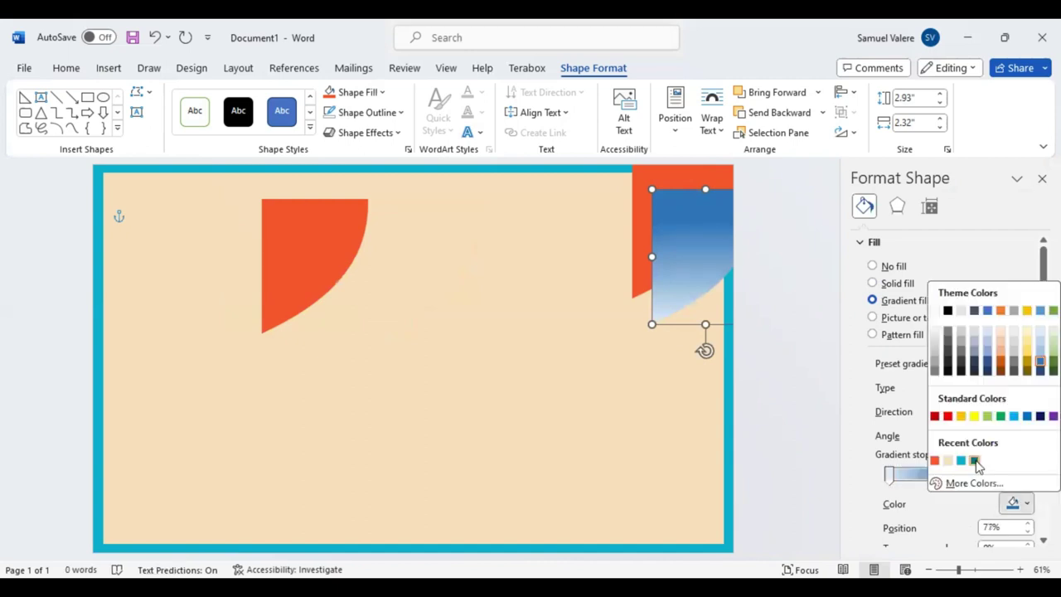
{"action": "left_click", "coordinate": [975, 461]}
{"action": "left_click", "coordinate": [890, 476]}
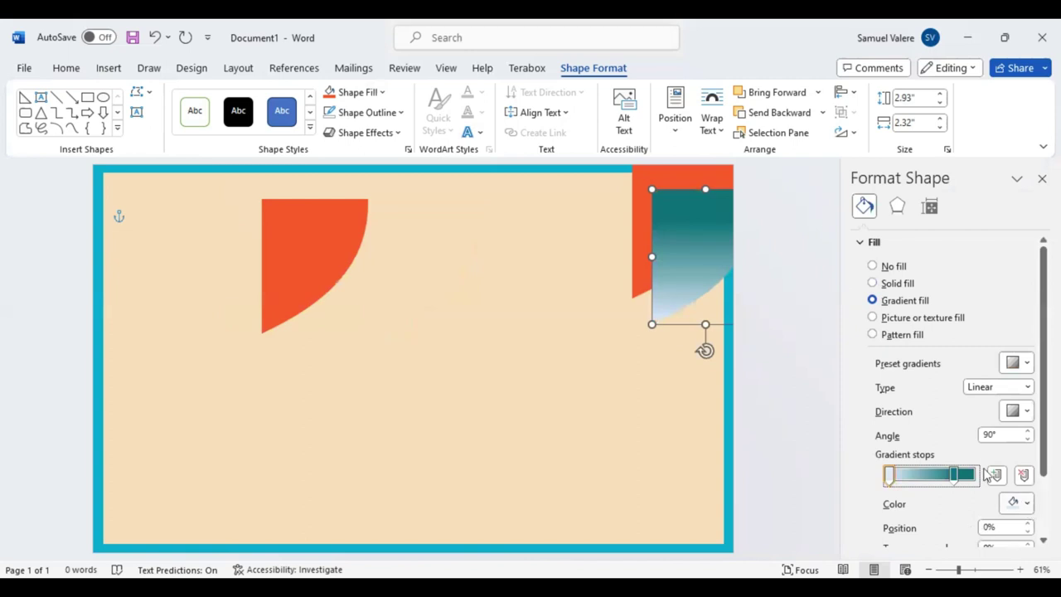
{"action": "left_click", "coordinate": [1027, 503]}
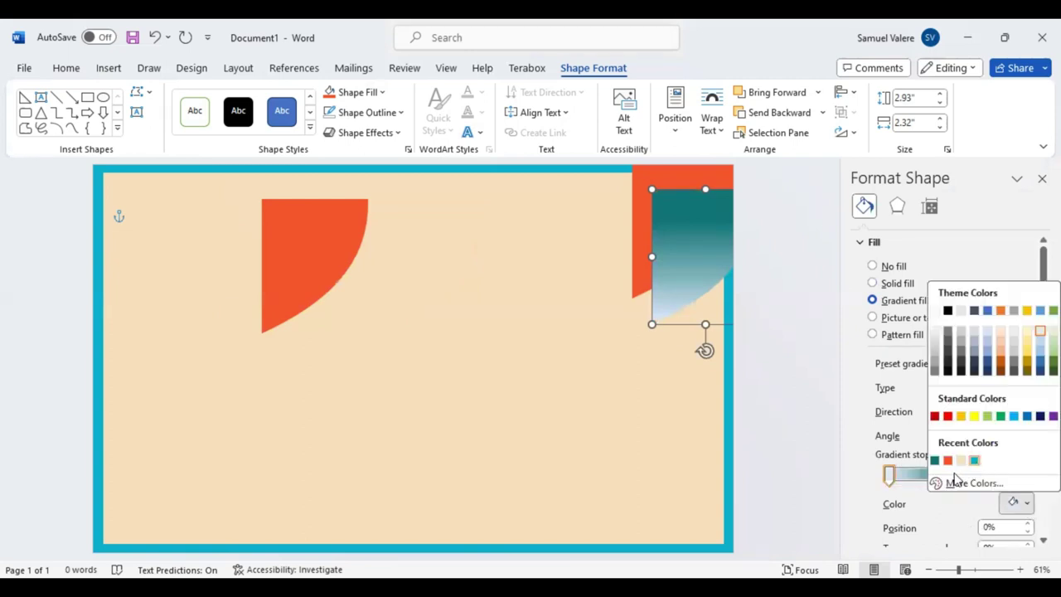
{"action": "left_click", "coordinate": [974, 461]}
{"action": "left_click", "coordinate": [957, 474]}
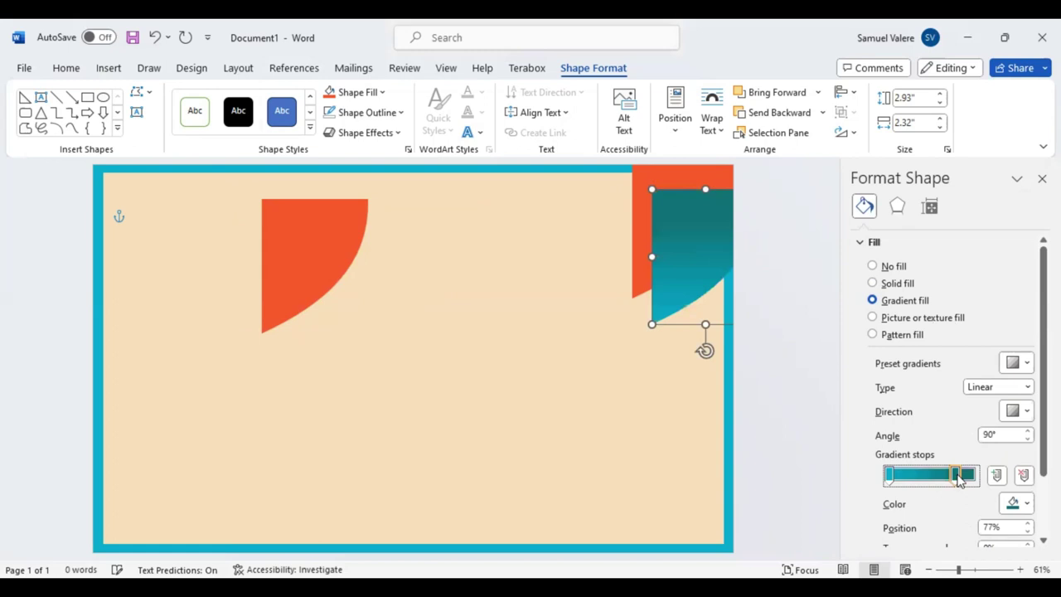
{"action": "left_click_drag", "start_coordinate": [959, 479], "coordinate": [962, 480]}
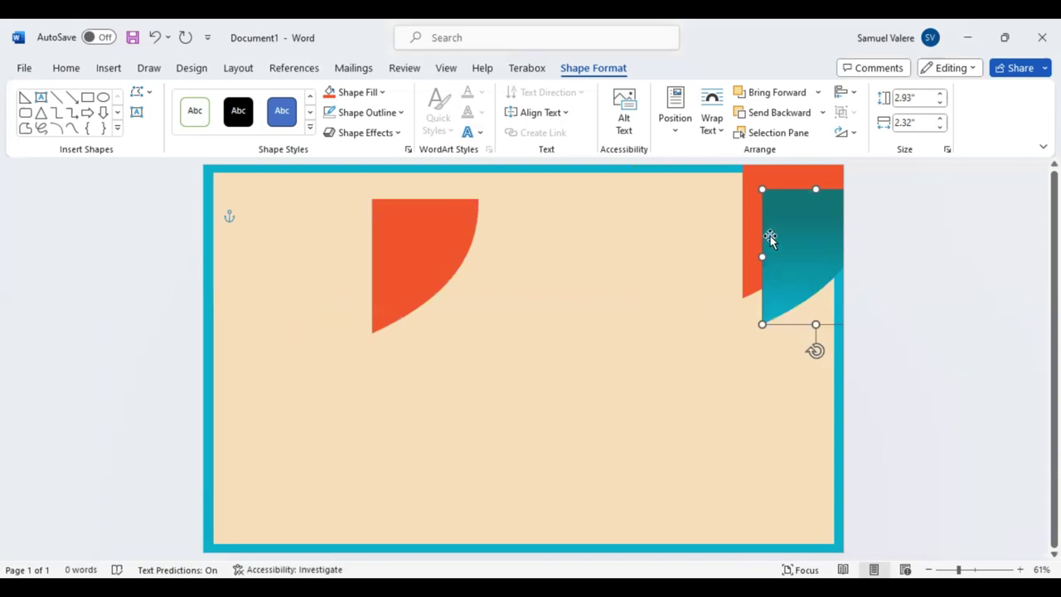
{"action": "left_click", "coordinate": [747, 218]}
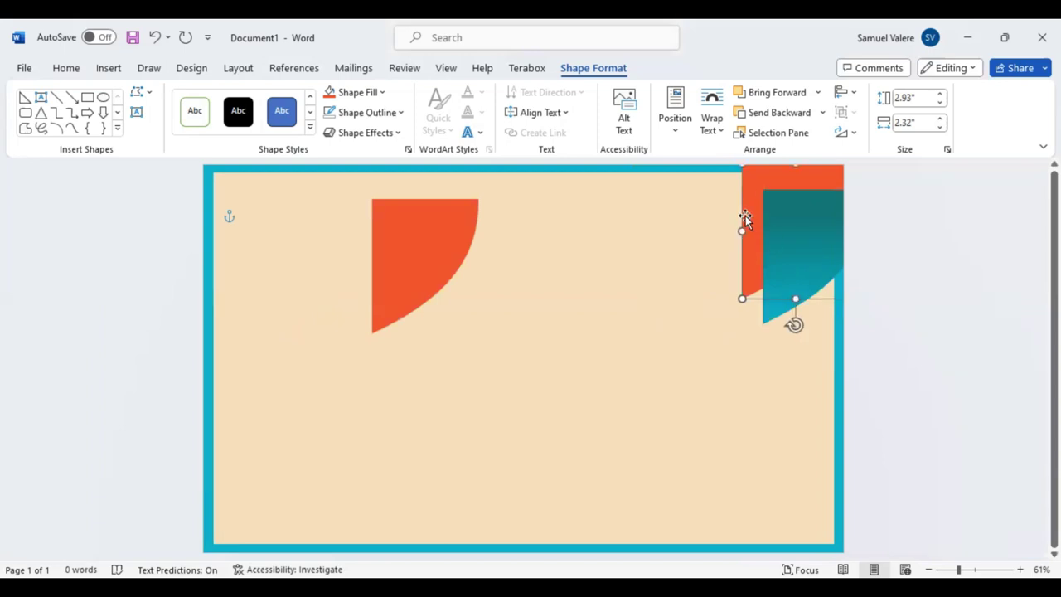
{"action": "left_click", "coordinate": [788, 237]}
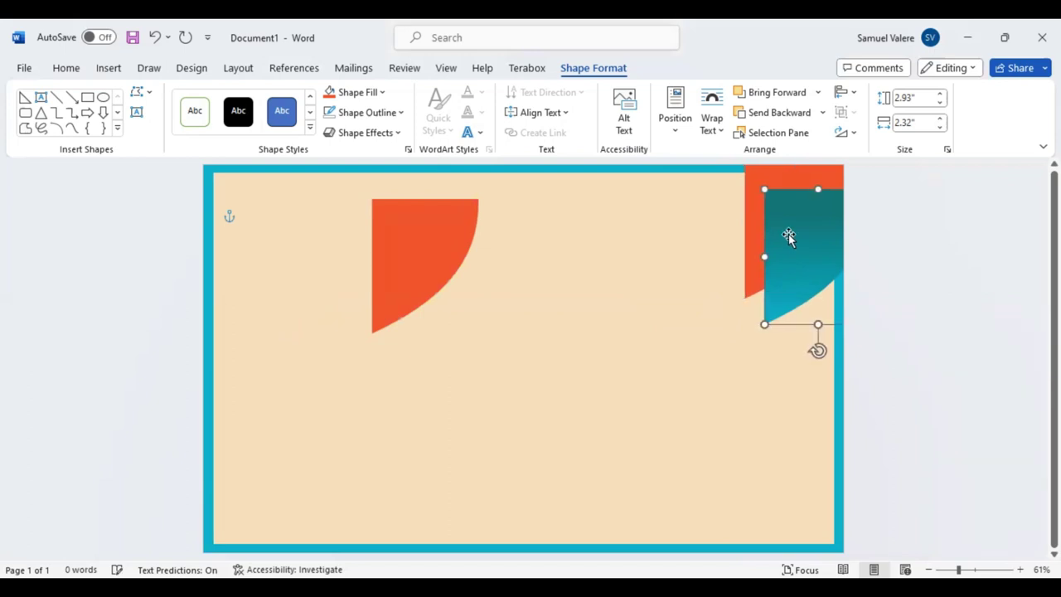
Copy the teal piece and stagger both teal pieces downward along the right edge
{"action": "left_click_drag", "start_coordinate": [791, 264], "coordinate": [812, 303]}
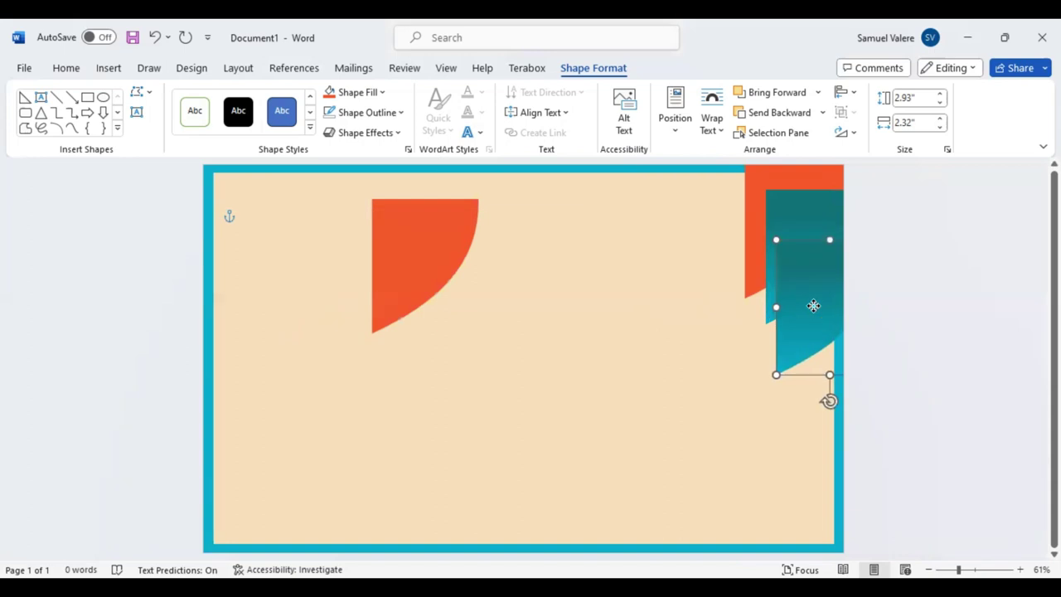
{"action": "left_click_drag", "start_coordinate": [812, 304], "coordinate": [833, 291]}
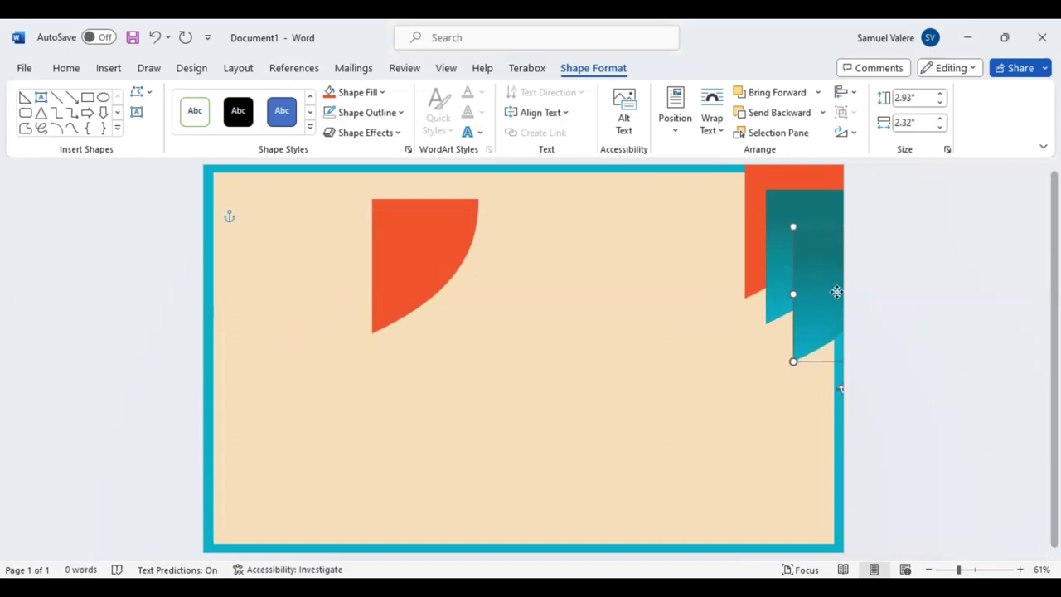
{"action": "left_click_drag", "start_coordinate": [832, 292], "coordinate": [784, 269]}
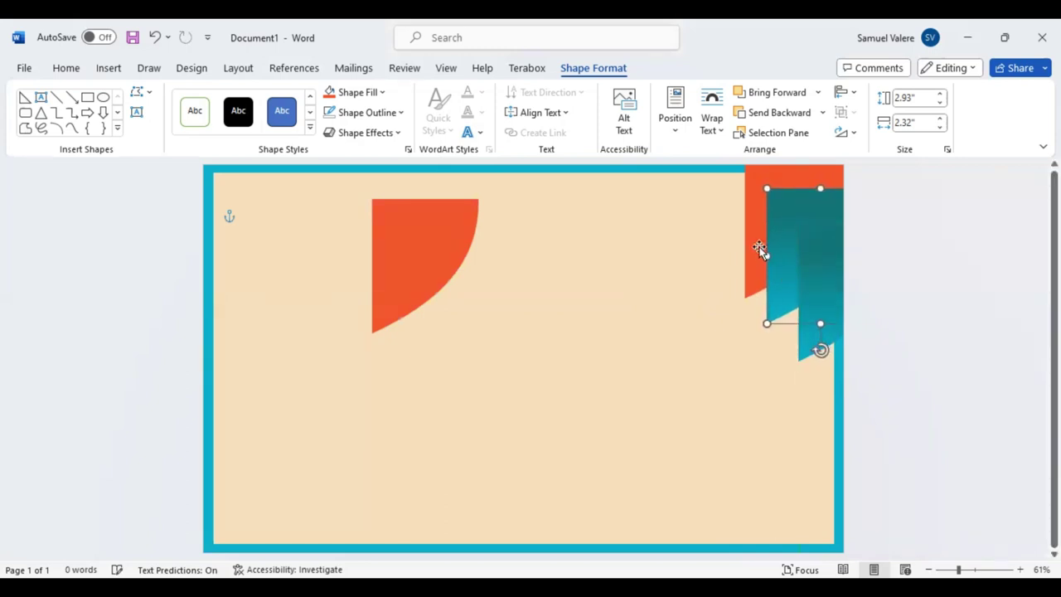
{"action": "left_click_drag", "start_coordinate": [754, 242], "coordinate": [749, 240]}
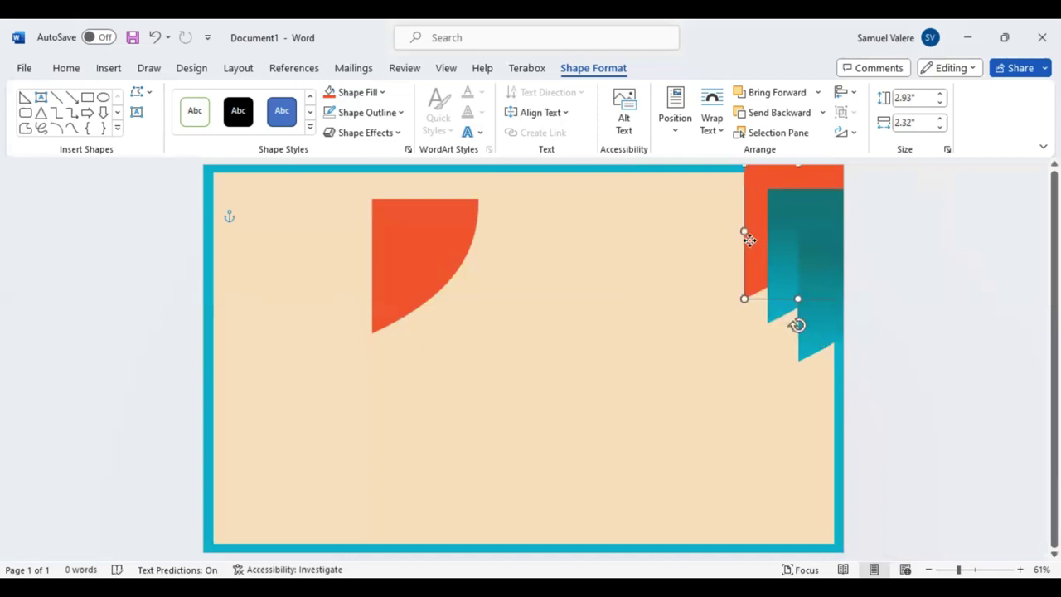
{"action": "left_click", "coordinate": [777, 278]}
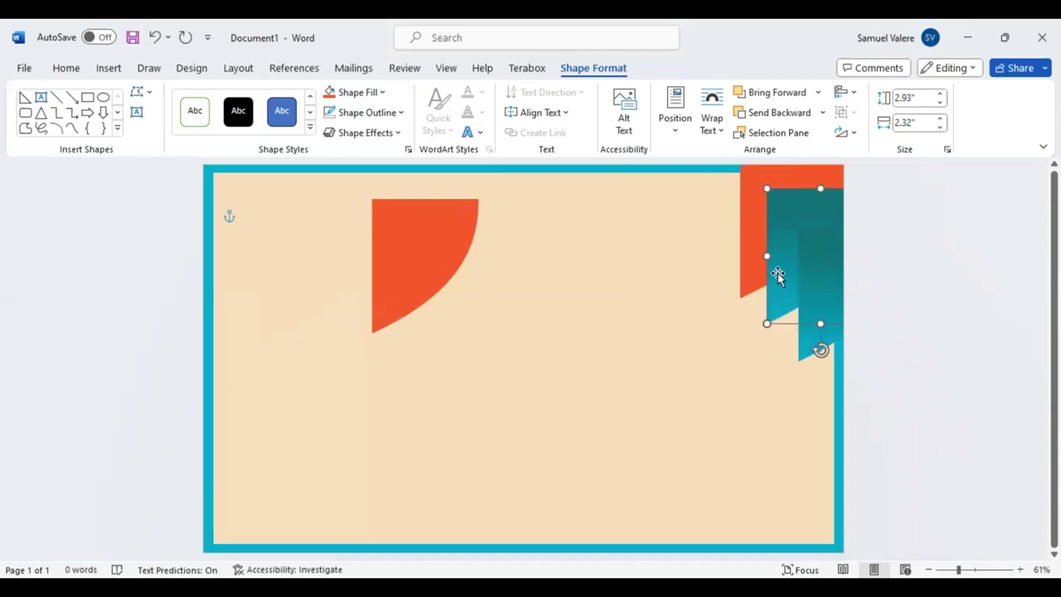
{"action": "left_click_drag", "start_coordinate": [778, 273], "coordinate": [777, 282]}
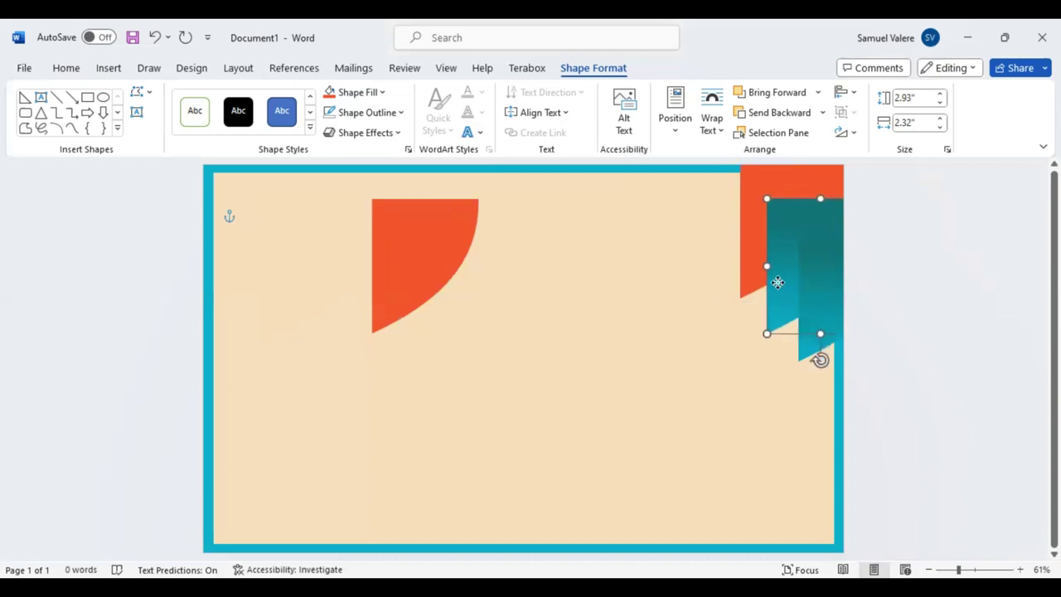
{"action": "left_click", "coordinate": [826, 284]}
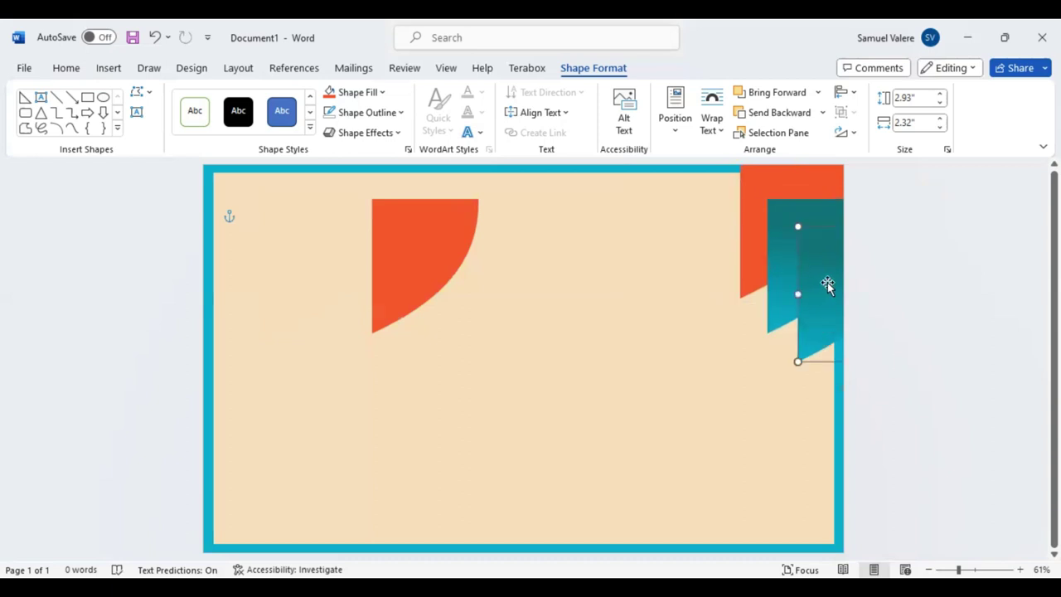
{"action": "left_click_drag", "start_coordinate": [826, 284], "coordinate": [834, 283]}
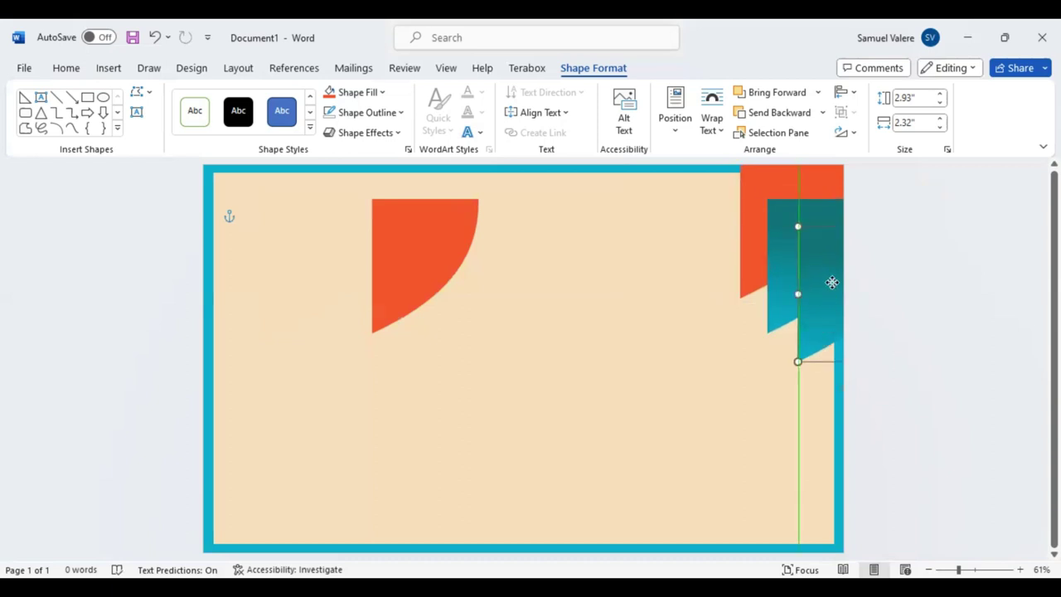
Send both teal pieces backward so they sit behind the orange corner shape
{"action": "left_click", "coordinate": [779, 278]}
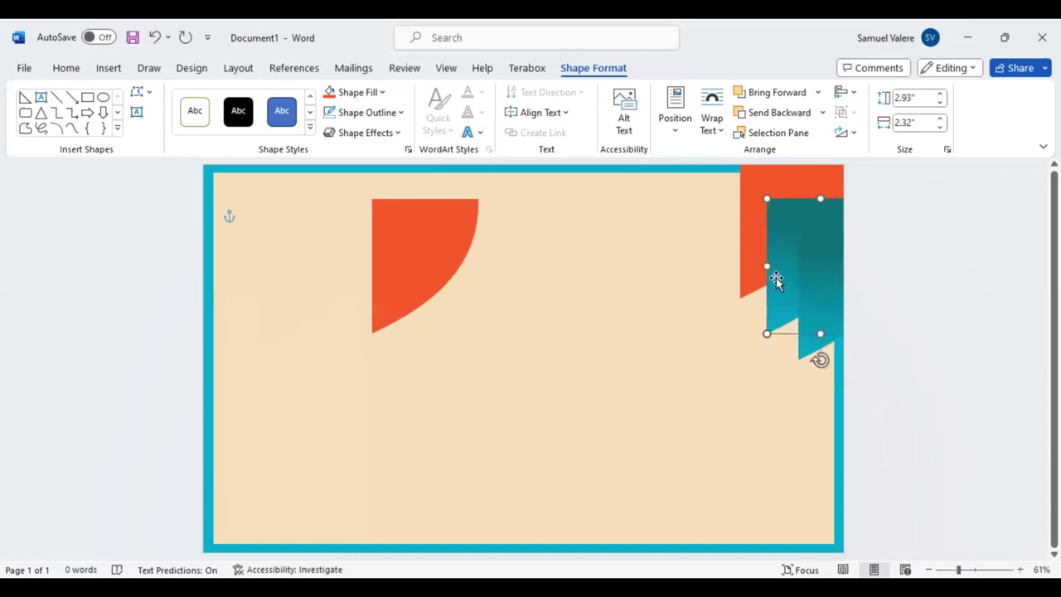
{"action": "left_click", "coordinate": [779, 113]}
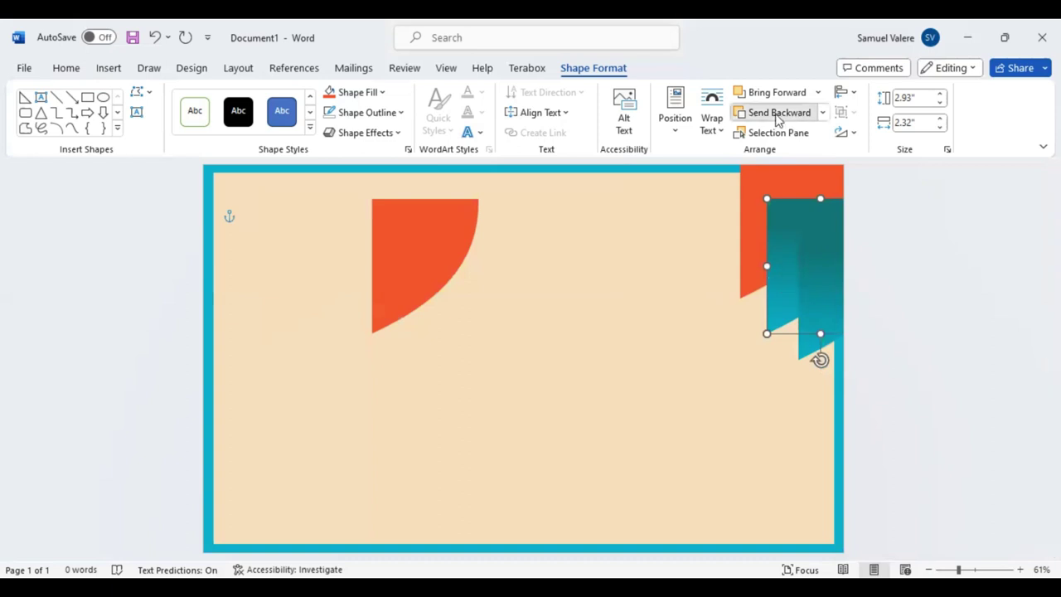
{"action": "left_click", "coordinate": [816, 261]}
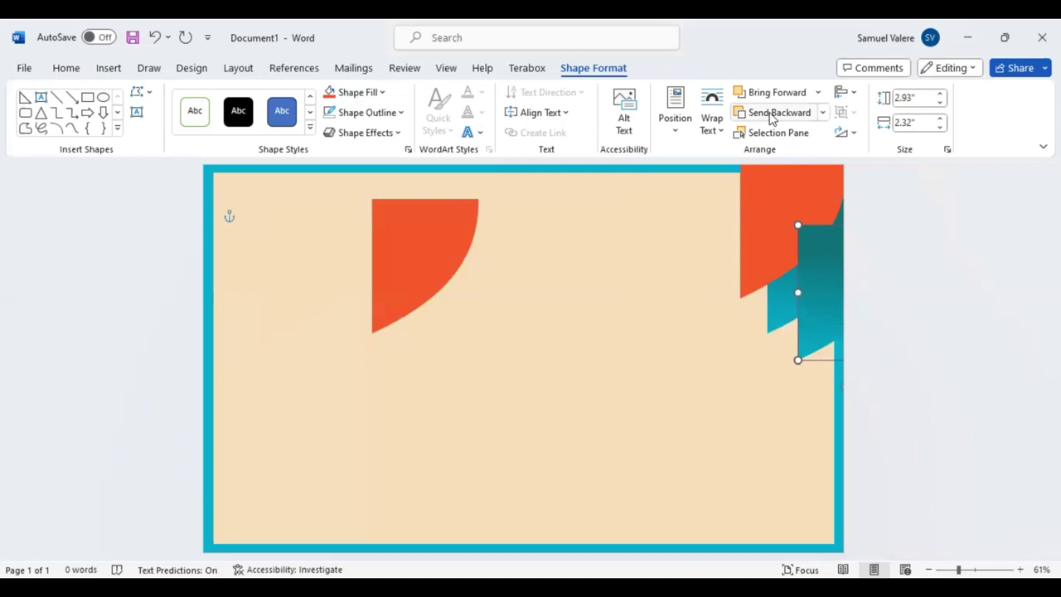
{"action": "left_click", "coordinate": [772, 118]}
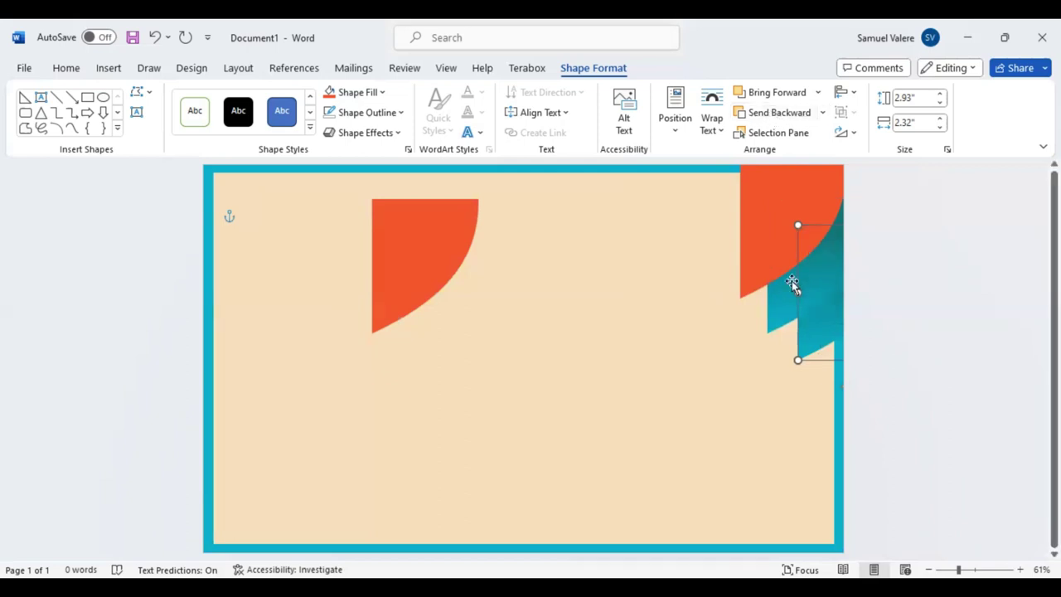
{"action": "left_click_drag", "start_coordinate": [819, 324], "coordinate": [819, 330]}
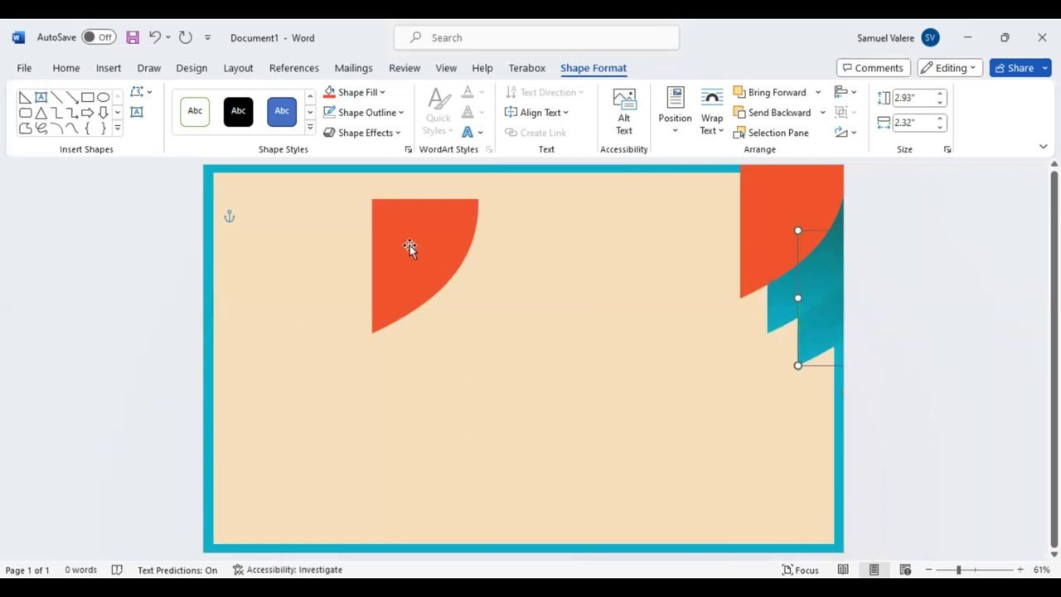
Flip the left orange quarter-circle horizontally into the top-left corner and copy a teal piece beside it
{"action": "left_click_drag", "start_coordinate": [409, 246], "coordinate": [365, 233]}
{"action": "left_click_drag", "start_coordinate": [264, 219], "coordinate": [263, 221]}
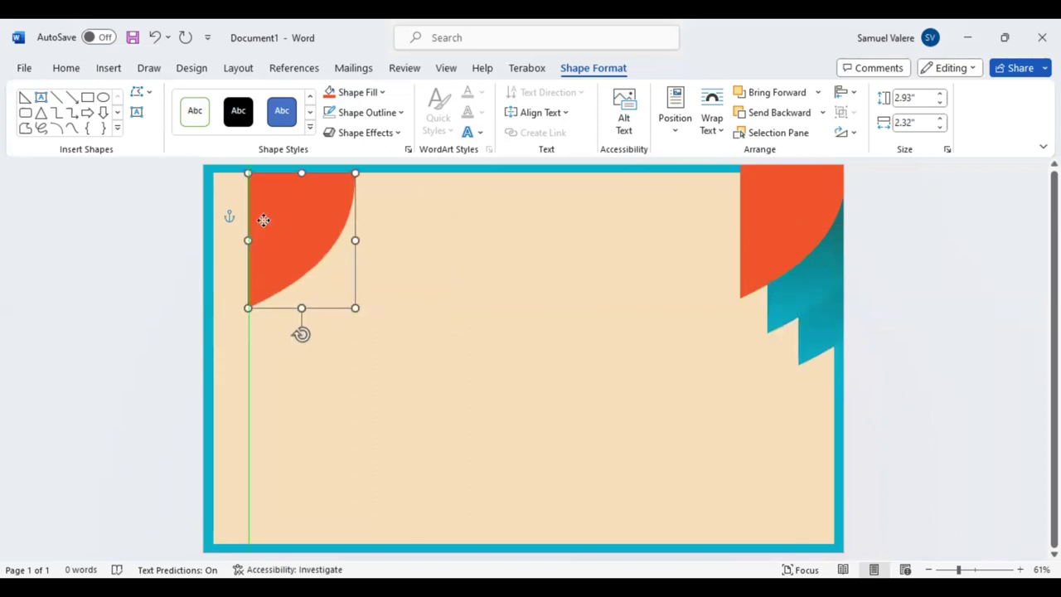
{"action": "left_click", "coordinate": [855, 134]}
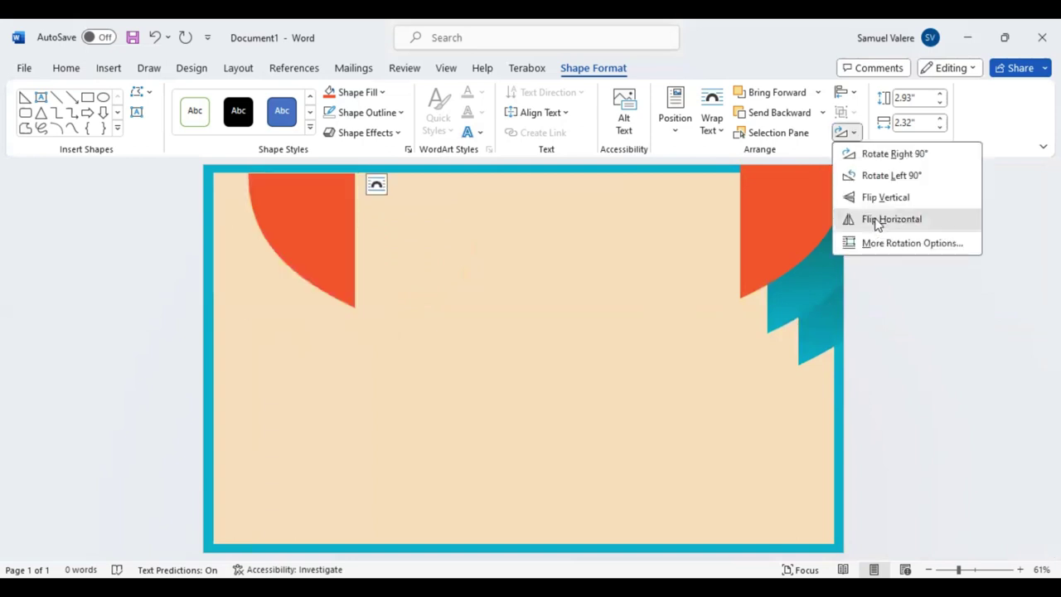
{"action": "left_click", "coordinate": [292, 229]}
{"action": "left_click_drag", "start_coordinate": [281, 225], "coordinate": [225, 215]}
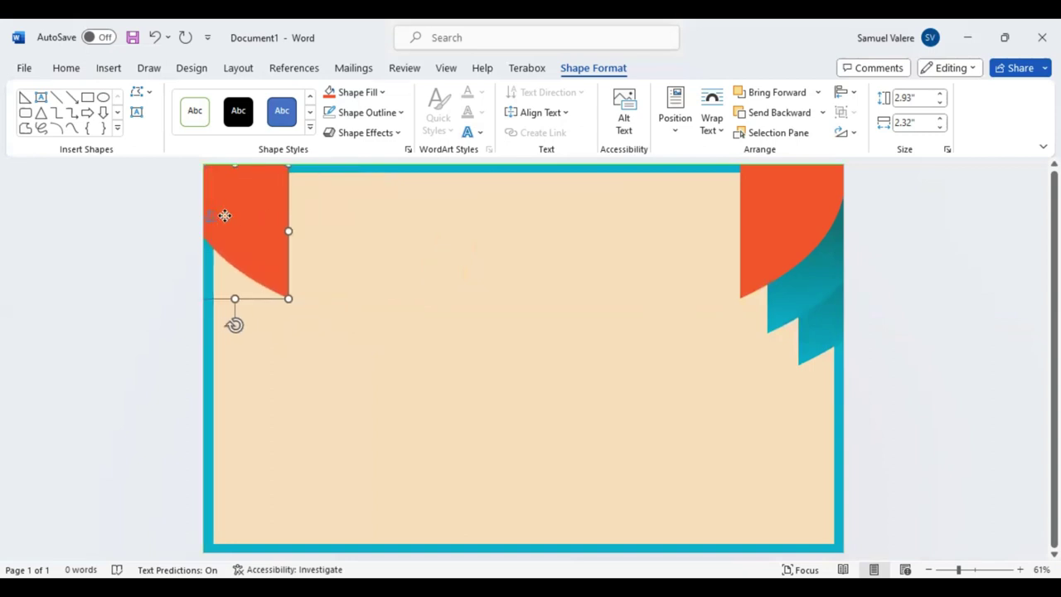
{"action": "left_click", "coordinate": [781, 309]}
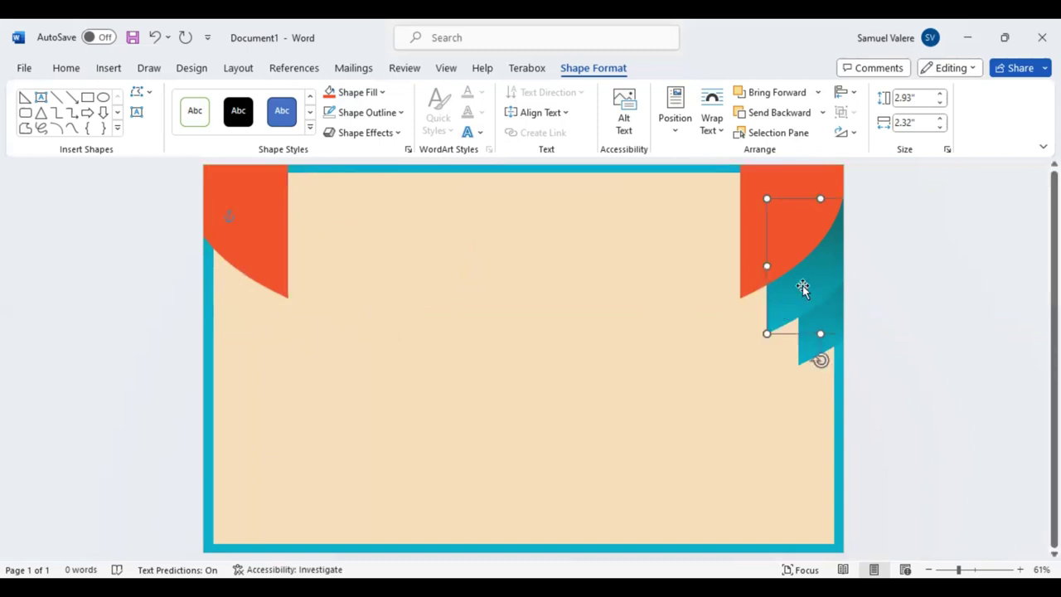
{"action": "left_click_drag", "start_coordinate": [802, 285], "coordinate": [273, 337]}
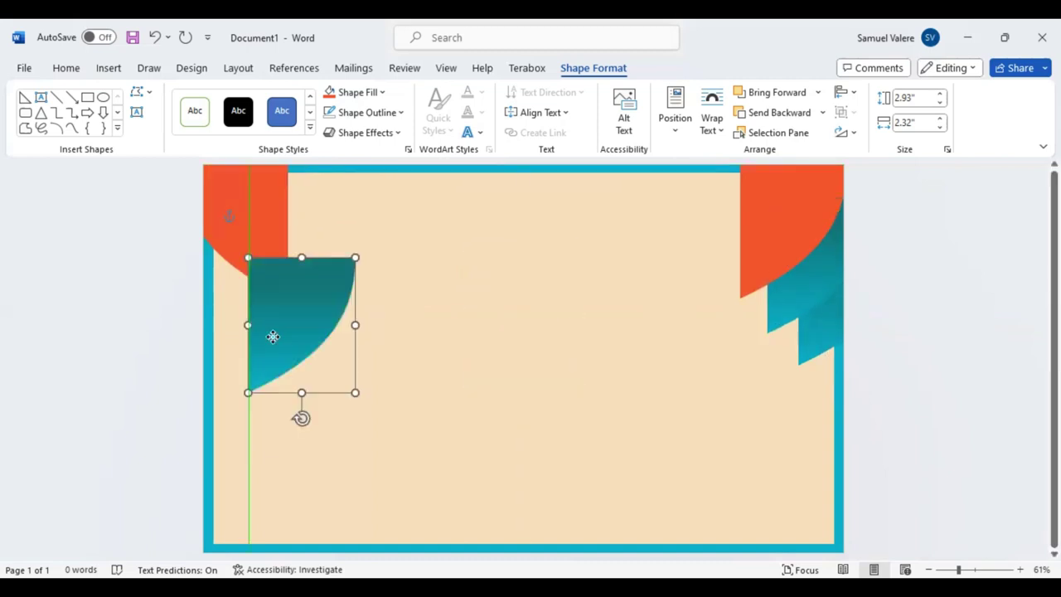
Mirror the teal copy, set it against the left edge, and send it behind the orange shape
{"action": "left_click", "coordinate": [855, 137]}
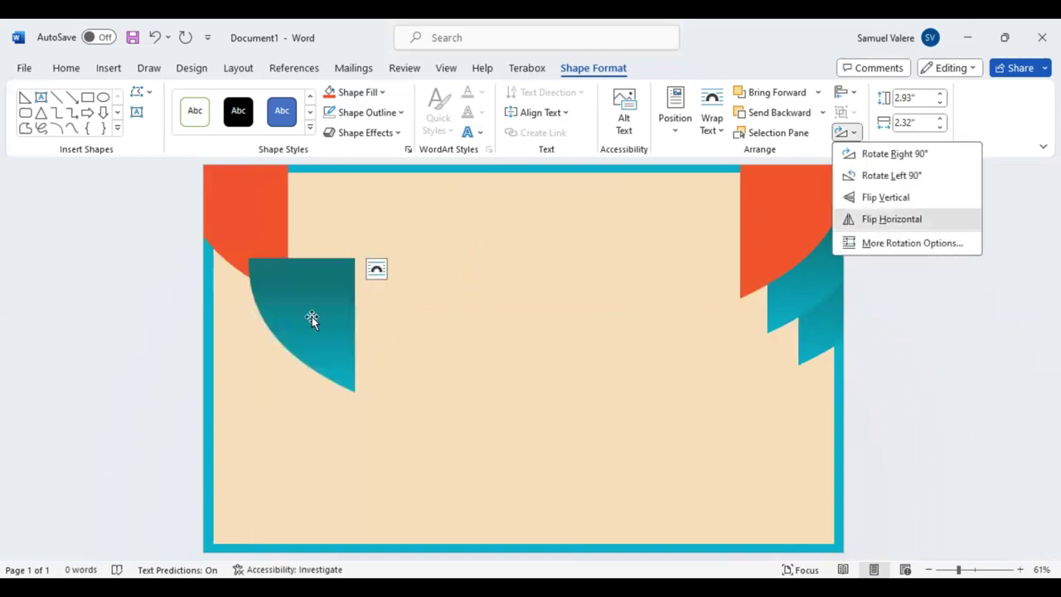
{"action": "mouse_move", "coordinate": [261, 297]}
{"action": "left_mouse_down"}
{"action": "mouse_move", "coordinate": [224, 283]}
{"action": "mouse_move", "coordinate": [228, 267]}
{"action": "left_mouse_up"}
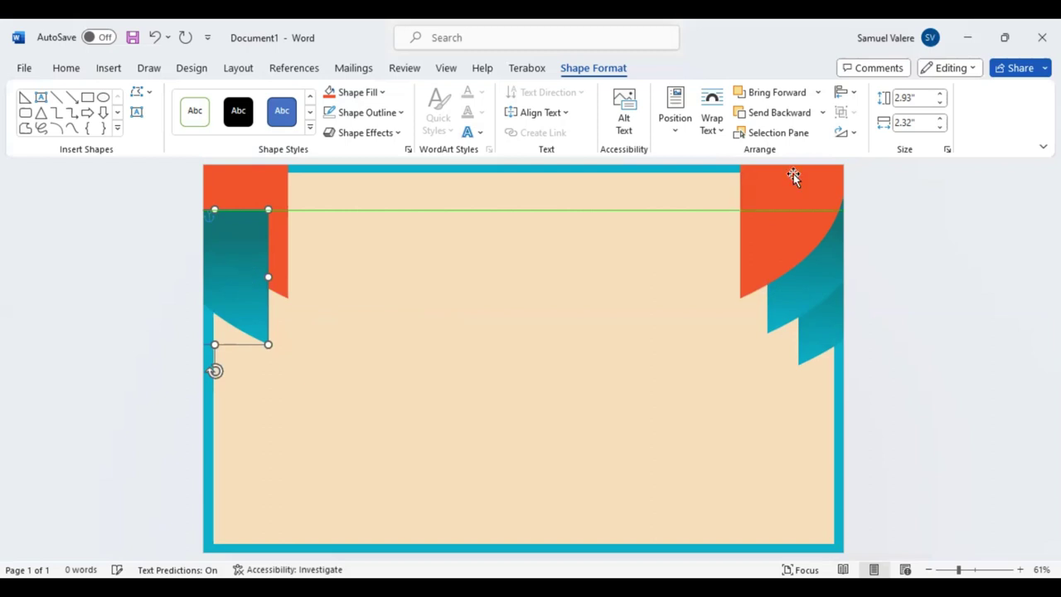
{"action": "left_click", "coordinate": [772, 113]}
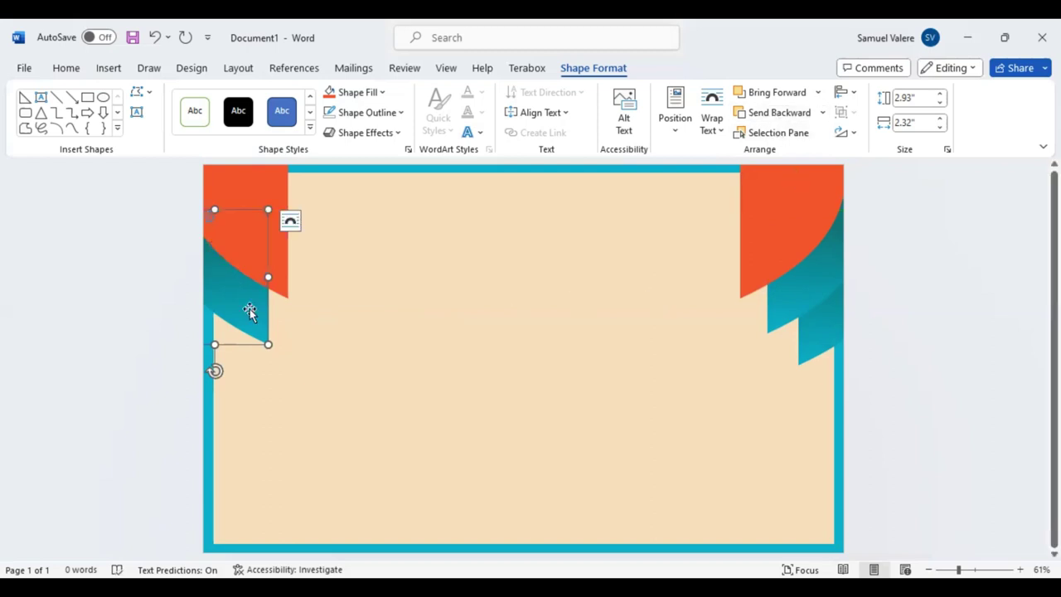
{"action": "left_click_drag", "start_coordinate": [250, 296], "coordinate": [249, 283]}
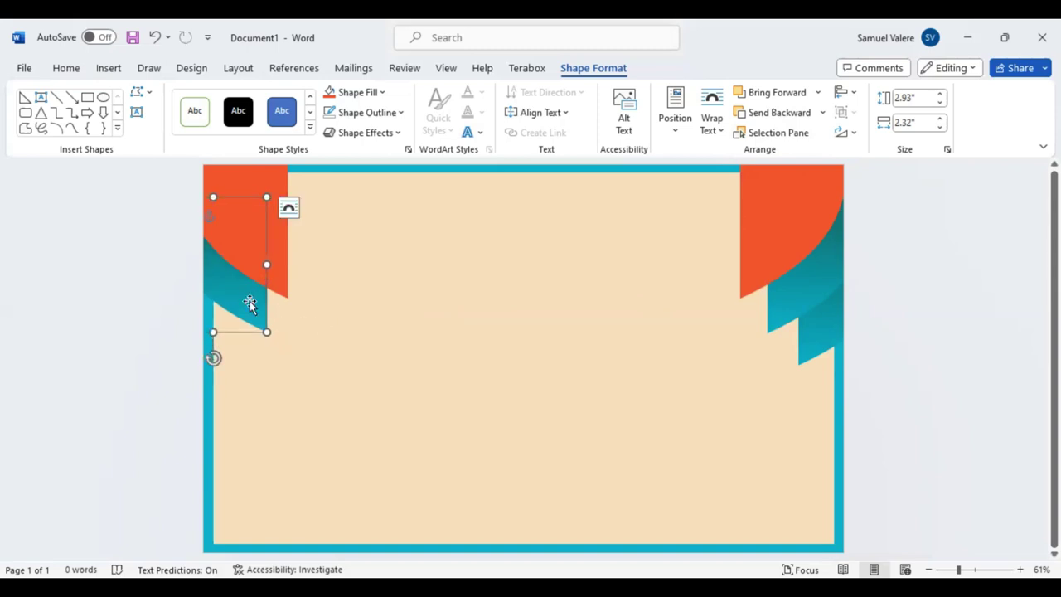
{"action": "mouse_move", "coordinate": [249, 300]}
{"action": "left_mouse_down"}
{"action": "mouse_move", "coordinate": [250, 315]}
{"action": "mouse_move", "coordinate": [216, 333]}
{"action": "mouse_move", "coordinate": [224, 329]}
{"action": "left_mouse_up"}
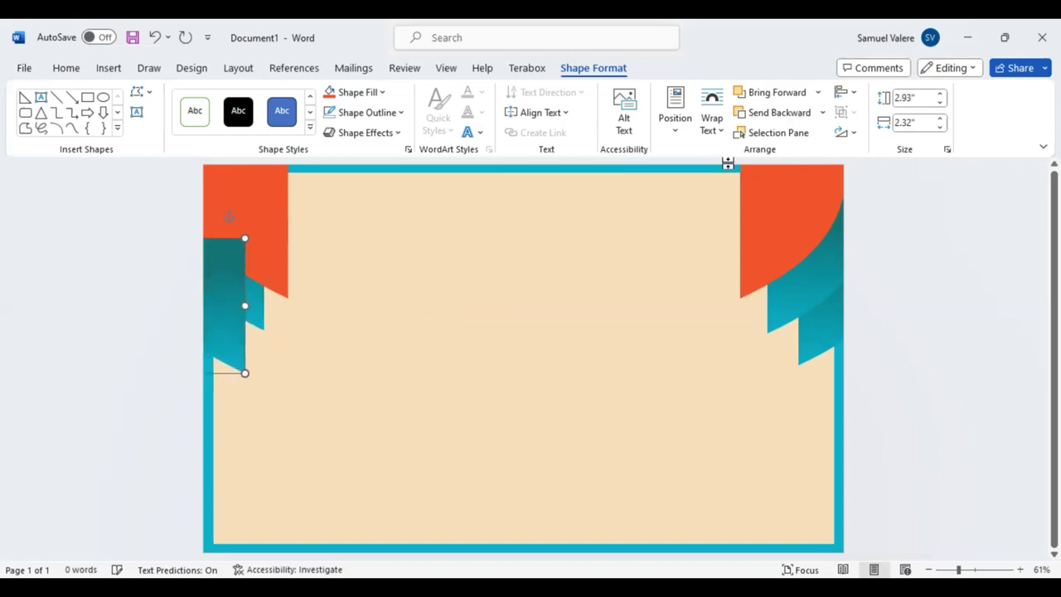
Send a teal piece backward and nudge the other into staggered alignment along the left edge
{"action": "left_click", "coordinate": [778, 113]}
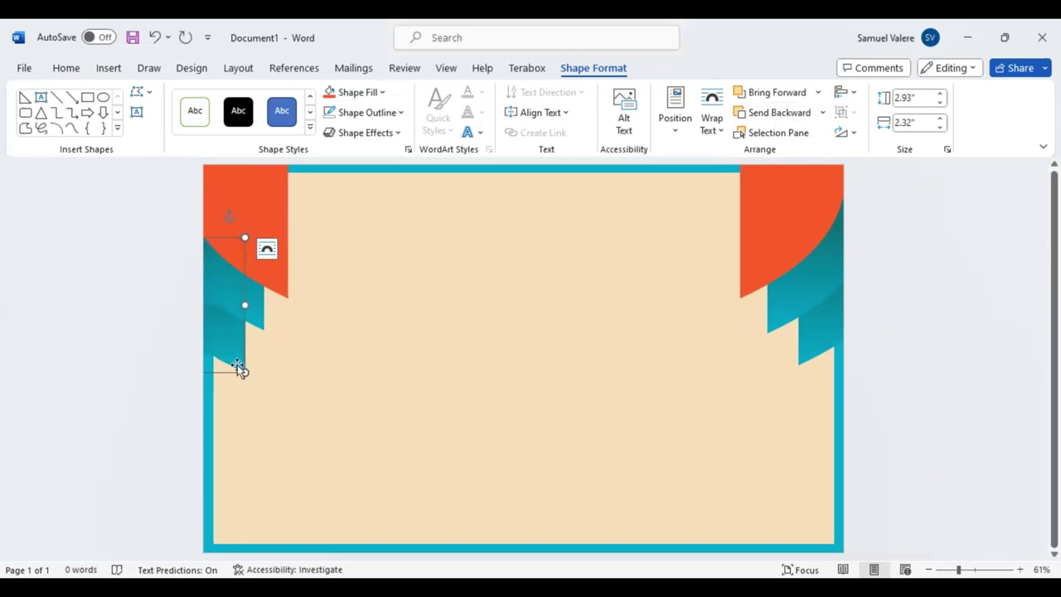
{"action": "left_click", "coordinate": [259, 305]}
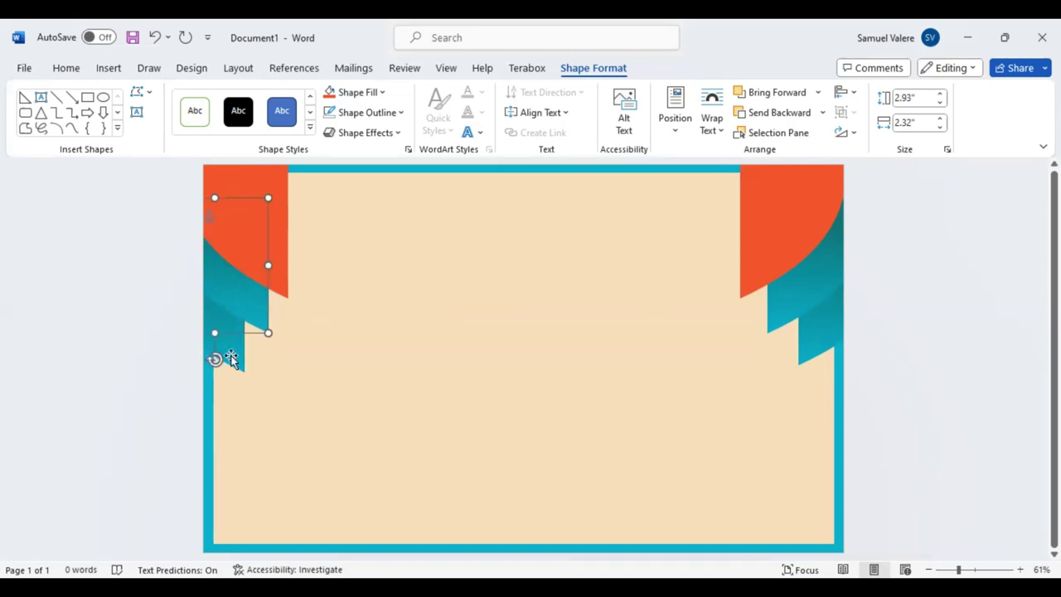
{"action": "left_click_drag", "start_coordinate": [235, 359], "coordinate": [238, 361]}
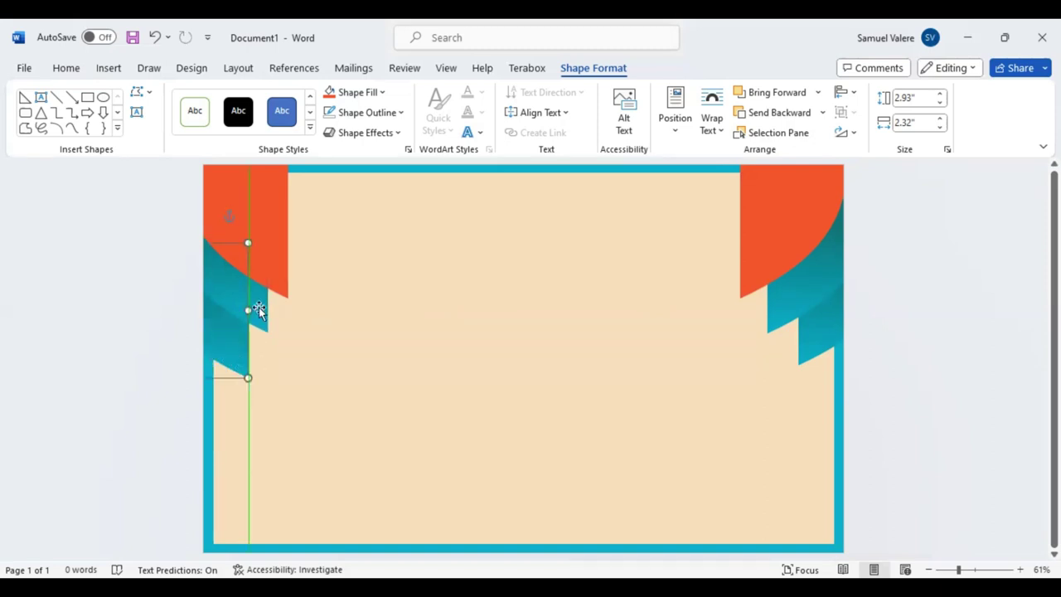
{"action": "key", "text": "Right"}
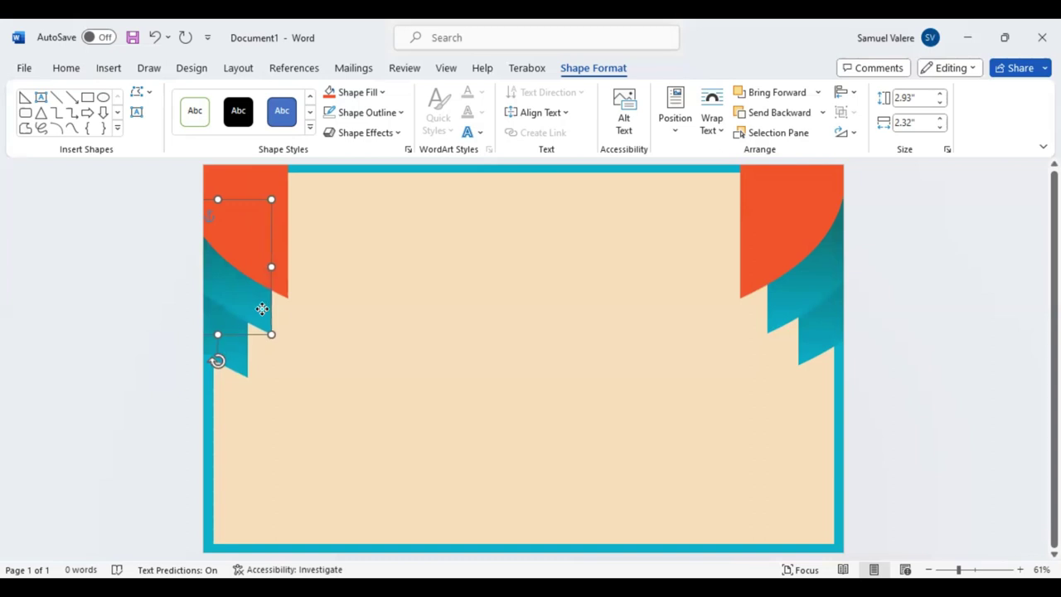
{"action": "key", "text": "Right"}
{"action": "key", "text": "Left"}
{"action": "key", "text": "Left"}
{"action": "key", "text": "Down"}
{"action": "key", "text": "Down"}
{"action": "key", "text": "Down"}
{"action": "key", "text": "Down"}
{"action": "key", "text": "Down"}
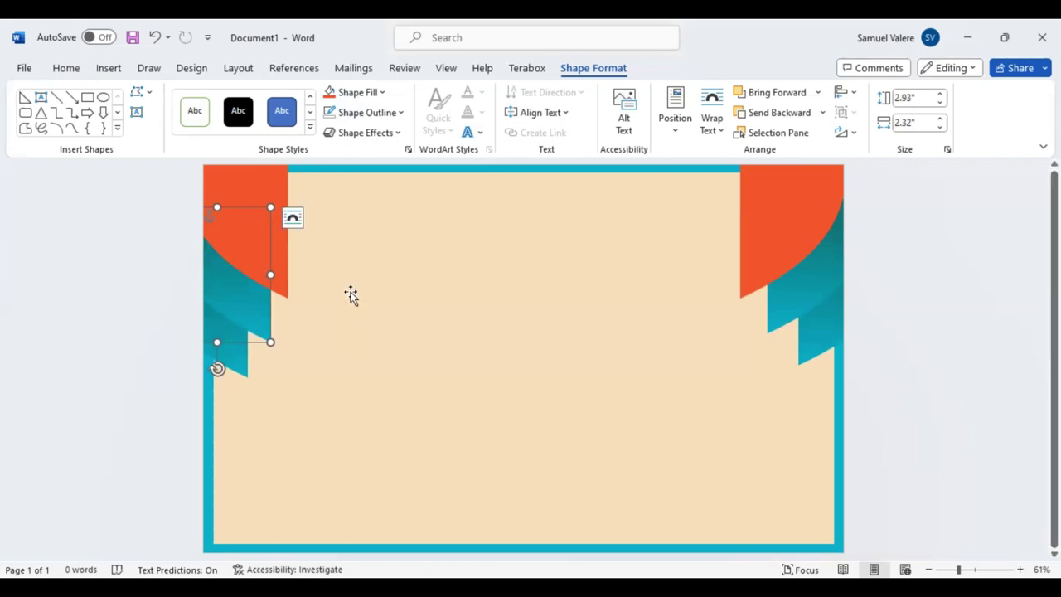
Draw a 7.03" by 0.64" text box near the page top and type 'Certificate' in it
{"action": "left_click", "coordinate": [431, 303]}
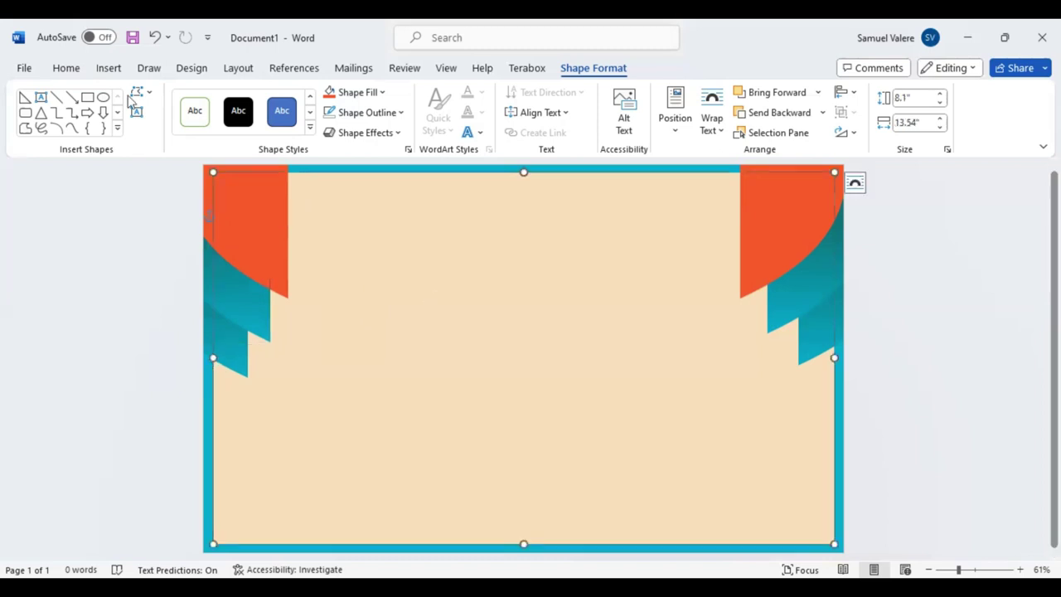
{"action": "left_click", "coordinate": [137, 113]}
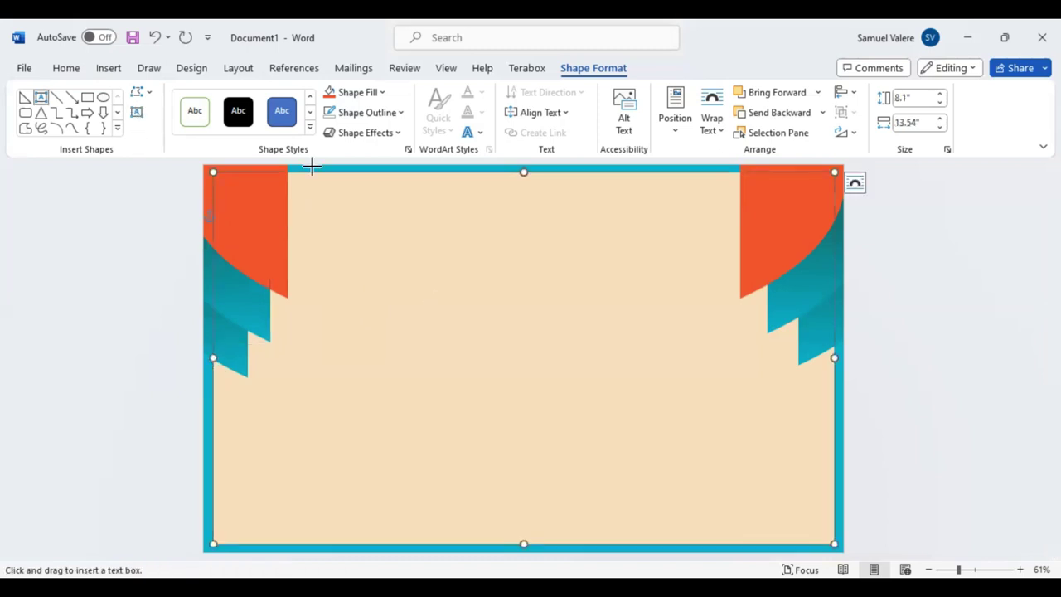
{"action": "mouse_move", "coordinate": [327, 198]}
{"action": "left_mouse_down"}
{"action": "mouse_move", "coordinate": [627, 215]}
{"action": "mouse_move", "coordinate": [649, 238]}
{"action": "left_mouse_up"}
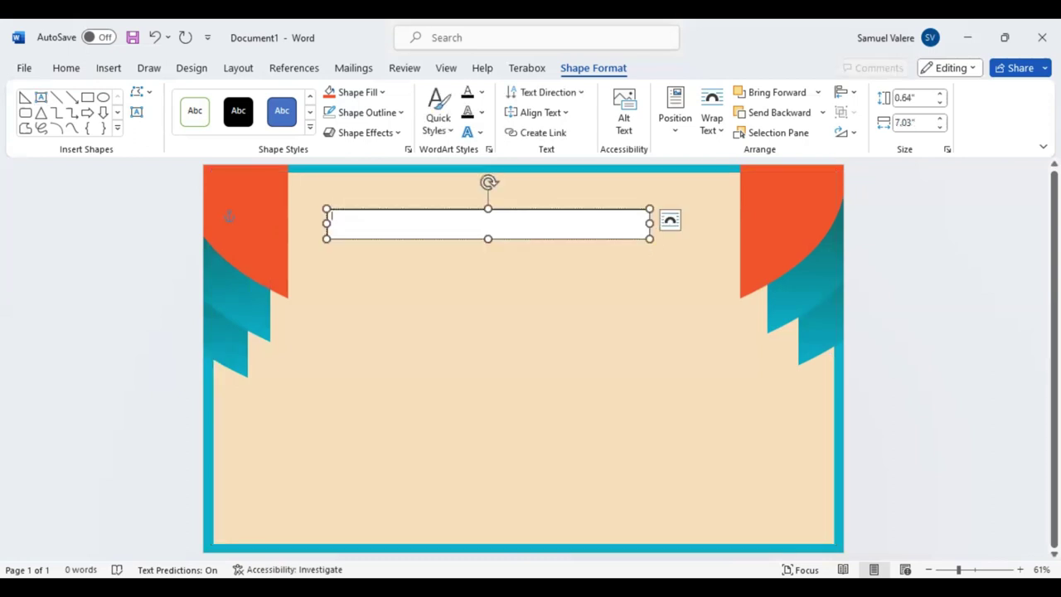
{"action": "type", "text": "Certificat"}
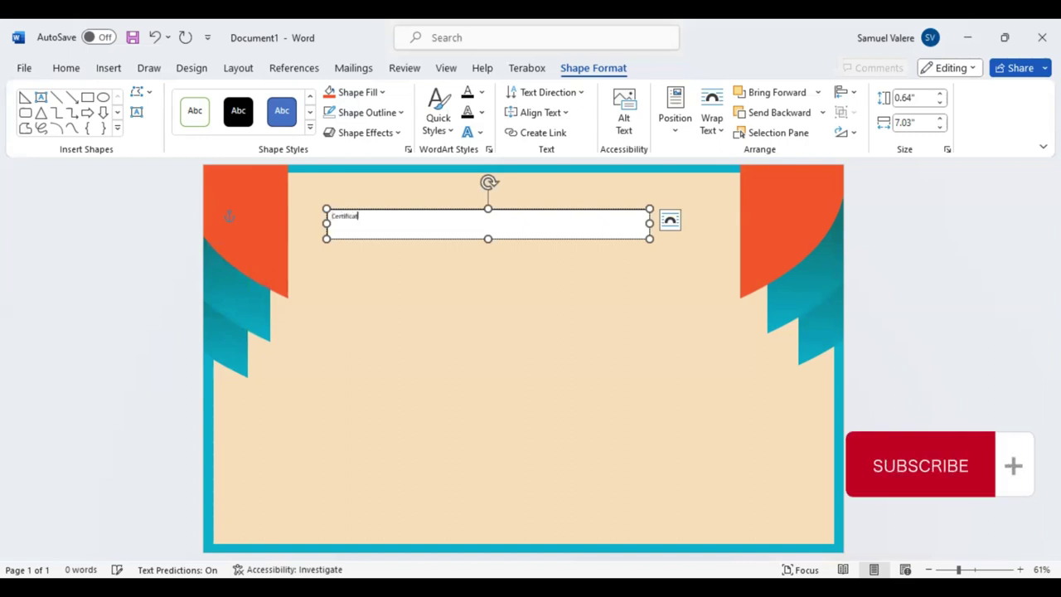
{"action": "type", "text": "e"}
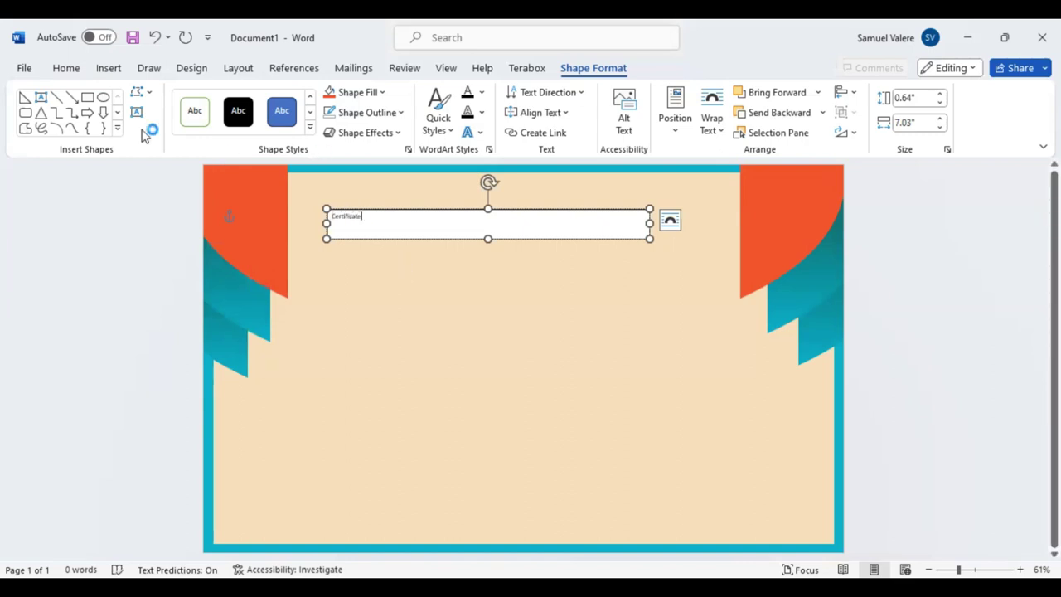
{"action": "key", "text": "ctrl+a"}
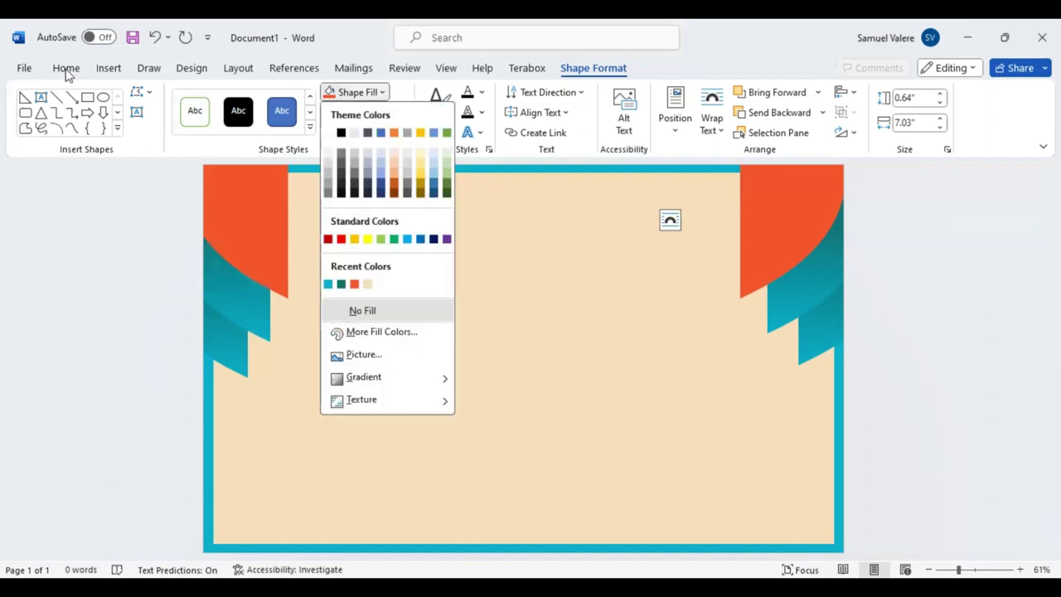
Set the title text to Georgia and centre it in its box
{"action": "left_click", "coordinate": [70, 72]}
{"action": "left_click", "coordinate": [143, 99]}
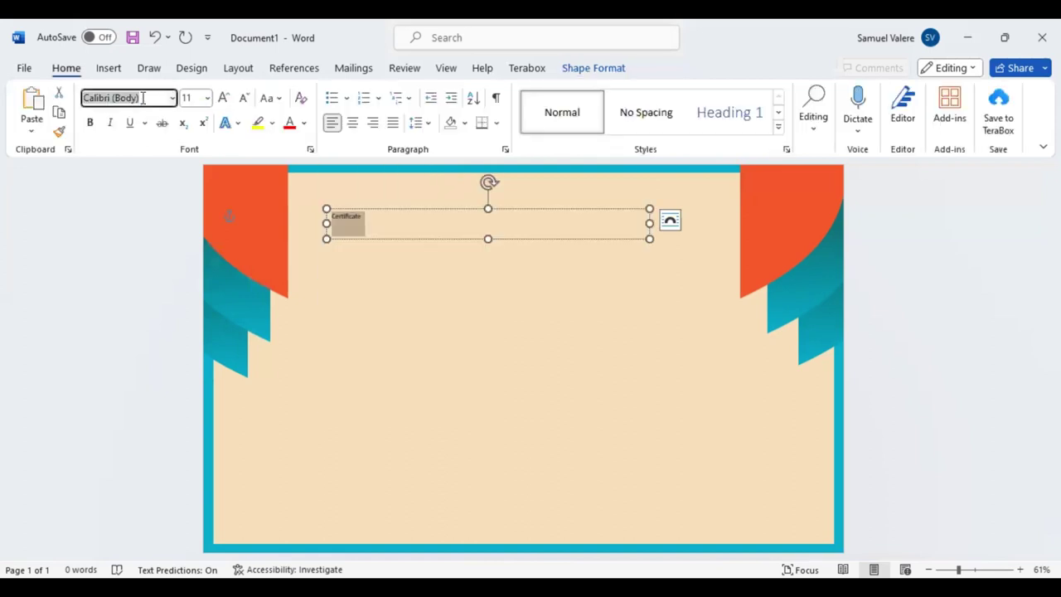
{"action": "type", "text": "Georgia"}
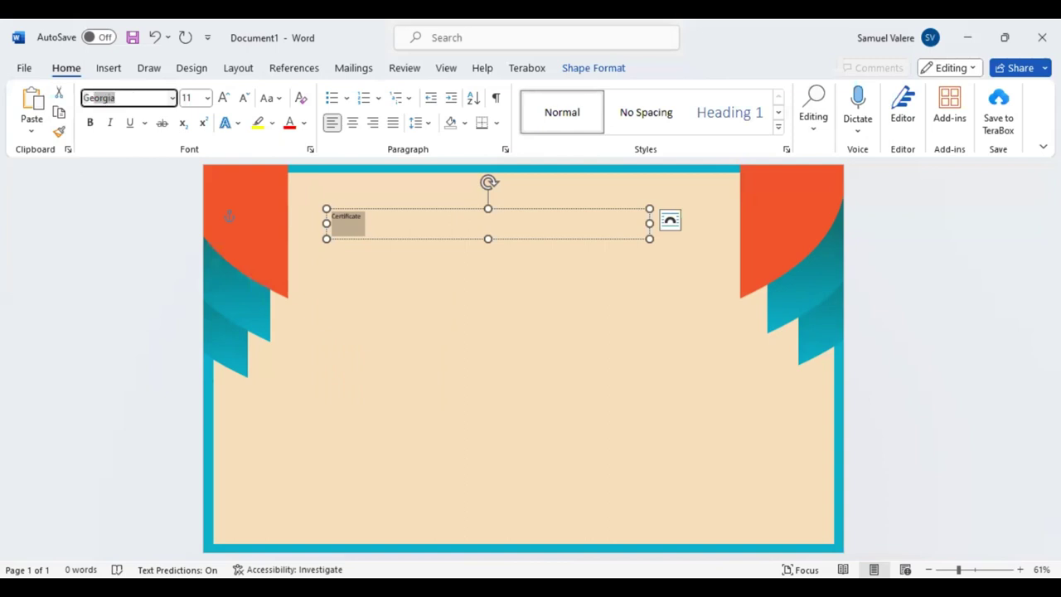
{"action": "key", "text": "Return"}
{"action": "left_click", "coordinate": [352, 123]}
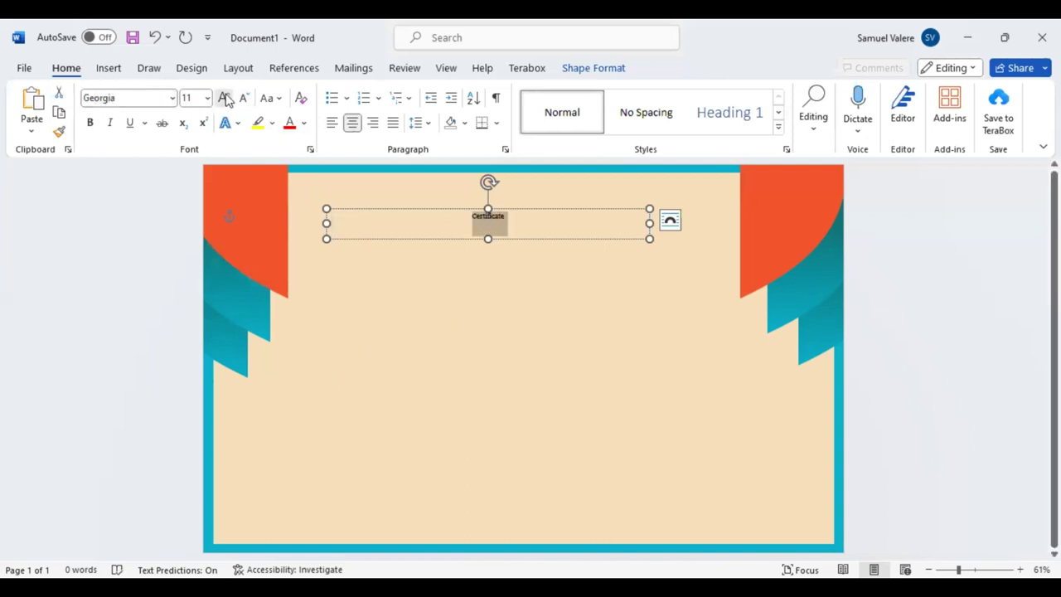
Grow the title to 48 pt and change it to UPPERCASE
{"action": "left_click", "coordinate": [225, 98]}
{"action": "left_click", "coordinate": [226, 98]}
{"action": "left_click", "coordinate": [225, 98]}
{"action": "left_click", "coordinate": [225, 98]}
{"action": "left_click", "coordinate": [225, 97]}
{"action": "left_click", "coordinate": [226, 98]}
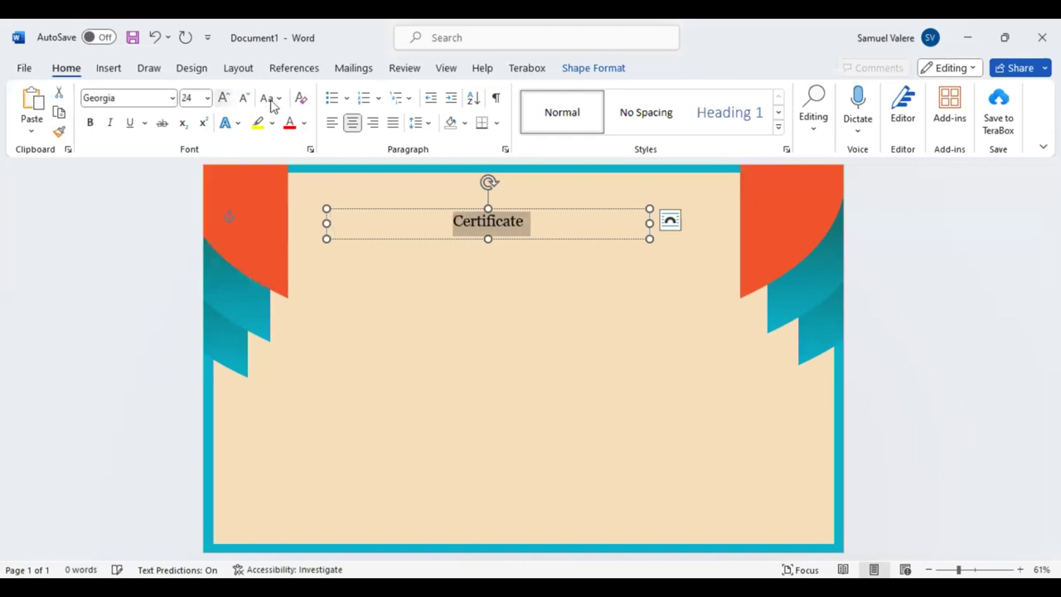
{"action": "left_click", "coordinate": [277, 100]}
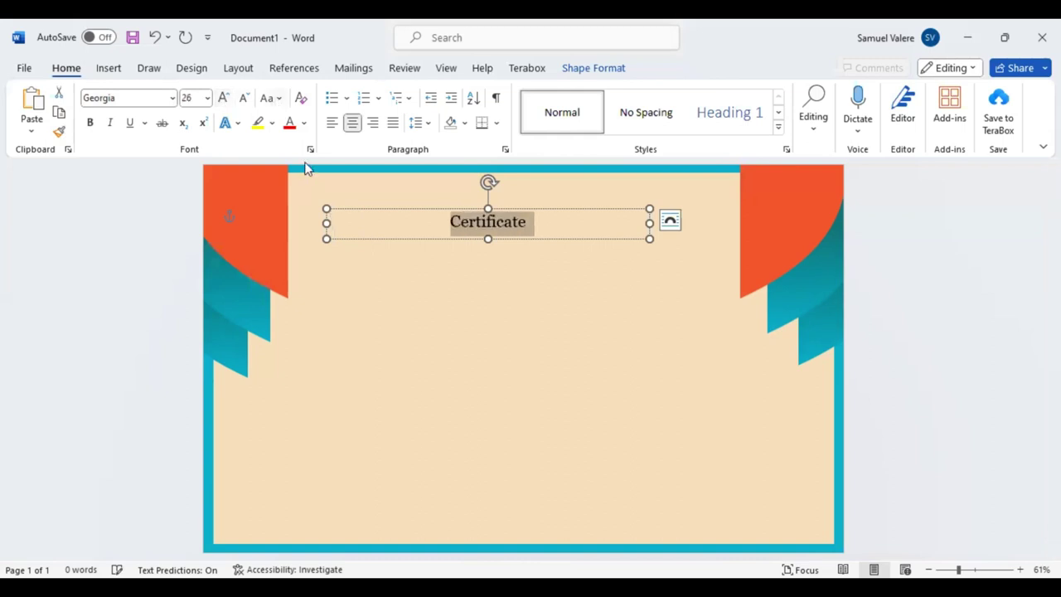
{"action": "left_click", "coordinate": [308, 165]}
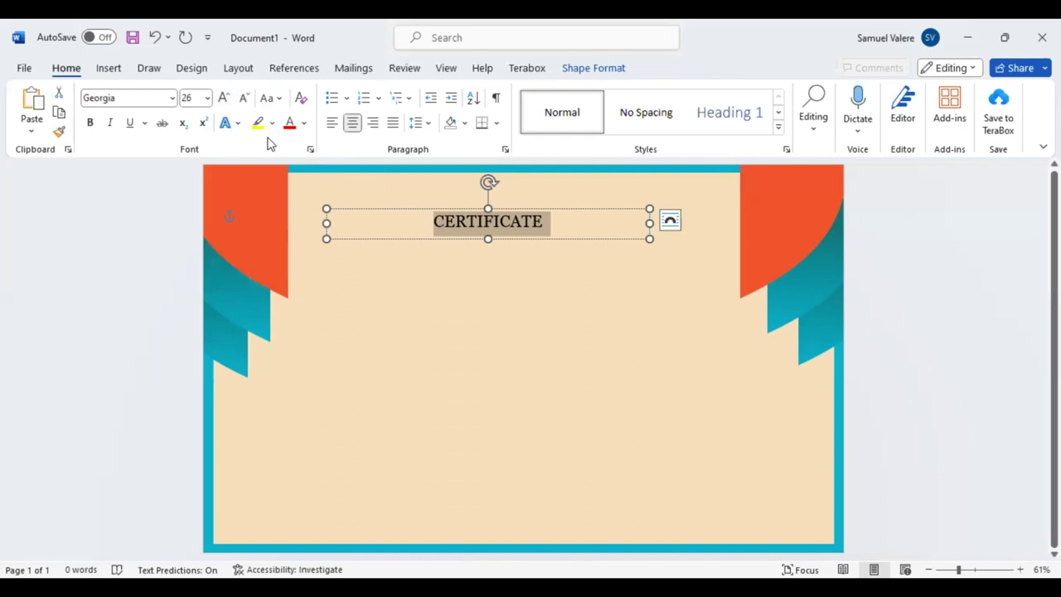
{"action": "left_click", "coordinate": [226, 97]}
{"action": "left_click", "coordinate": [226, 98]}
{"action": "left_click", "coordinate": [225, 97]}
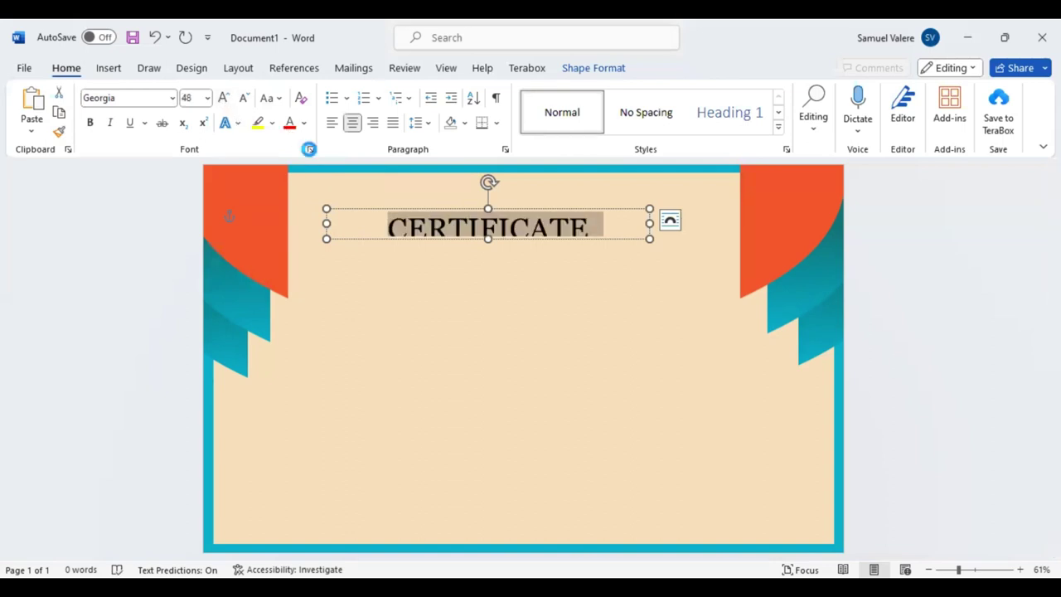
Expand the CERTIFICATE title's character spacing by 3 pt in the Font dialog's Advanced settings
{"action": "left_click", "coordinate": [308, 149]}
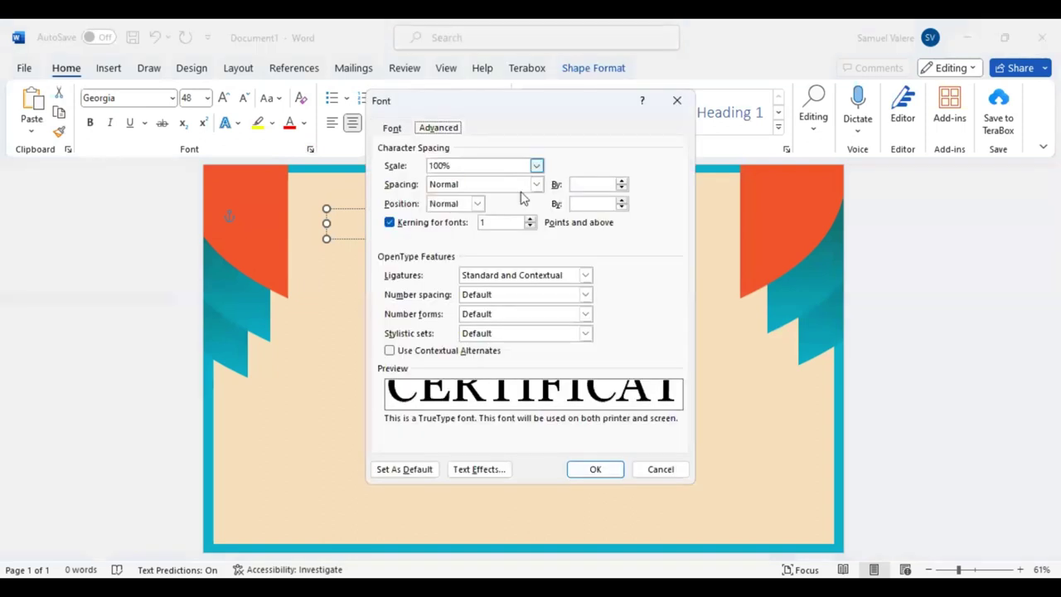
{"action": "left_click", "coordinate": [536, 187]}
{"action": "left_click", "coordinate": [497, 206]}
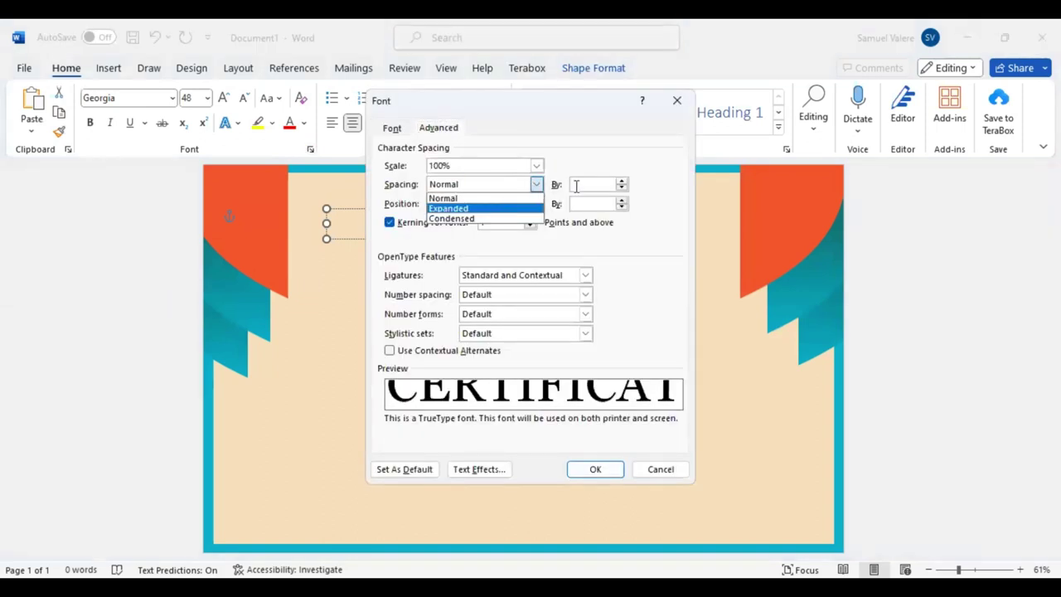
{"action": "left_click", "coordinate": [574, 184]}
{"action": "key", "text": "BackSpace"}
{"action": "type", "text": "3"}
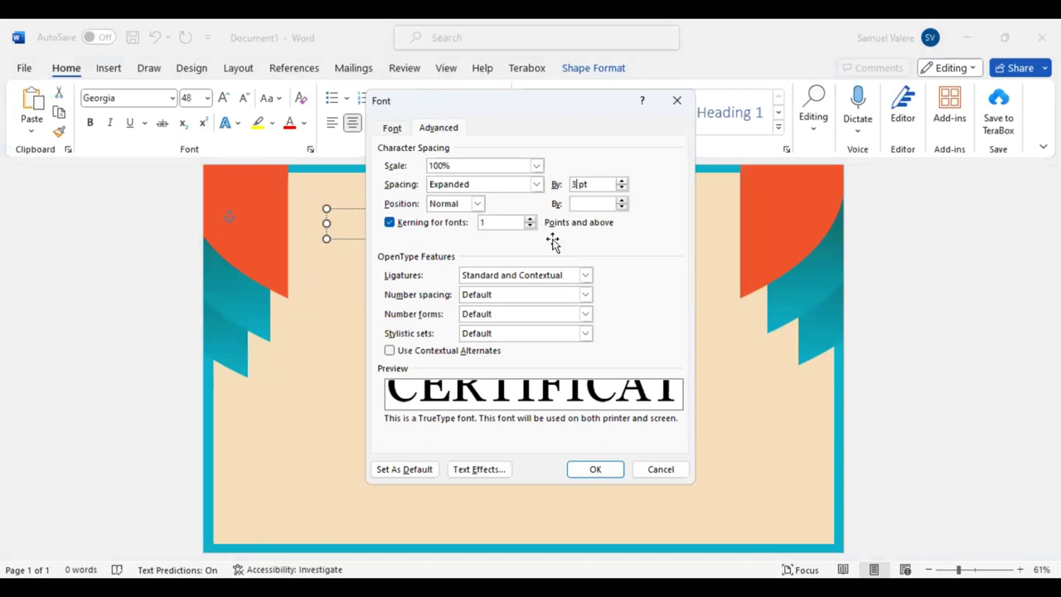
{"action": "key", "text": "Return"}
Narrow the CERTIFICATE box to its word, centre it near the top, and drag a copy just below
{"action": "left_click", "coordinate": [487, 239]}
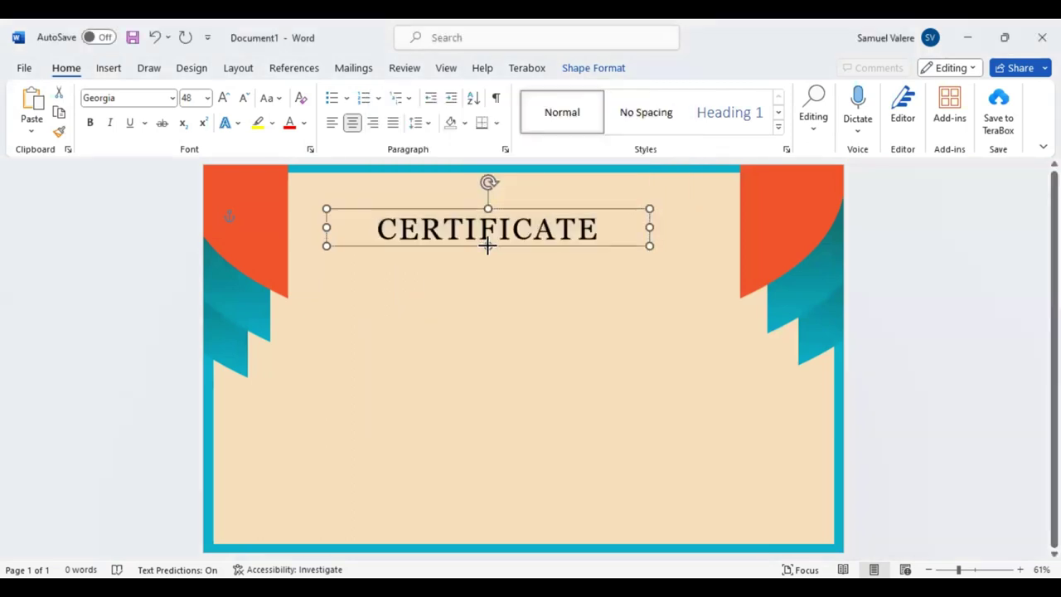
{"action": "left_click_drag", "start_coordinate": [502, 247], "coordinate": [548, 235]}
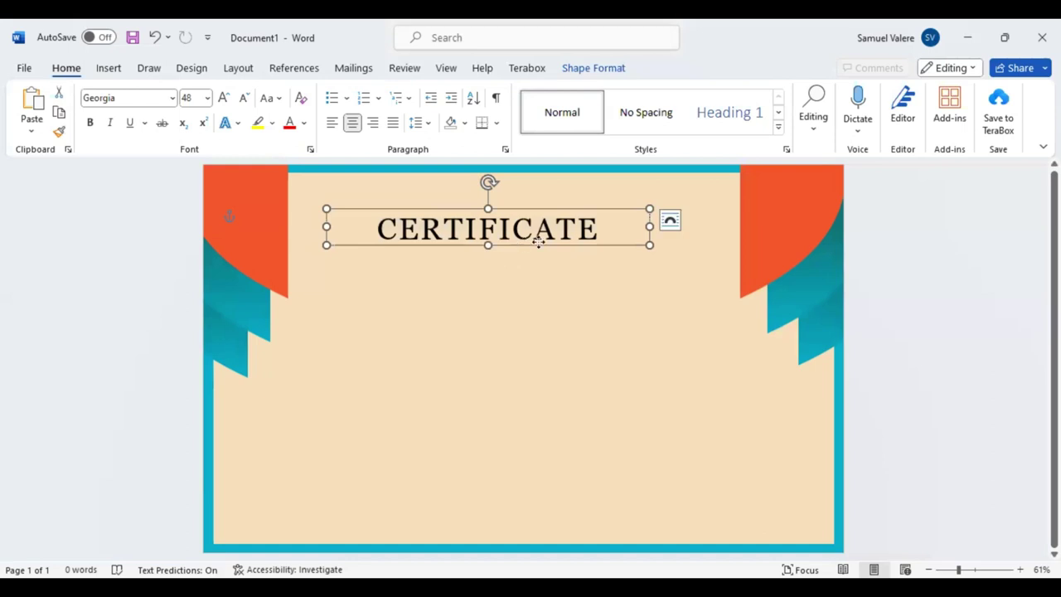
{"action": "key", "text": "Up"}
{"action": "key", "text": "Up"}
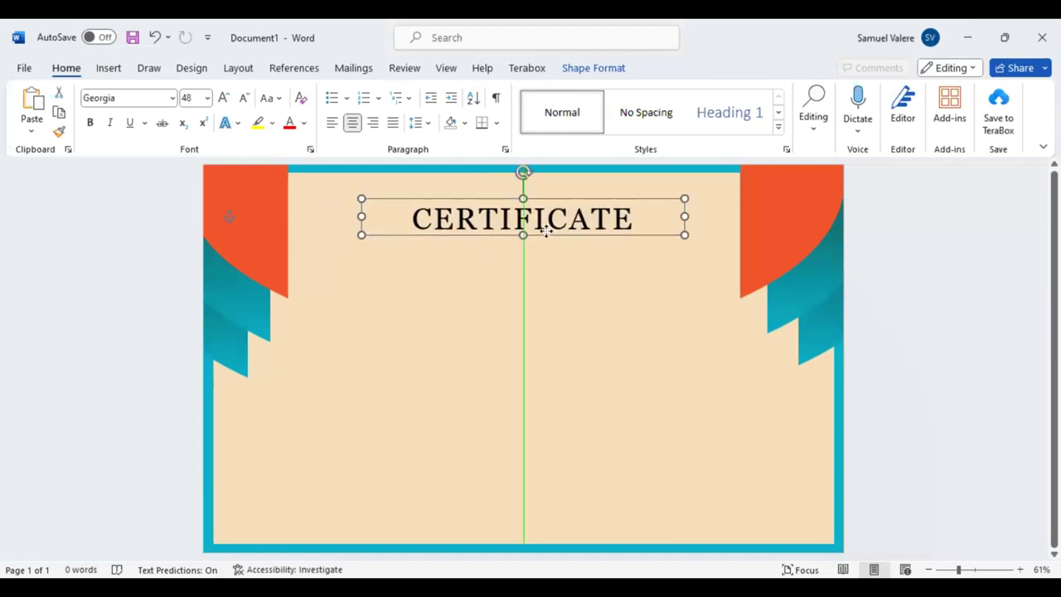
{"action": "key", "text": "Up"}
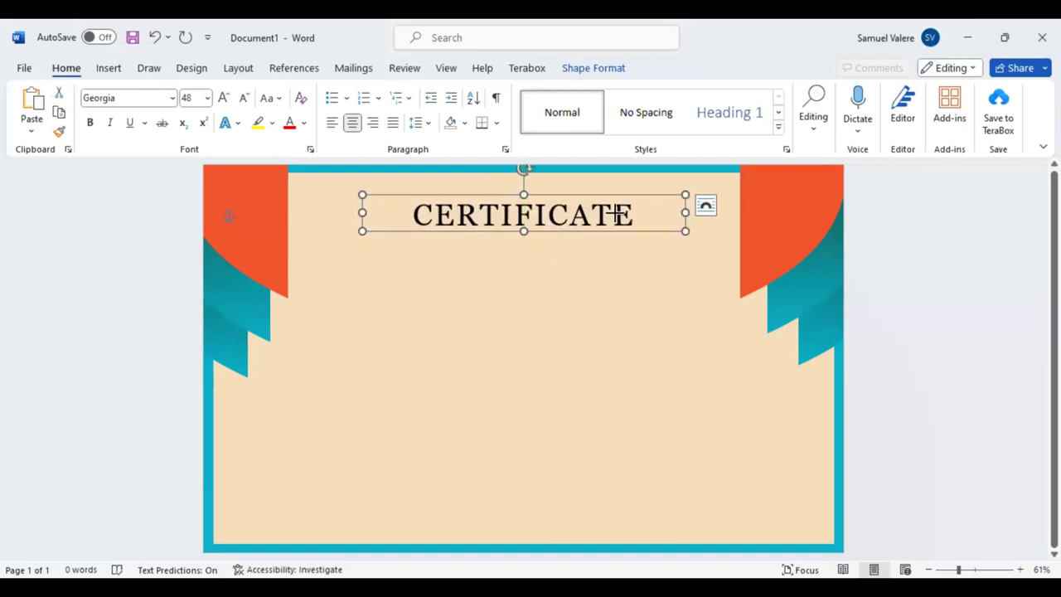
{"action": "left_click_drag", "start_coordinate": [684, 210], "coordinate": [612, 214]}
{"action": "left_click_drag", "start_coordinate": [514, 237], "coordinate": [553, 230]}
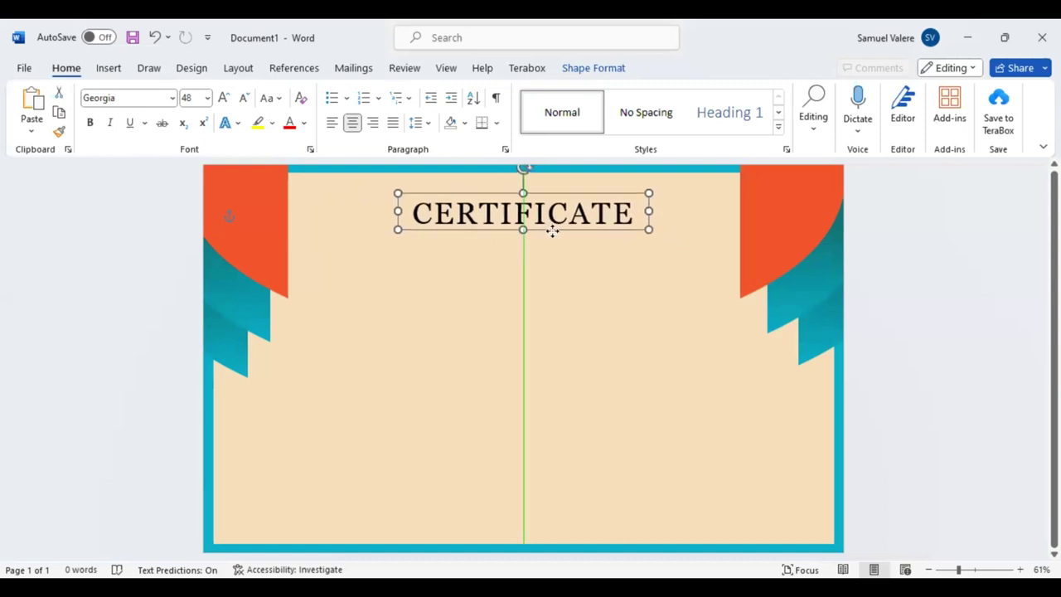
{"action": "left_click_drag", "start_coordinate": [553, 230], "coordinate": [545, 266]}
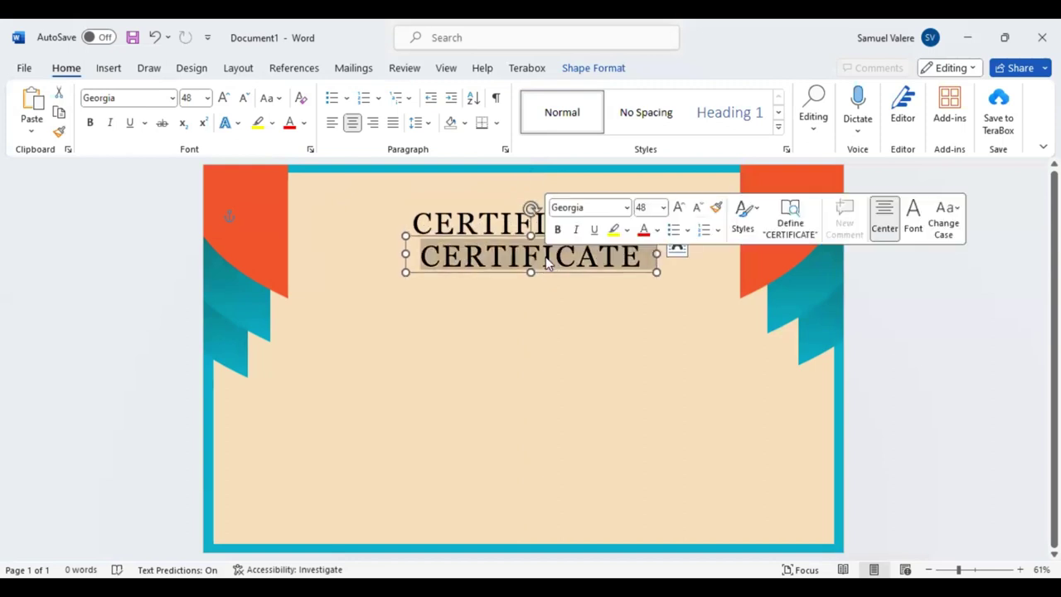
Change the copied text to 'Of Achievement' and format it as 20 pt all capitals
{"action": "type", "text": "Of"}
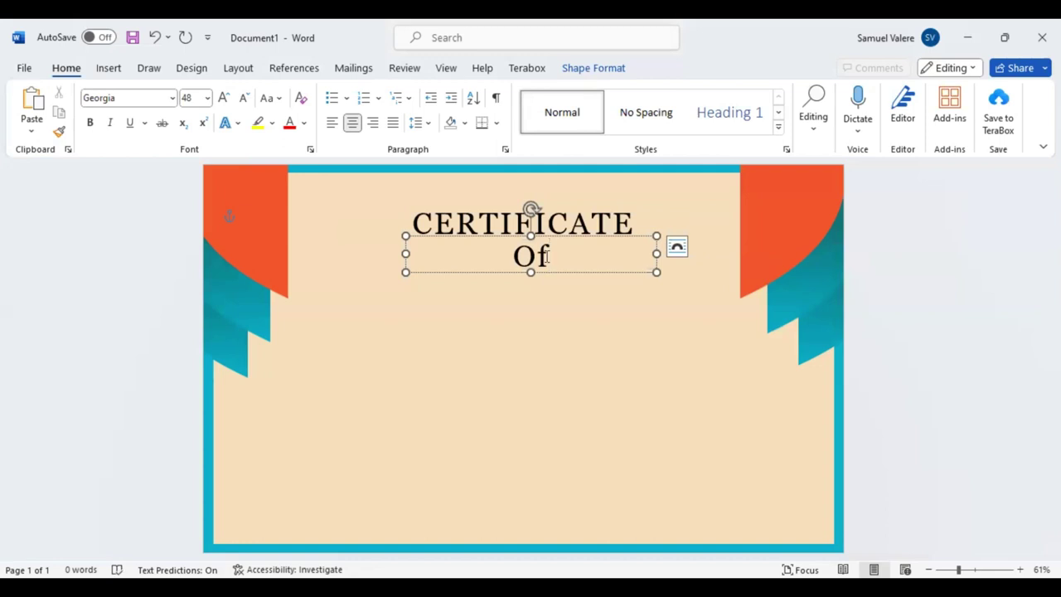
{"action": "type", "text": " Achie"}
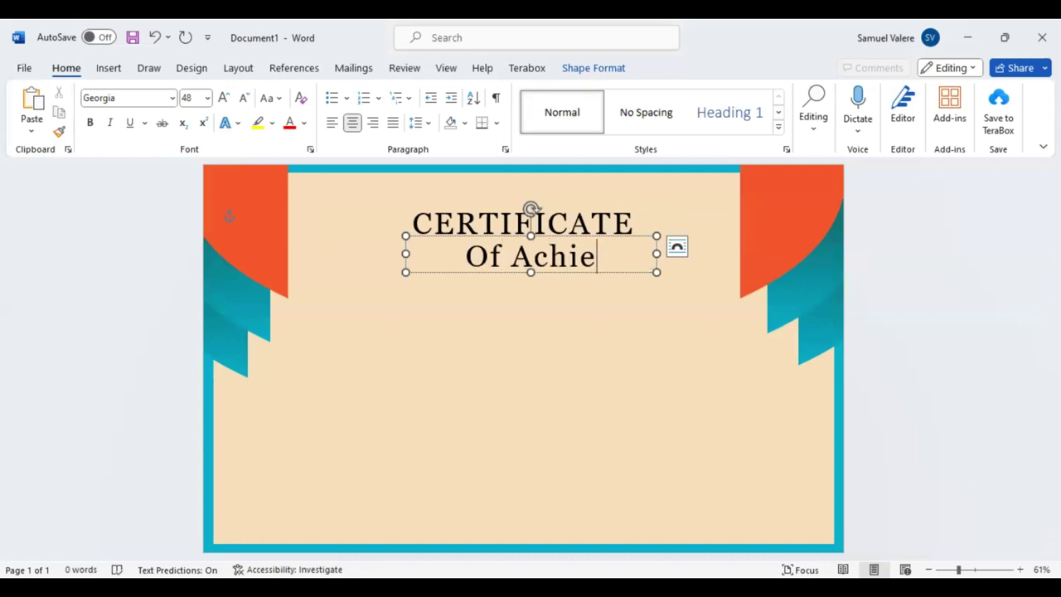
{"action": "type", "text": "vemen"}
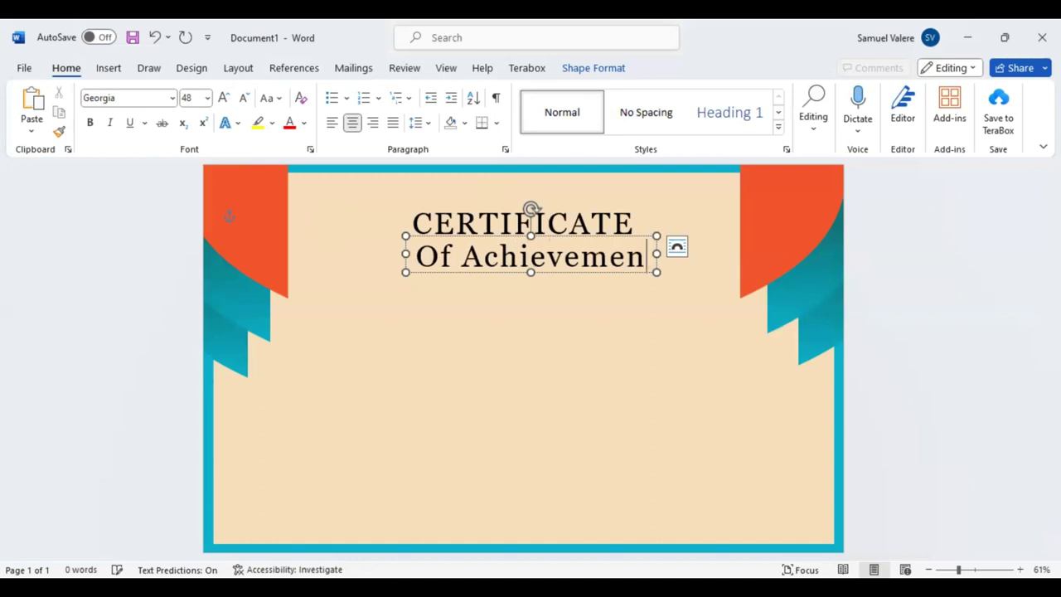
{"action": "key", "text": "ctrl+BackSpace"}
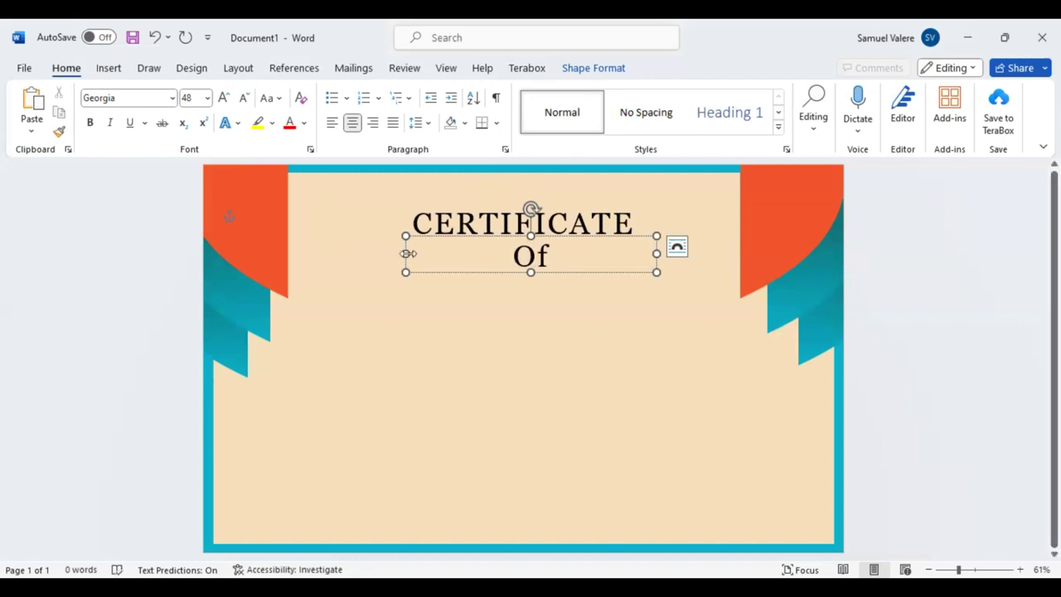
{"action": "left_click_drag", "start_coordinate": [408, 254], "coordinate": [373, 254]}
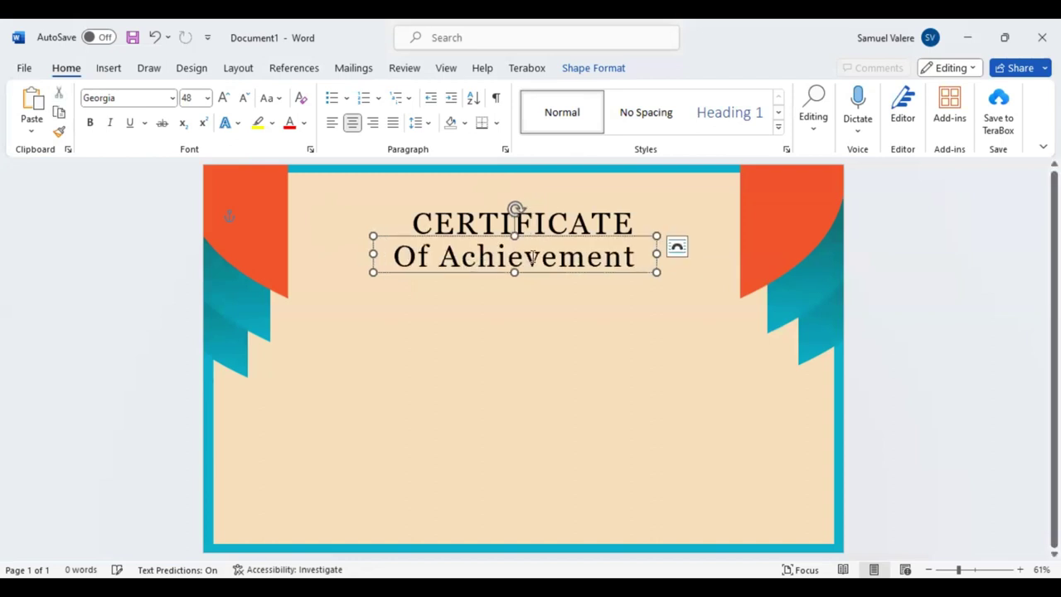
{"action": "key", "text": "ctrl+a"}
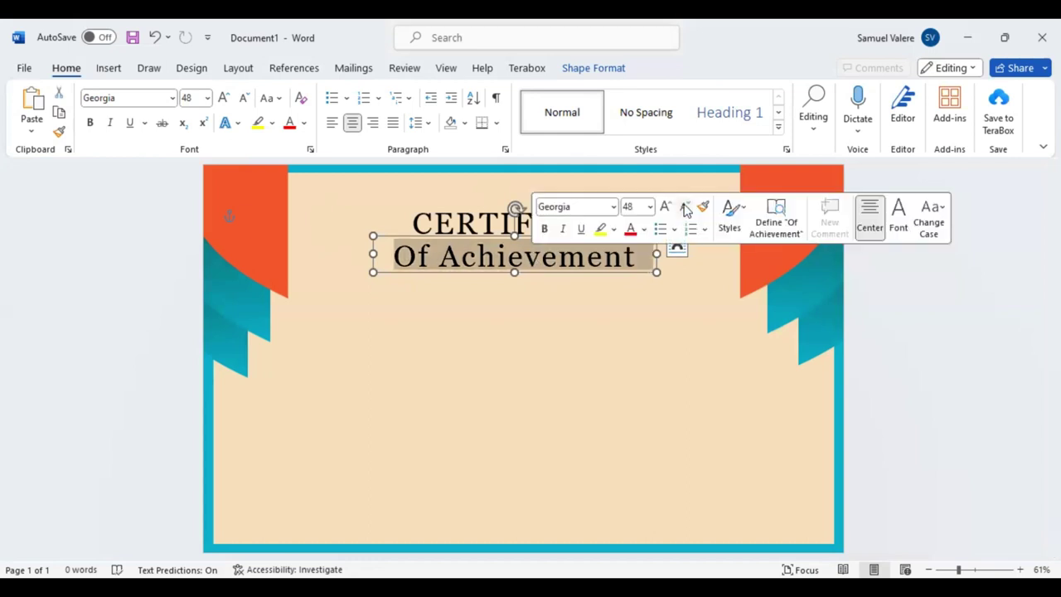
{"action": "left_click", "coordinate": [685, 207]}
{"action": "left_click", "coordinate": [685, 207]}
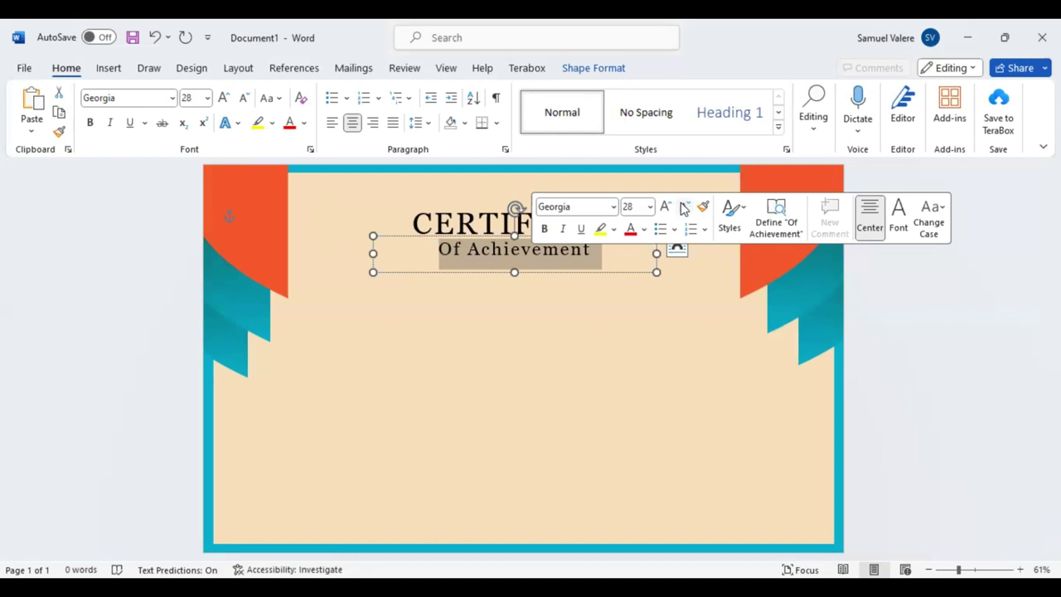
{"action": "left_click", "coordinate": [682, 207]}
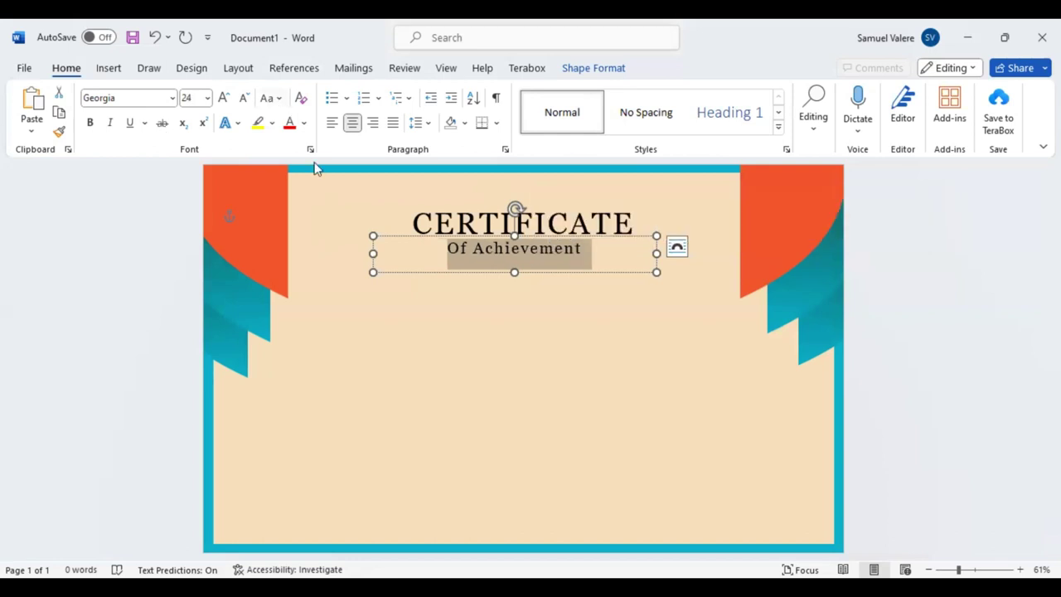
{"action": "key", "text": "shift+F3"}
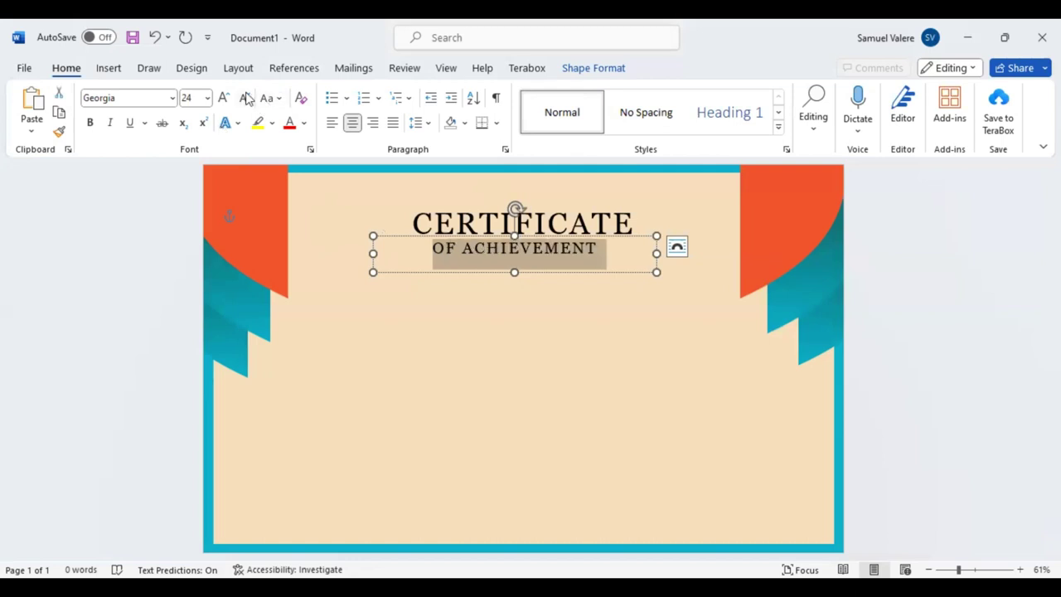
{"action": "double_click", "coordinate": [246, 98]}
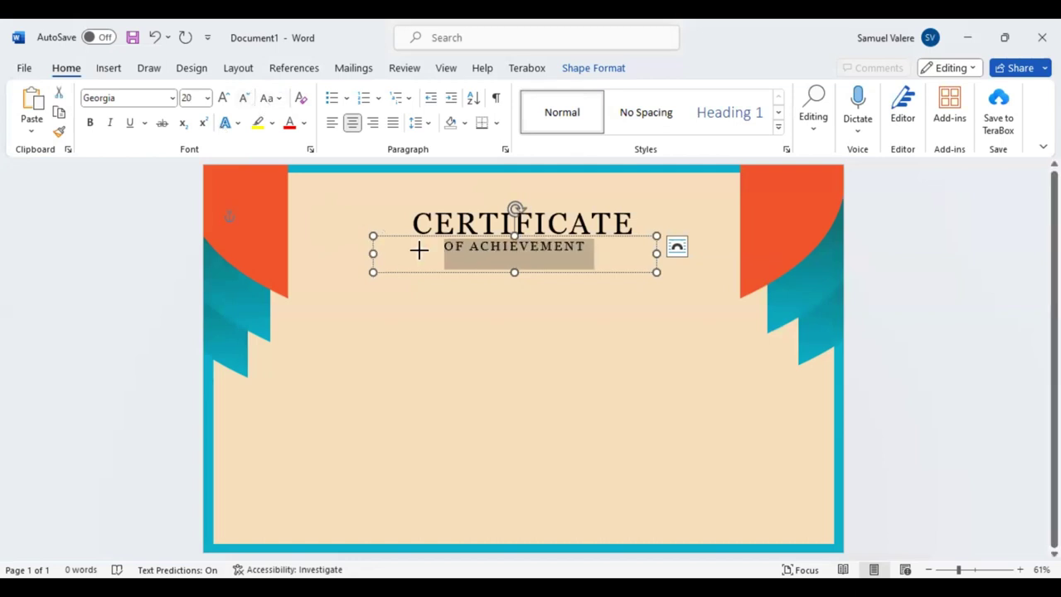
Fit the subtitle box to its text, centre it under CERTIFICATE, and drag a copy below
{"action": "left_click_drag", "start_coordinate": [371, 251], "coordinate": [419, 249]}
{"action": "left_click_drag", "start_coordinate": [495, 246], "coordinate": [496, 249]}
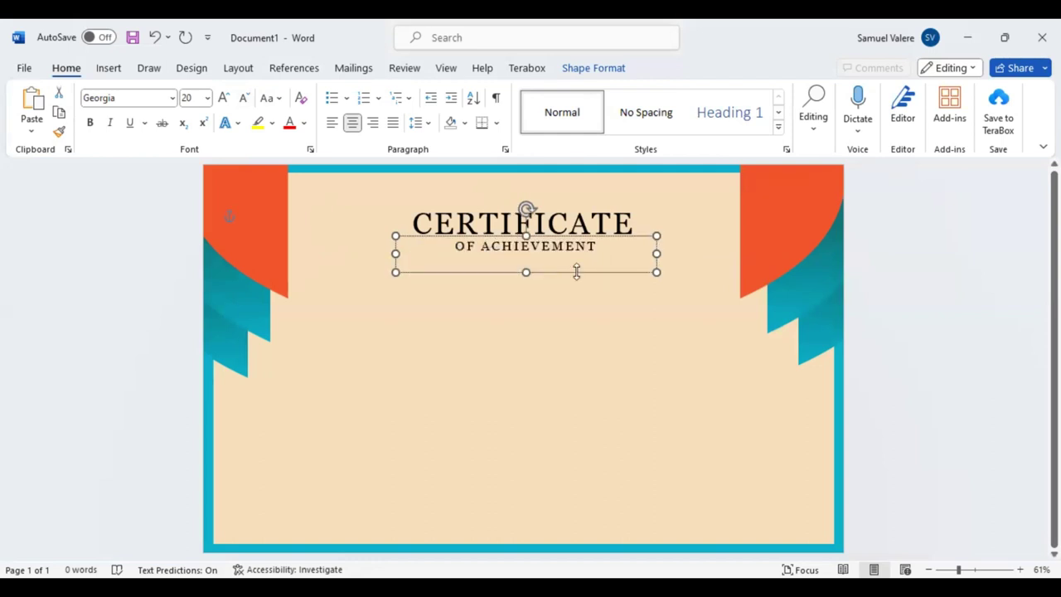
{"action": "left_click_drag", "start_coordinate": [576, 256], "coordinate": [583, 256]}
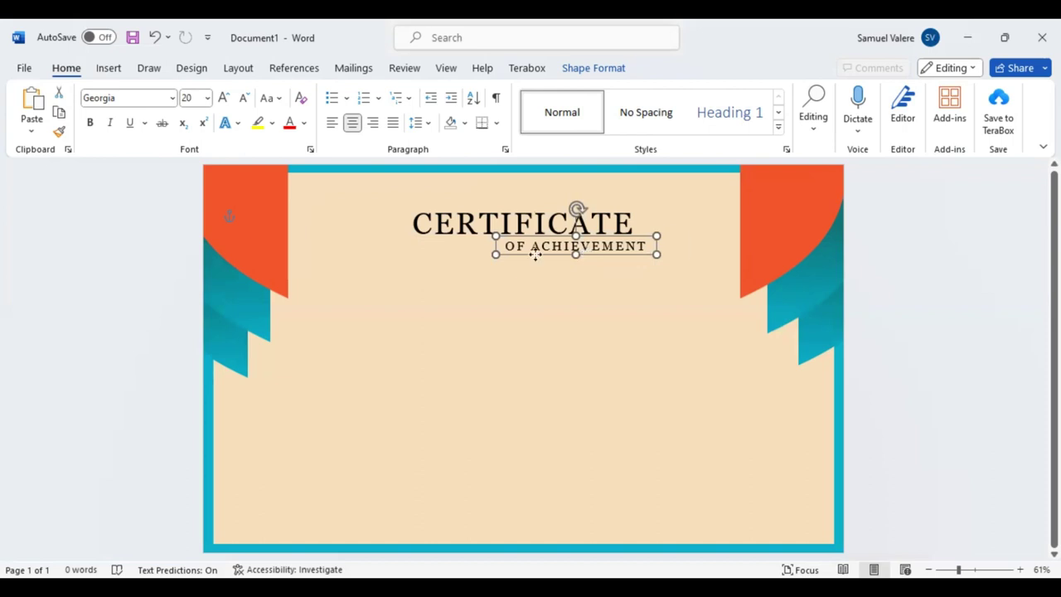
{"action": "mouse_move", "coordinate": [586, 258]}
{"action": "left_mouse_down"}
{"action": "mouse_move", "coordinate": [526, 252]}
{"action": "mouse_move", "coordinate": [525, 267]}
{"action": "left_mouse_up"}
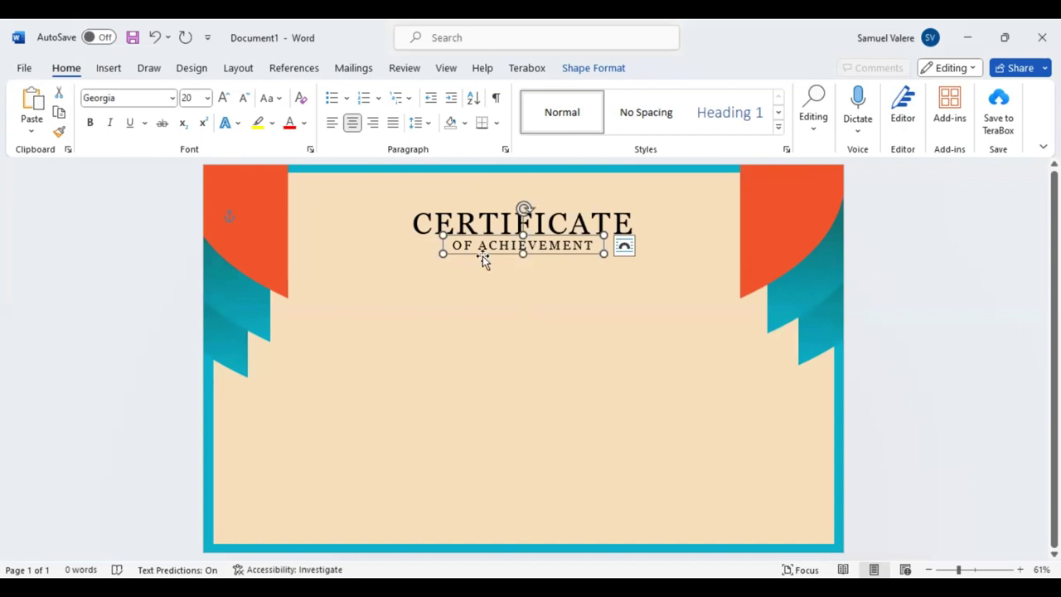
{"action": "left_click_drag", "start_coordinate": [499, 253], "coordinate": [506, 287], "text": "ctrl"}
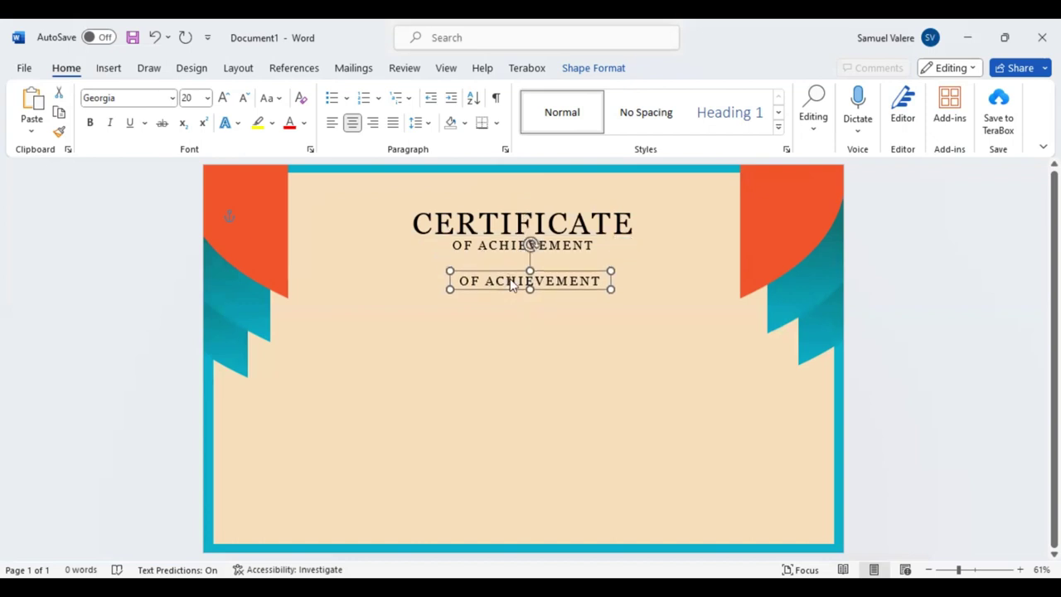
Replace the copy's text with 'This Certificate Is Beautifully Presented to'
{"action": "double_click", "coordinate": [511, 284]}
{"action": "triple_click", "coordinate": [512, 284]}
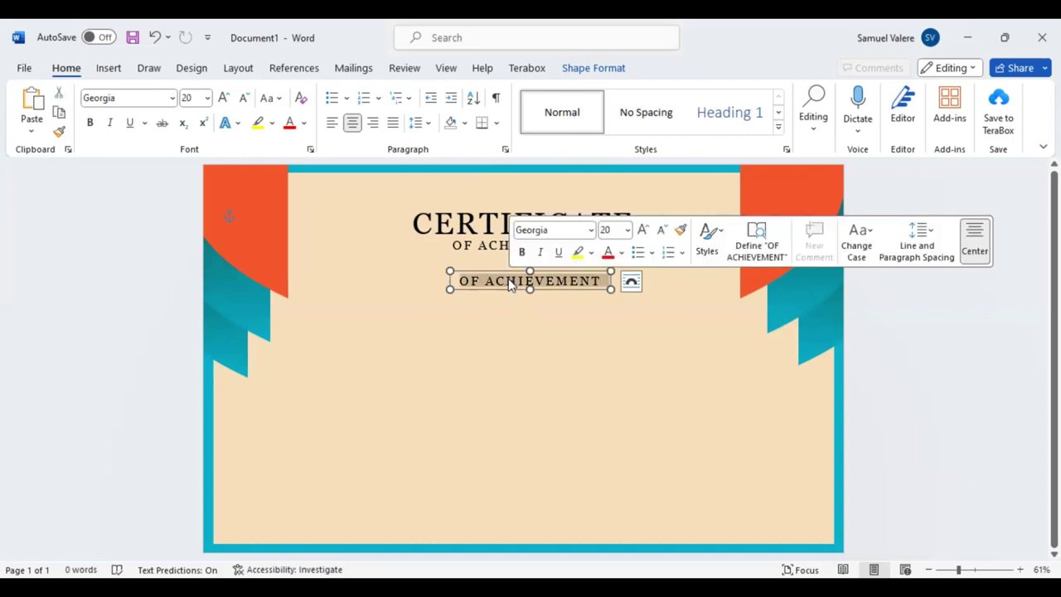
{"action": "type", "text": "This "}
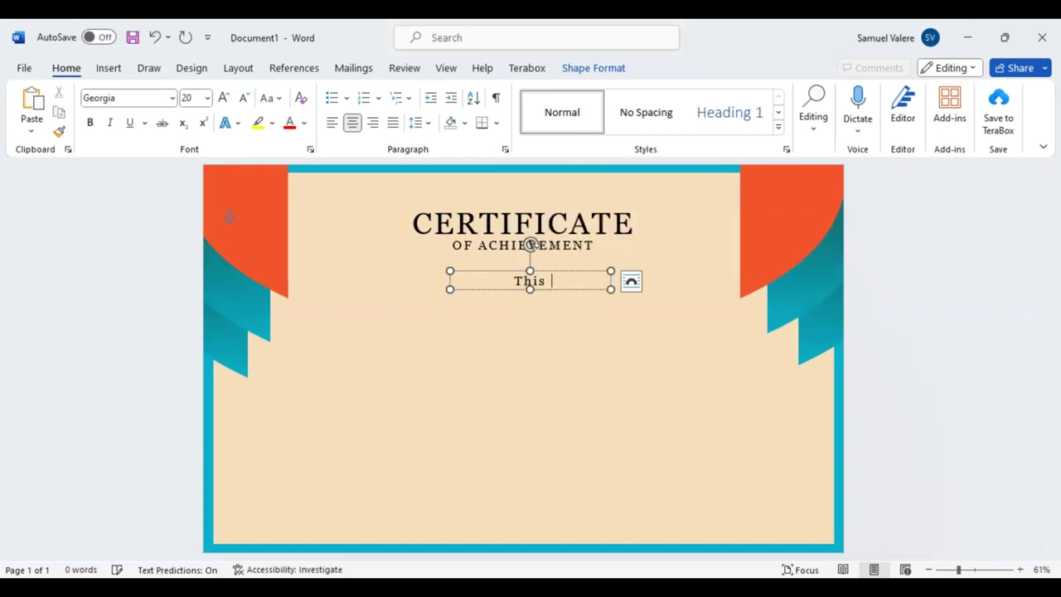
{"action": "type", "text": "Certifi"}
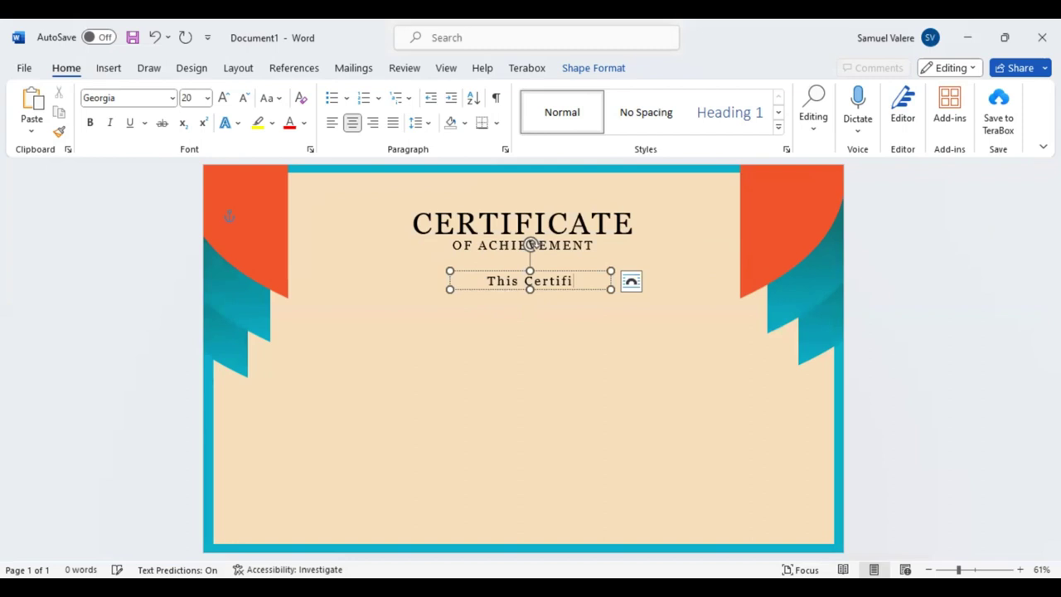
{"action": "type", "text": "cate Is"}
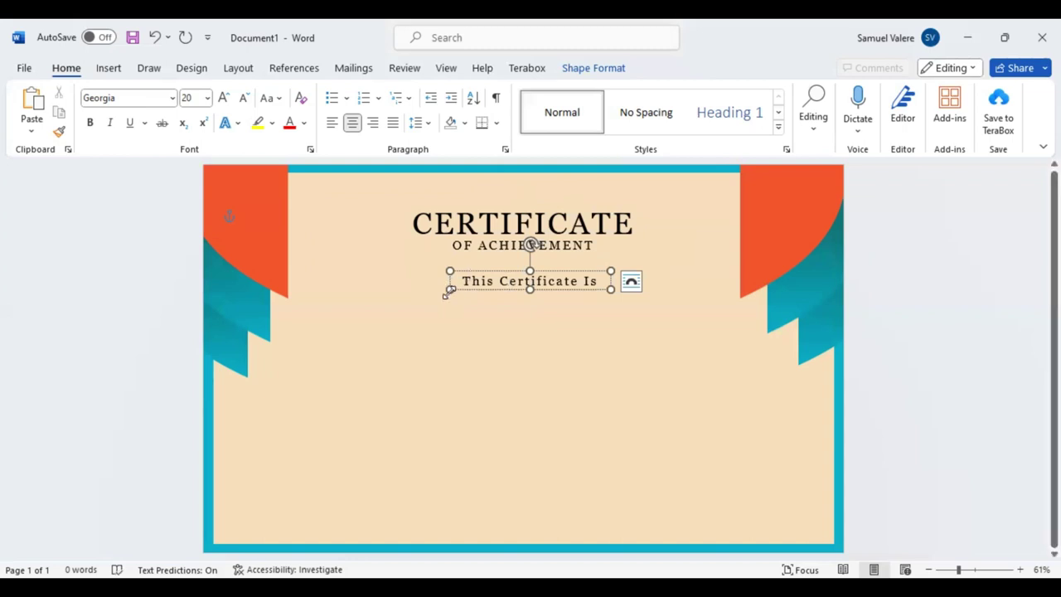
Widen the sentence's box so it fits one line and centre it below OF ACHIEVEMENT
{"action": "left_click_drag", "start_coordinate": [448, 290], "coordinate": [339, 290]}
{"action": "left_click", "coordinate": [596, 303]}
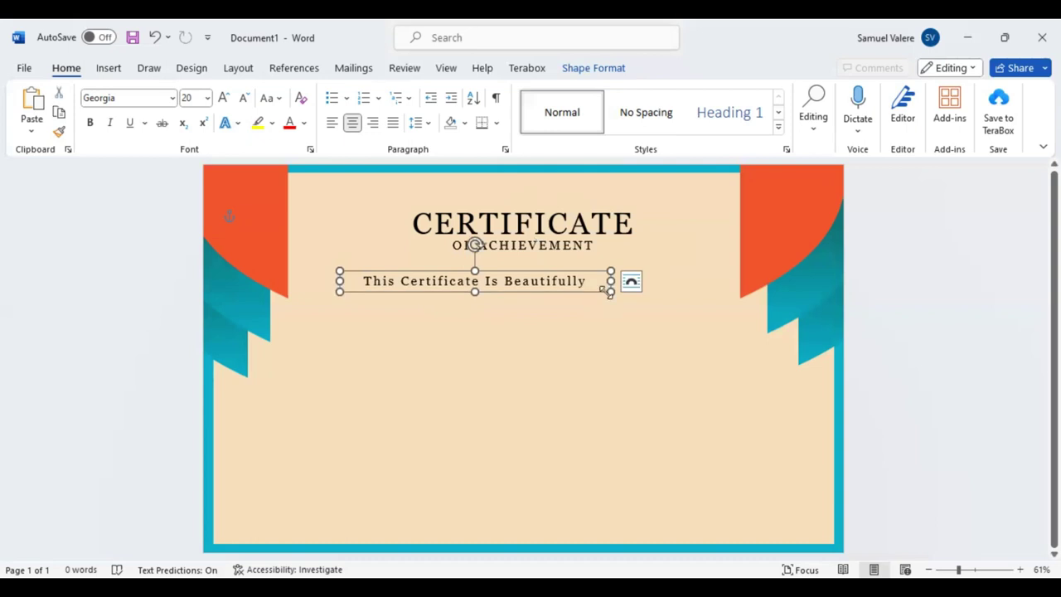
{"action": "left_click_drag", "start_coordinate": [610, 281], "coordinate": [708, 281]}
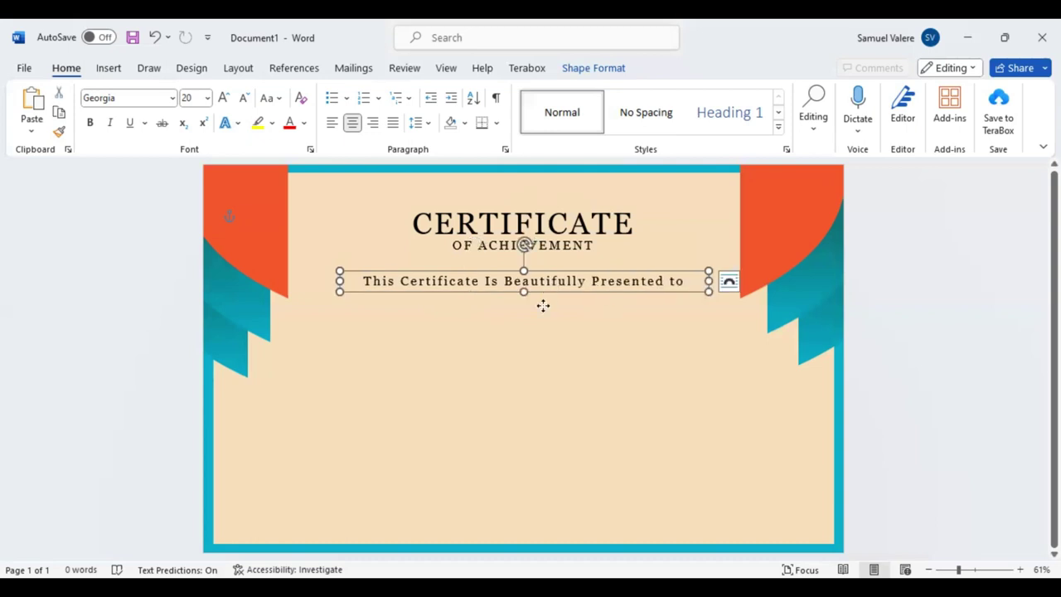
{"action": "left_click_drag", "start_coordinate": [542, 294], "coordinate": [540, 321]}
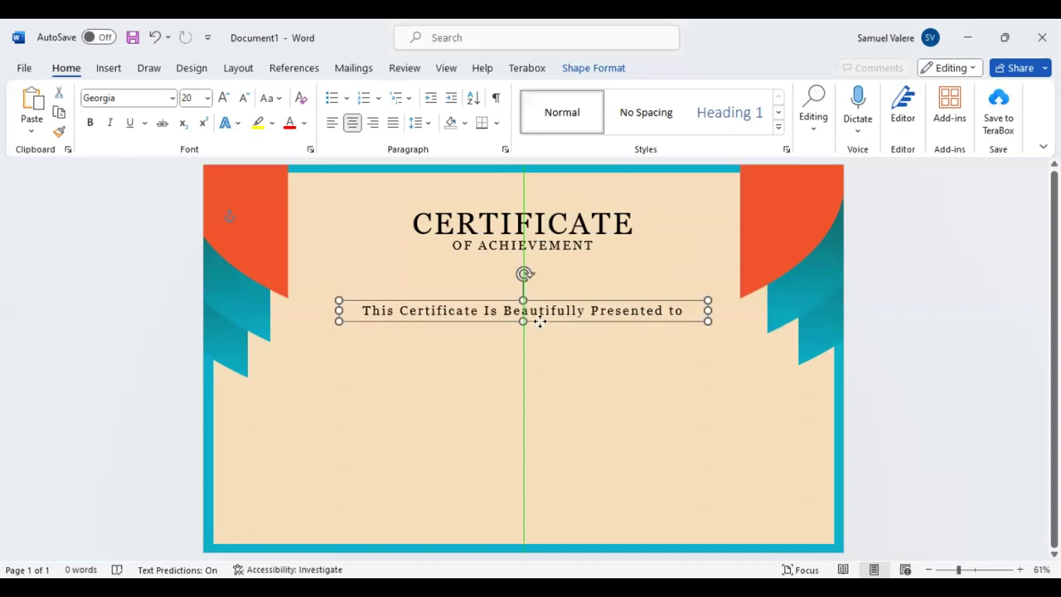
{"action": "left_click_drag", "start_coordinate": [539, 321], "coordinate": [532, 318]}
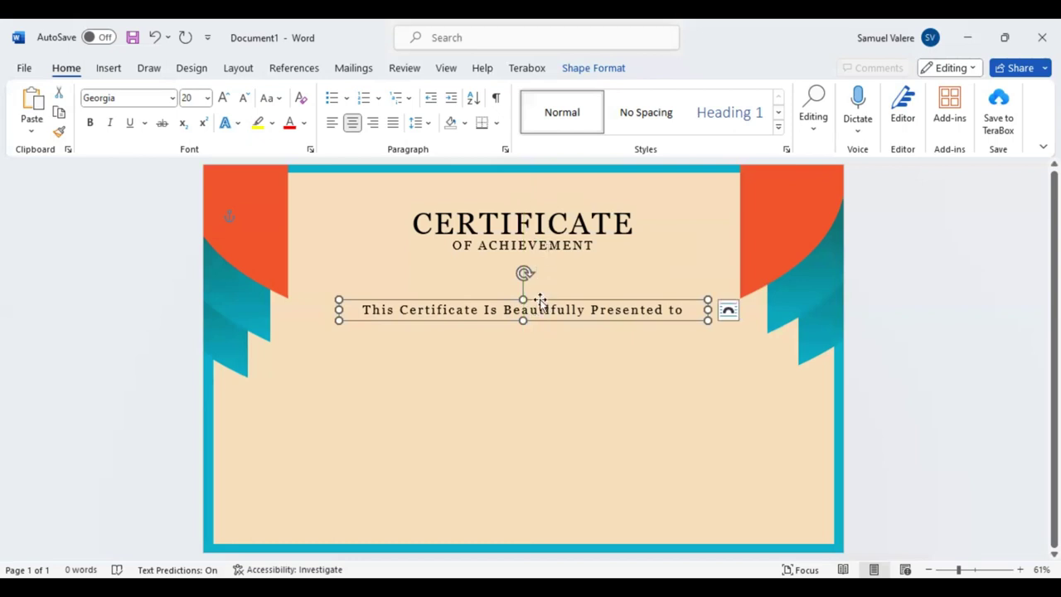
{"action": "mouse_move", "coordinate": [540, 301]}
{"action": "left_mouse_down"}
{"action": "mouse_move", "coordinate": [539, 288]}
{"action": "mouse_move", "coordinate": [523, 315]}
{"action": "left_mouse_up"}
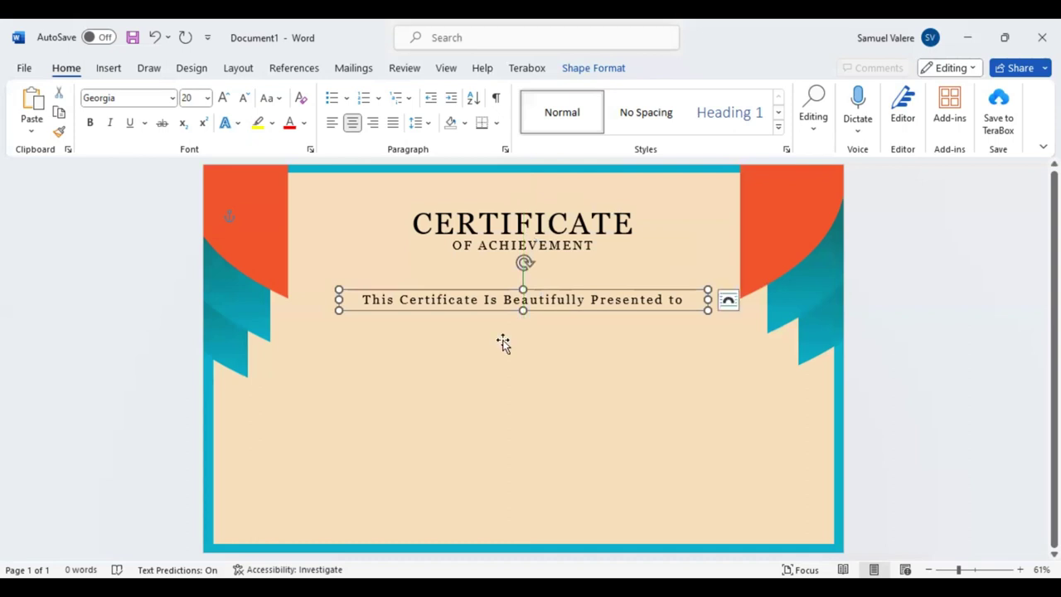
Draw a rectangle below the presentation line and type the recipient's full name into it
{"action": "left_click", "coordinate": [107, 70]}
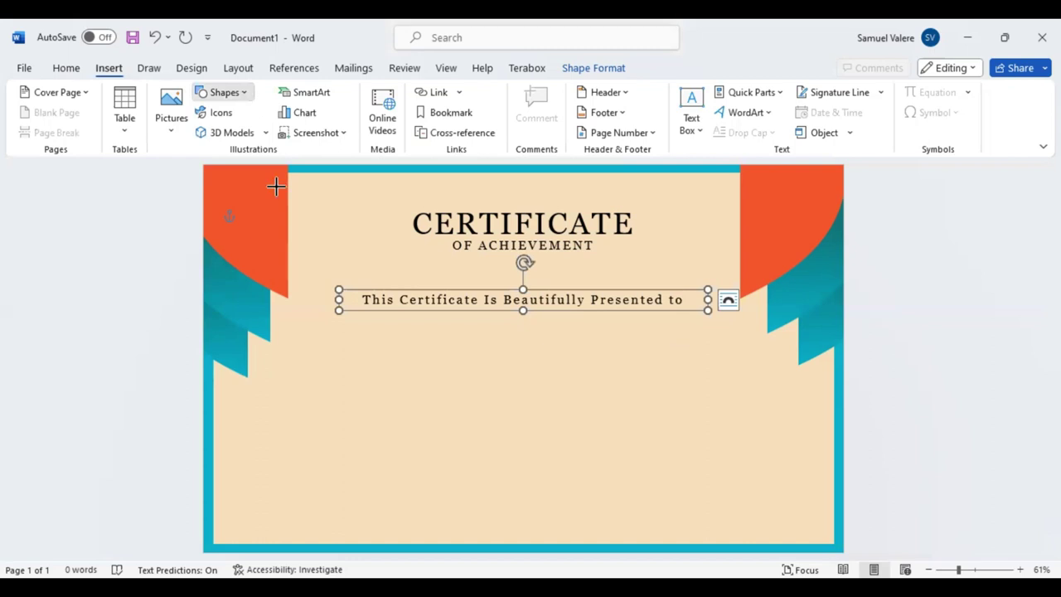
{"action": "mouse_move", "coordinate": [370, 328]}
{"action": "left_mouse_down"}
{"action": "mouse_move", "coordinate": [640, 434]}
{"action": "mouse_move", "coordinate": [665, 423]}
{"action": "left_mouse_up"}
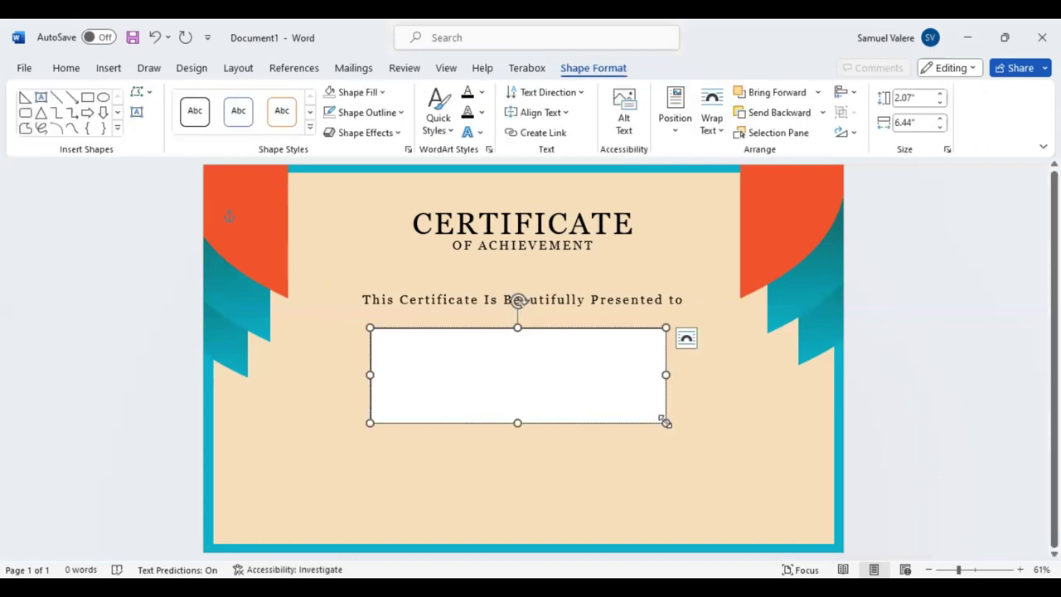
{"action": "type", "text": "Dr"}
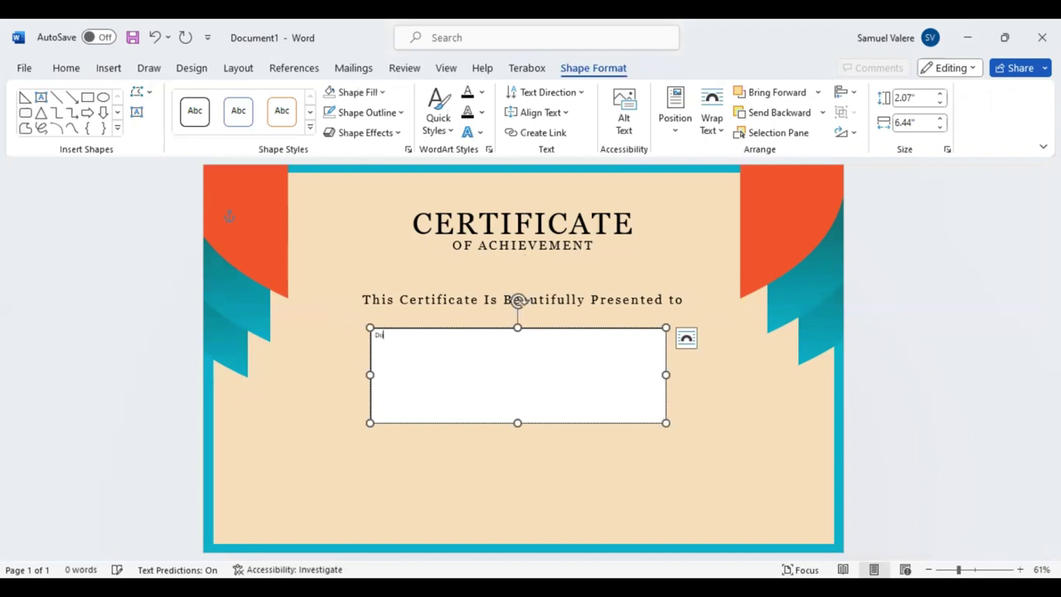
{"action": "type", "text": "hle"}
{"action": "type", "text": "ine"}
{"action": "type", "text": " R"}
{"action": "type", "text": "re"}
{"action": "key", "text": "BackSpace"}
{"action": "type", "text": "ere"}
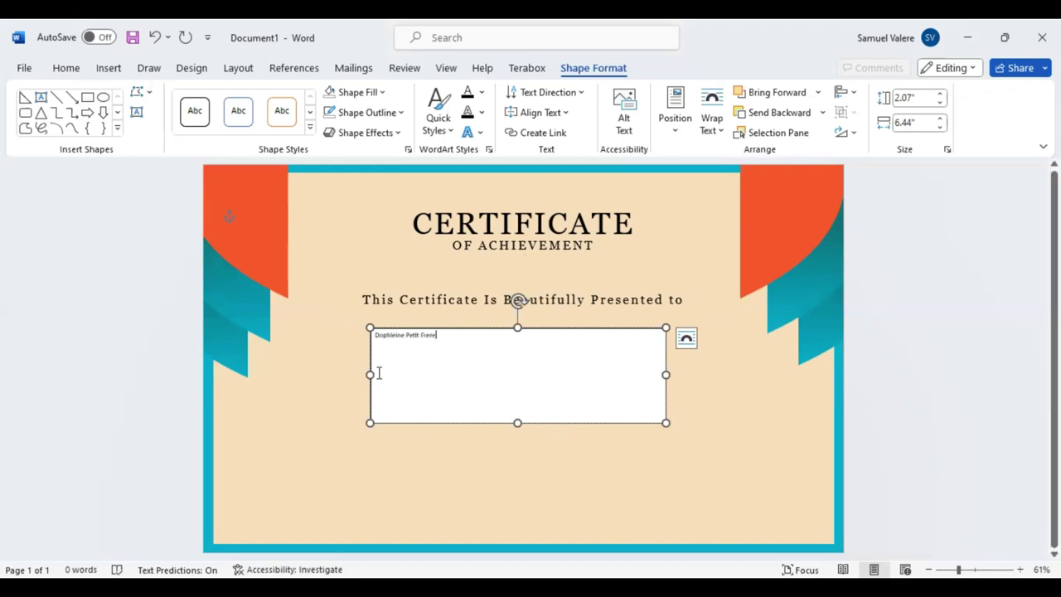
Set the name box to No Fill, centre the name, and enlarge it to 48 pt
{"action": "triple_click", "coordinate": [396, 335]}
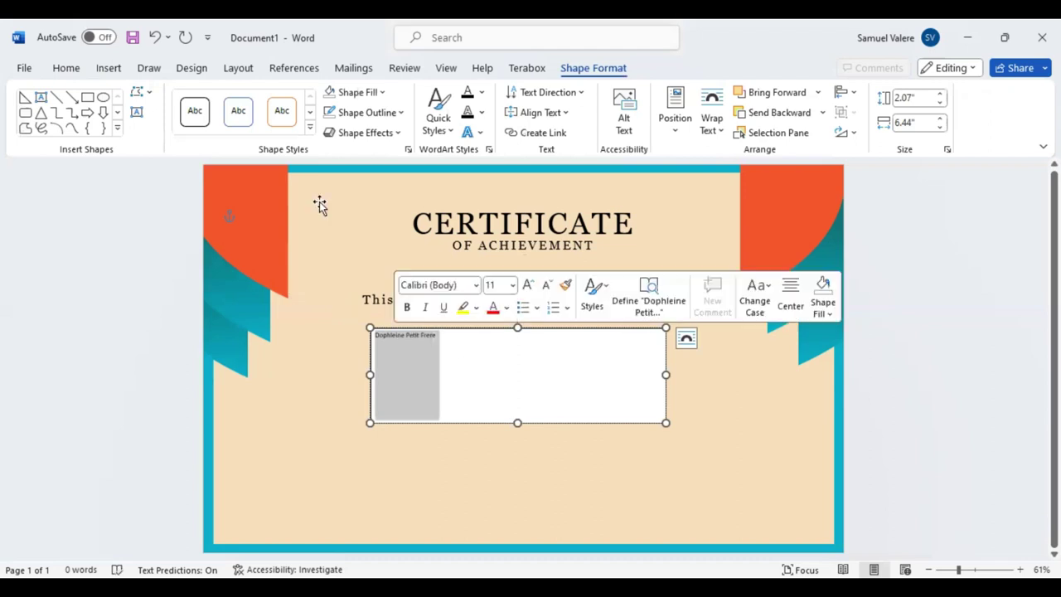
{"action": "left_click", "coordinate": [332, 97]}
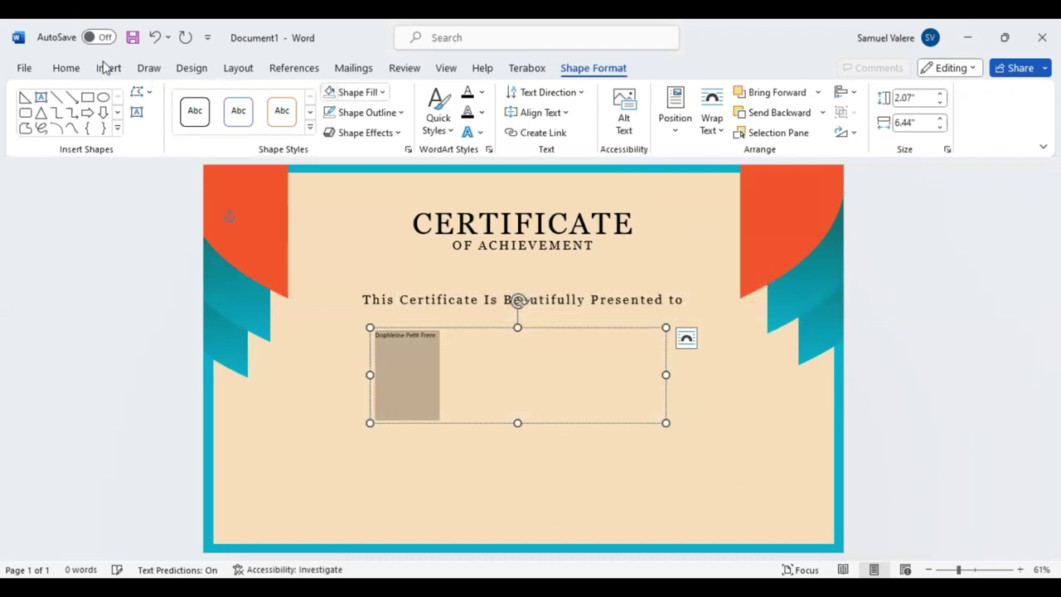
{"action": "left_click", "coordinate": [67, 68]}
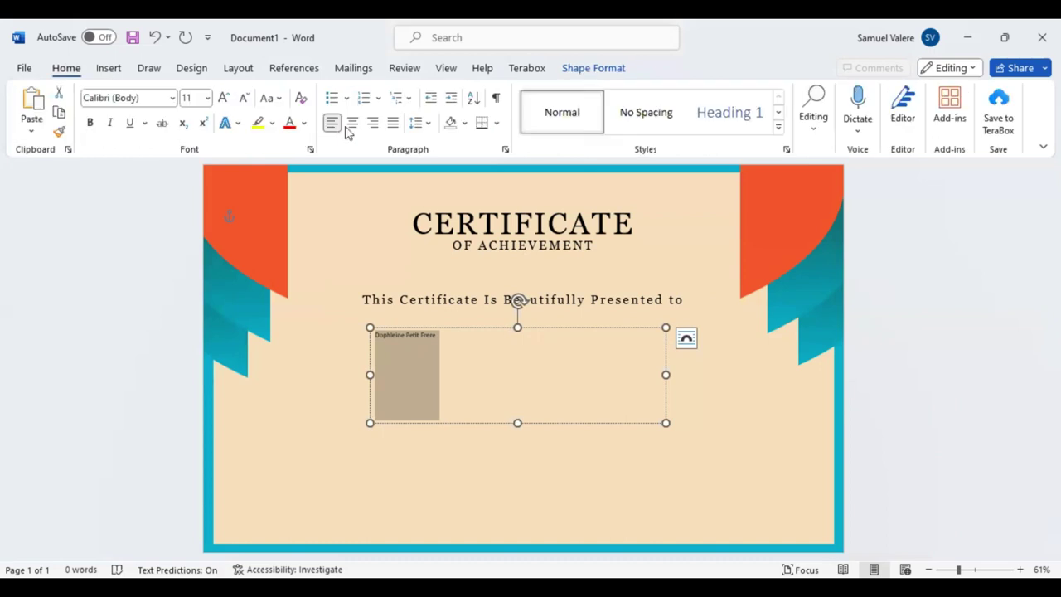
{"action": "left_click", "coordinate": [352, 123]}
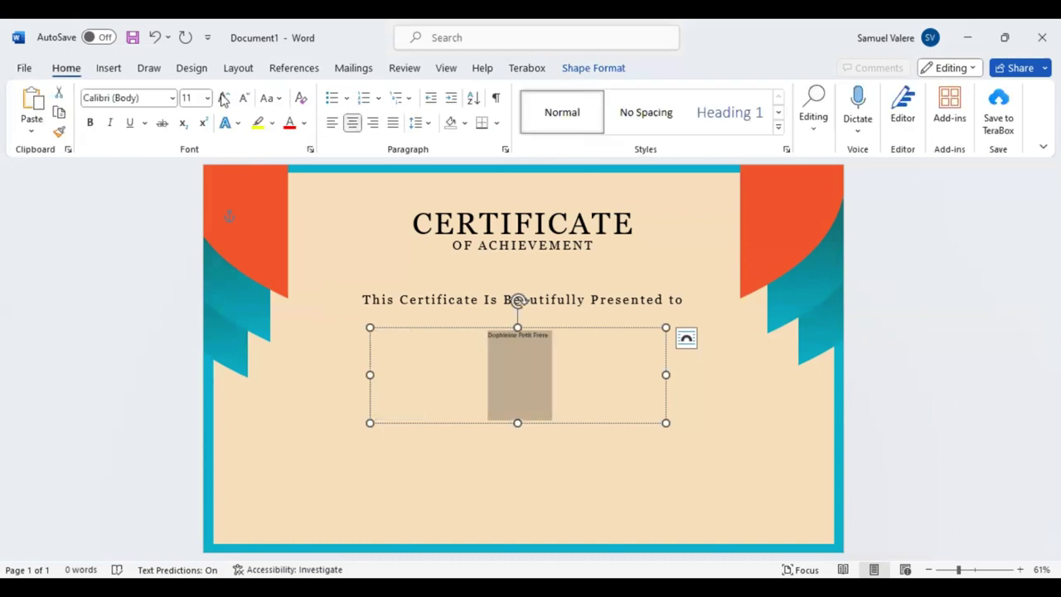
{"action": "left_click", "coordinate": [223, 98]}
{"action": "left_click", "coordinate": [223, 97]}
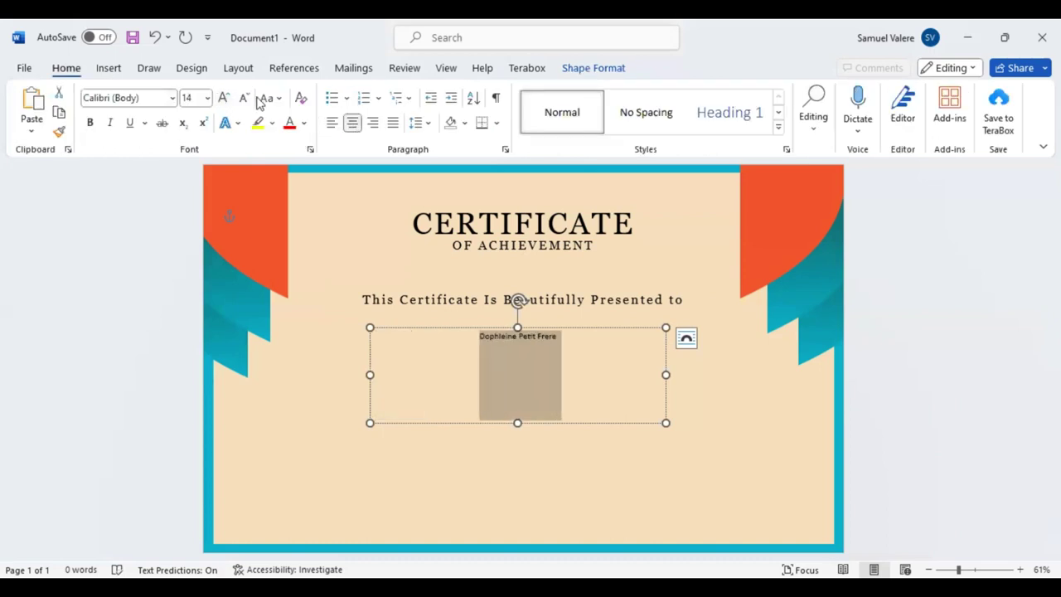
{"action": "left_click", "coordinate": [226, 97]}
{"action": "left_click", "coordinate": [227, 99]}
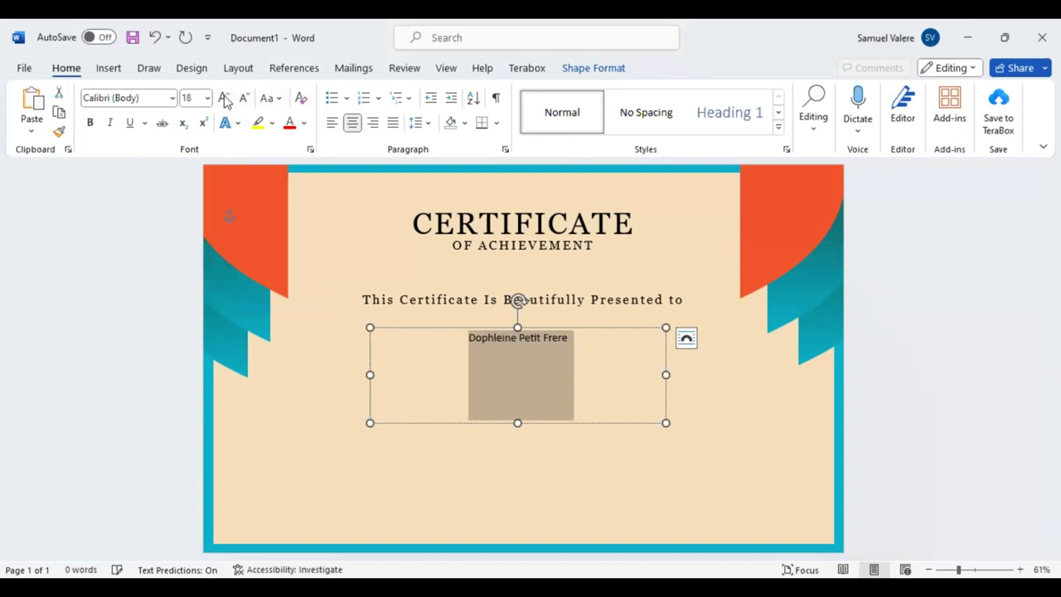
{"action": "left_click", "coordinate": [223, 98]}
{"action": "left_click", "coordinate": [223, 98]}
{"action": "left_click", "coordinate": [223, 97]}
{"action": "left_click", "coordinate": [223, 98]}
{"action": "key", "text": "ctrl+shift+period"}
{"action": "key", "text": "ctrl+shift+period"}
{"action": "key", "text": "ctrl+shift+period"}
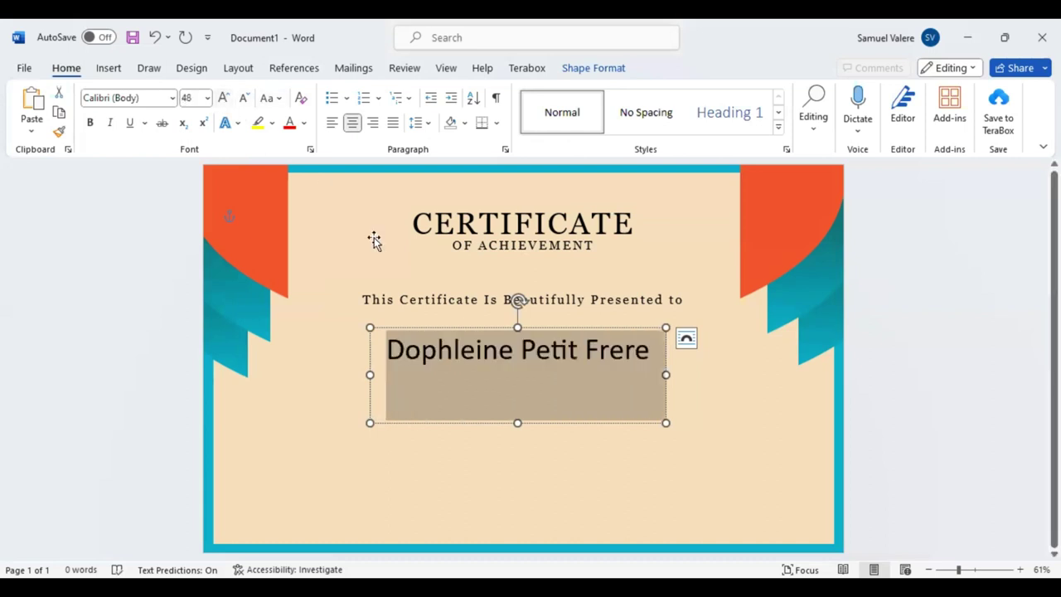
Change the recipient name's font to Edwardian Script ITC
{"action": "left_click", "coordinate": [619, 352]}
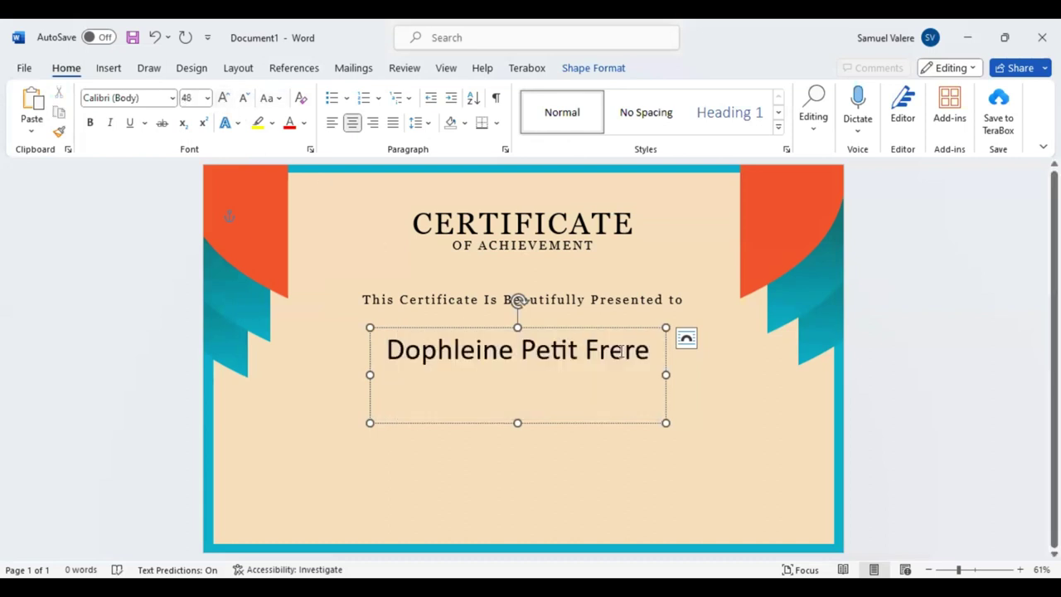
{"action": "left_click_drag", "start_coordinate": [620, 351], "coordinate": [610, 353]}
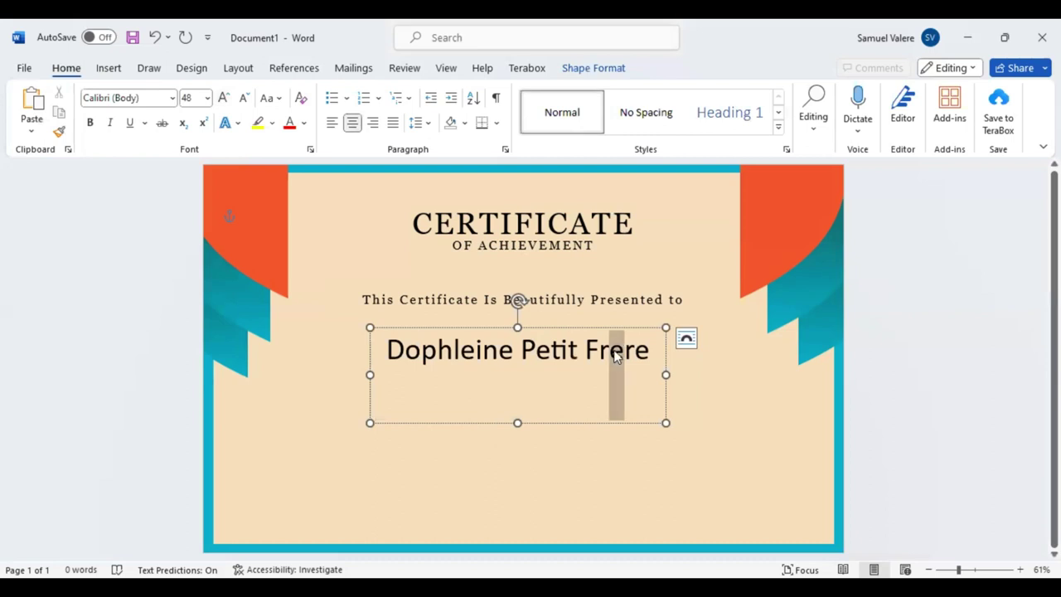
{"action": "left_click", "coordinate": [113, 71]}
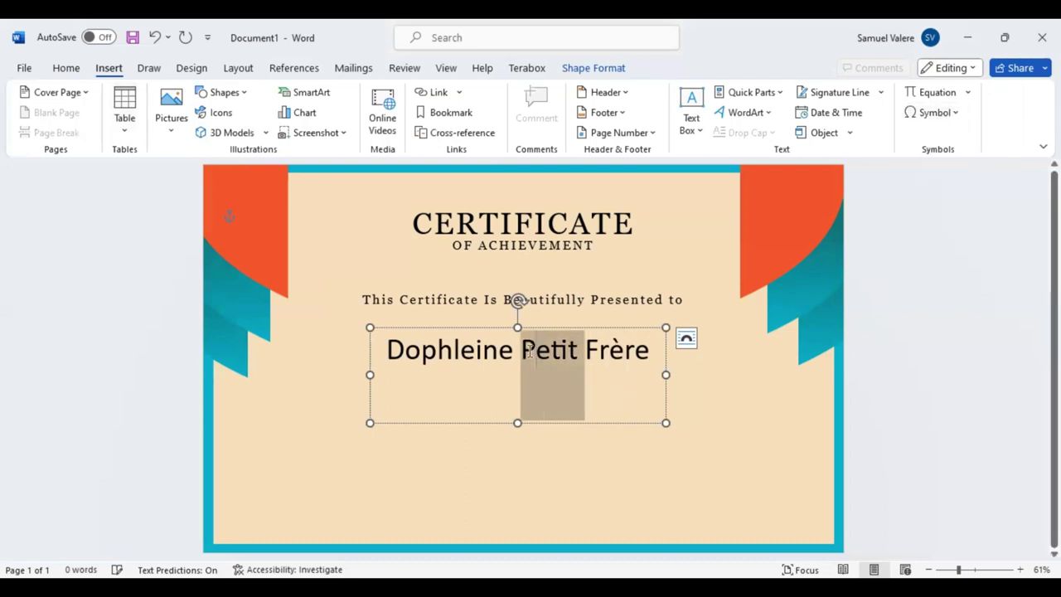
{"action": "key", "text": "ctrl+a"}
{"action": "left_click", "coordinate": [65, 69]}
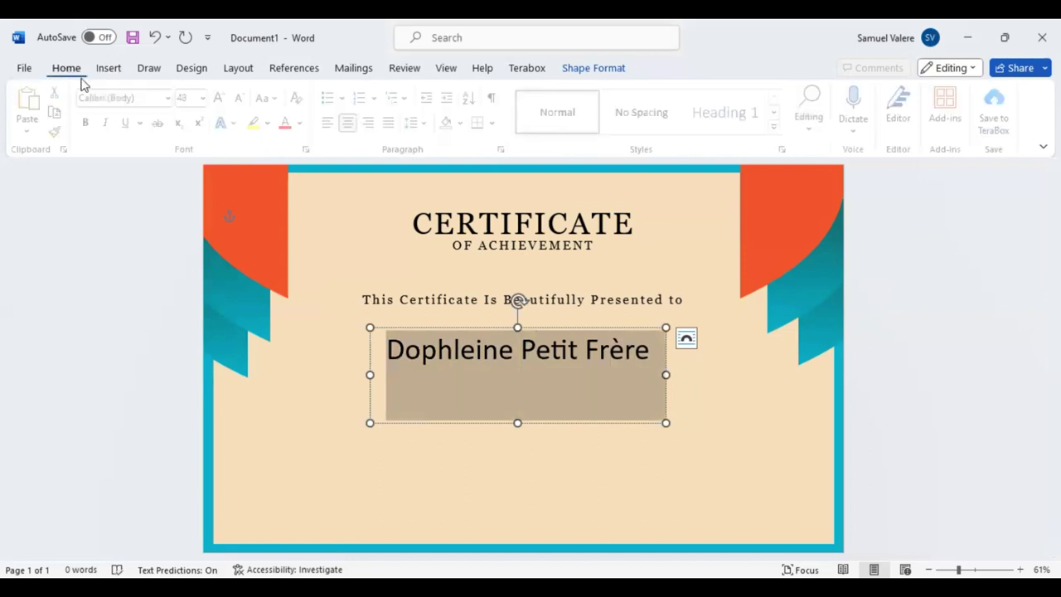
{"action": "left_click", "coordinate": [130, 97]}
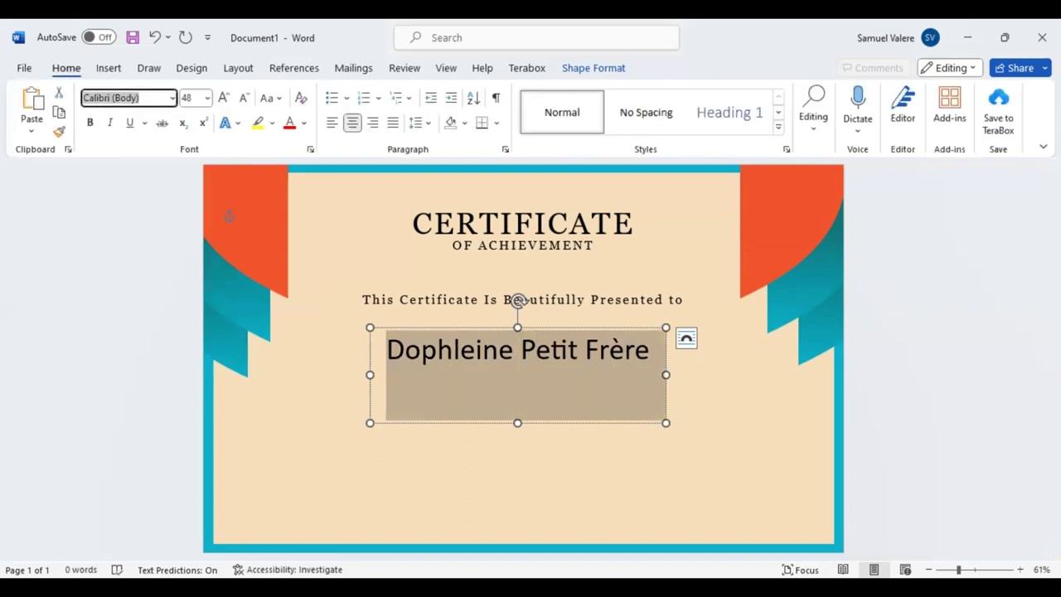
{"action": "type", "text": "Edwardian Script ITC"}
{"action": "key", "text": "Return"}
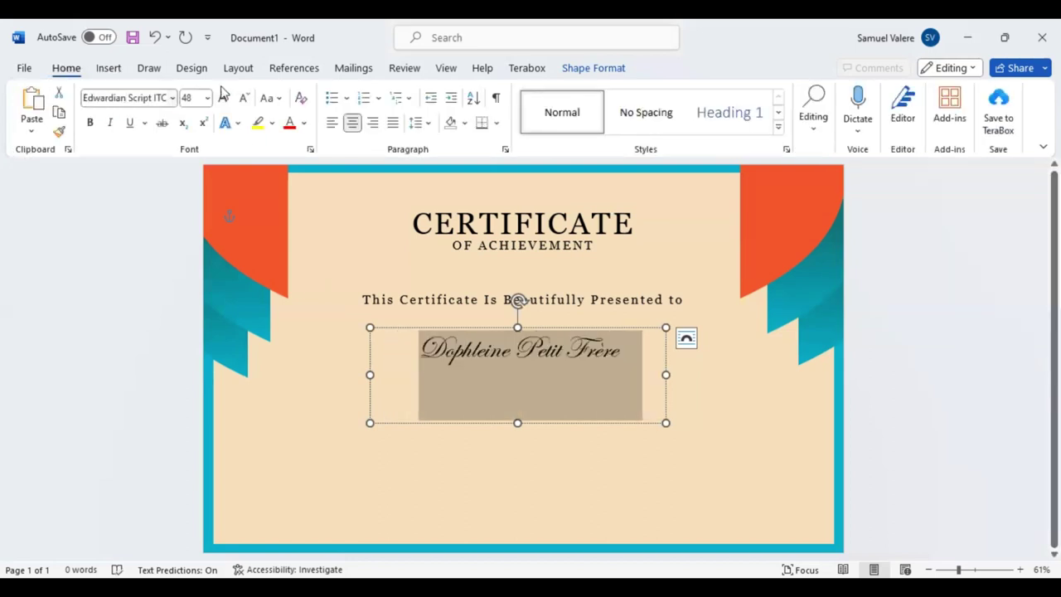
Enlarge the name to 100 pt and resize its box to hold one centred line
{"action": "double_click", "coordinate": [222, 97]}
{"action": "left_click", "coordinate": [223, 98]}
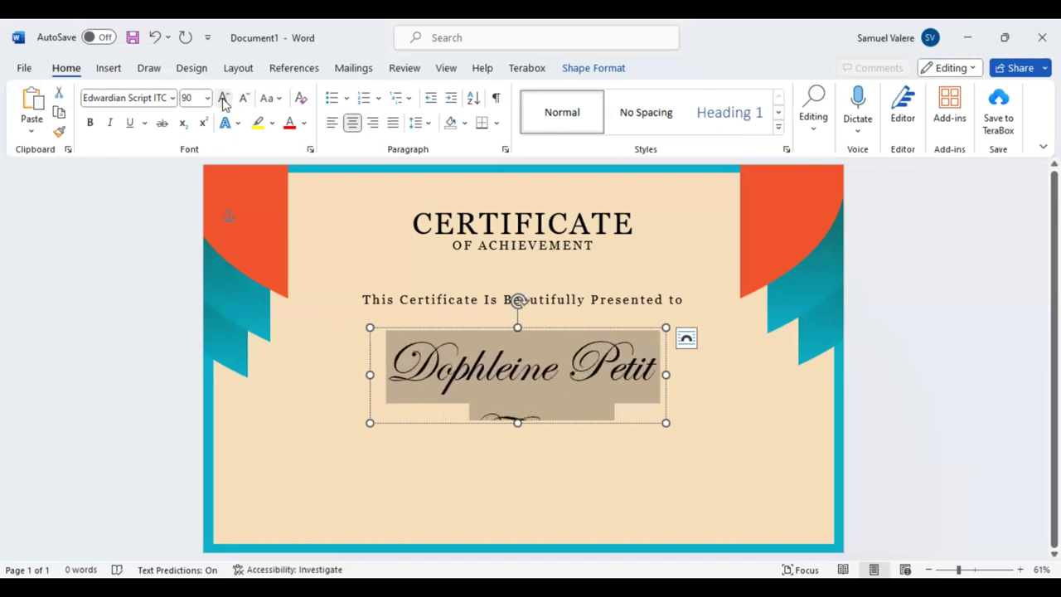
{"action": "left_click", "coordinate": [223, 98]}
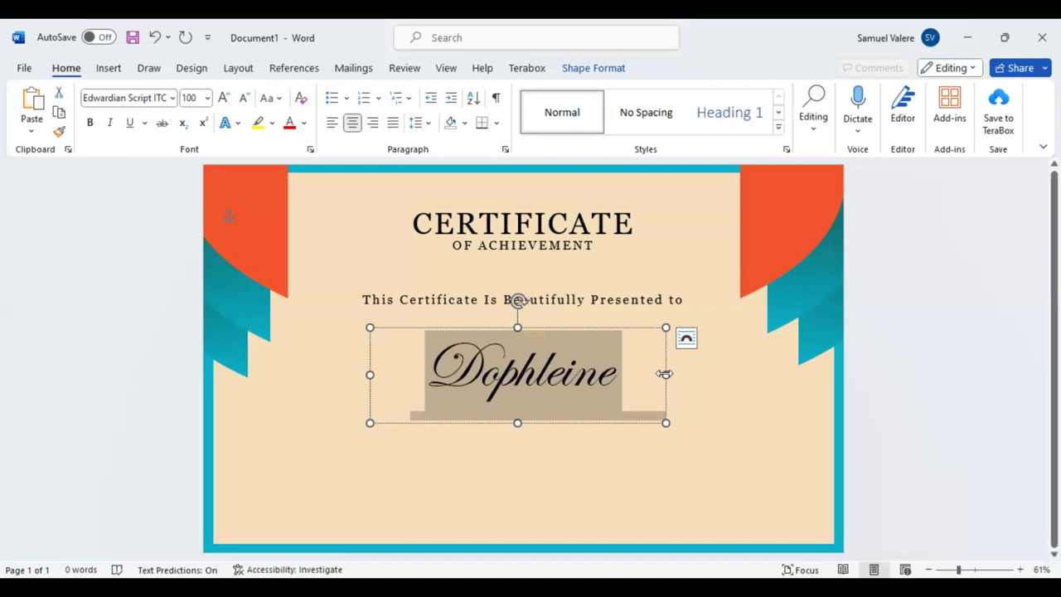
{"action": "left_click_drag", "start_coordinate": [665, 374], "coordinate": [798, 374]}
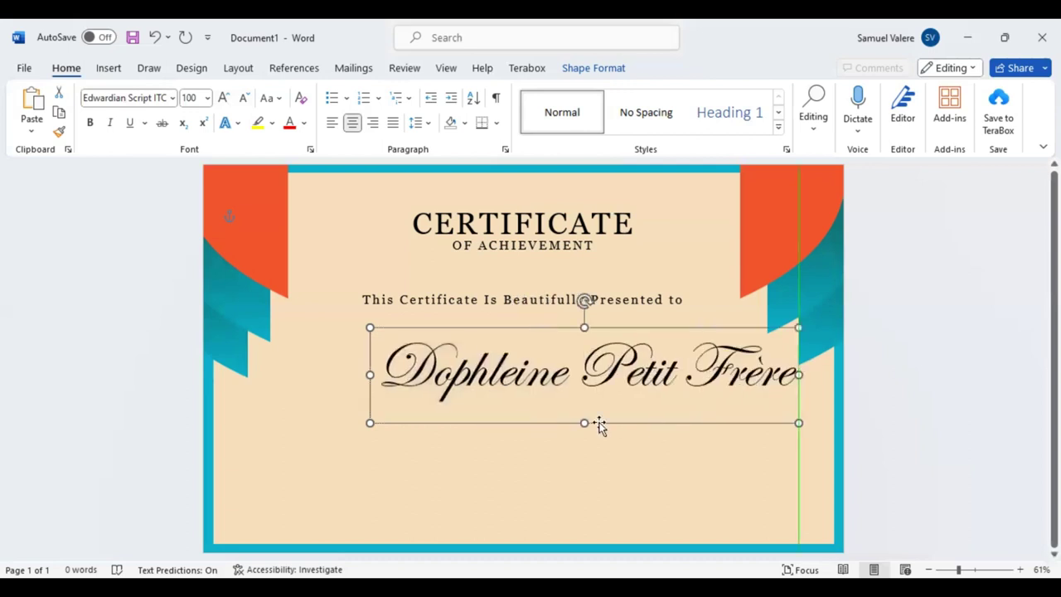
{"action": "mouse_move", "coordinate": [585, 423]}
{"action": "left_mouse_down"}
{"action": "mouse_move", "coordinate": [584, 408]}
{"action": "mouse_move", "coordinate": [554, 397]}
{"action": "left_mouse_up"}
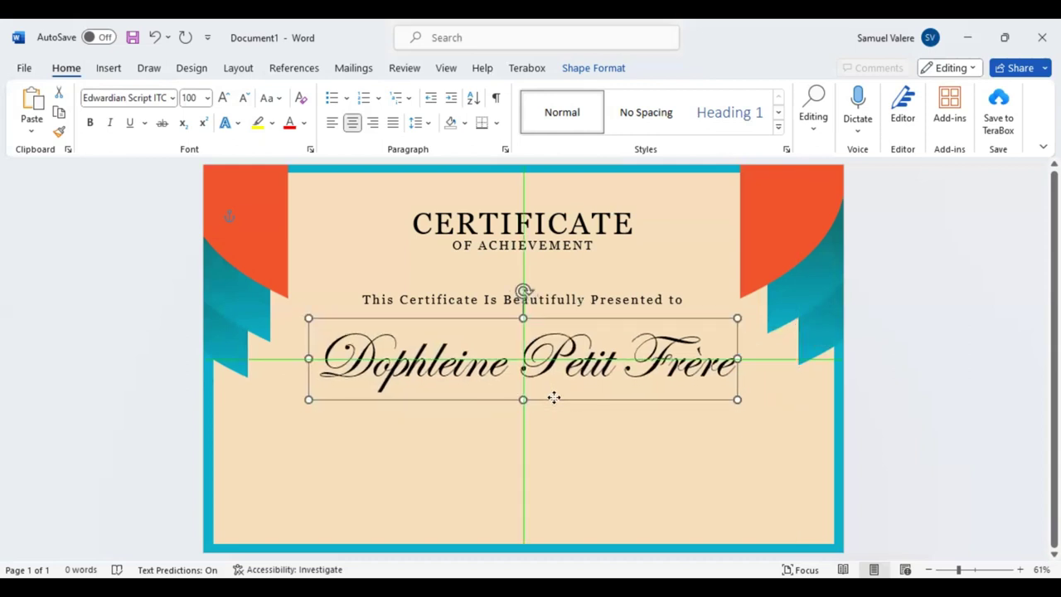
Give the recipient's name a teal linear gradient text fill at 90° through More Gradients
{"action": "left_click", "coordinate": [550, 367]}
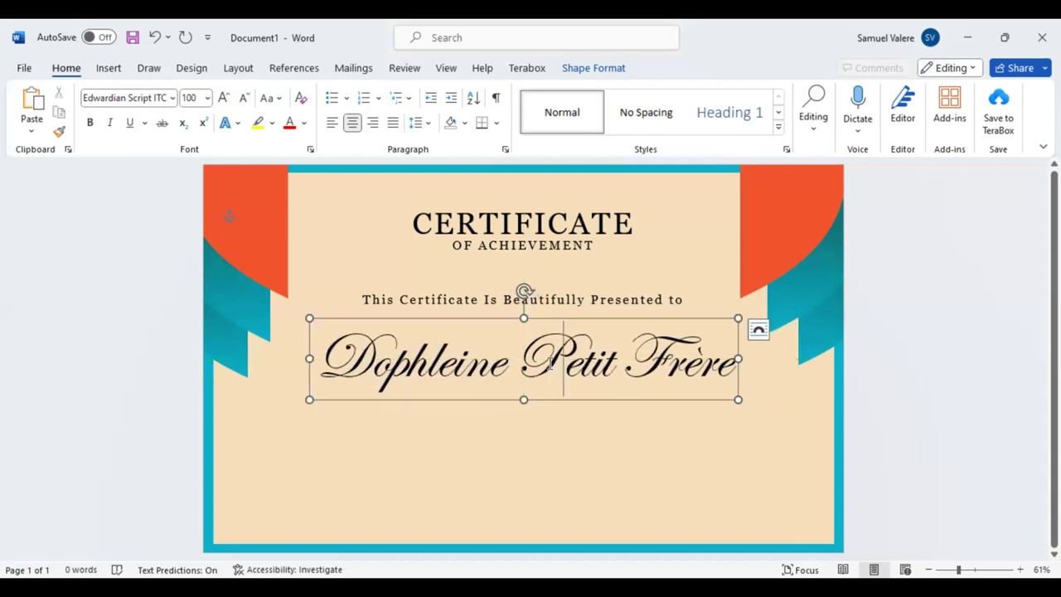
{"action": "key", "text": "ctrl+a"}
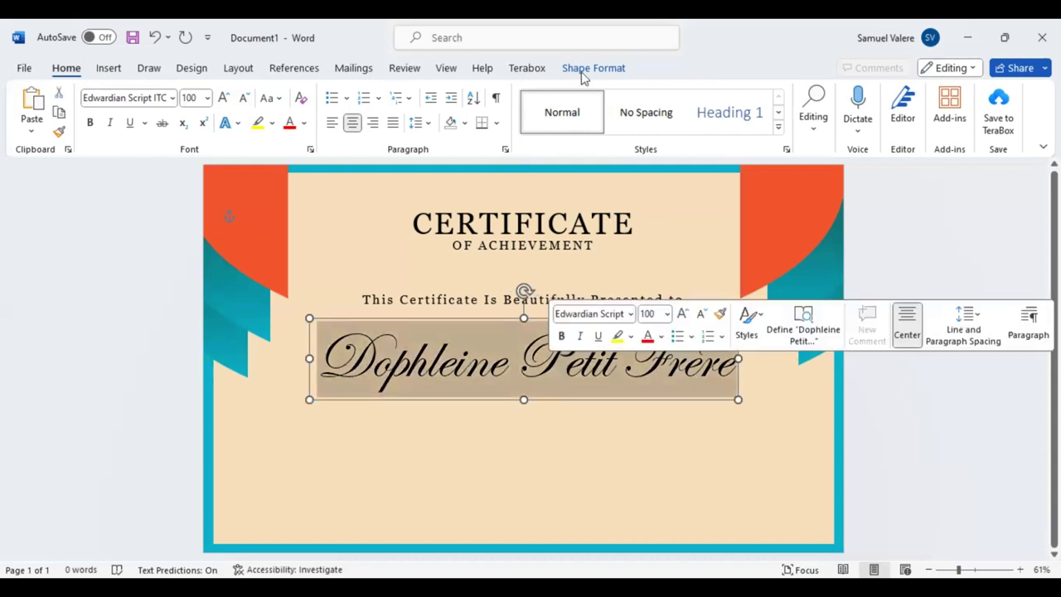
{"action": "left_click", "coordinate": [589, 68]}
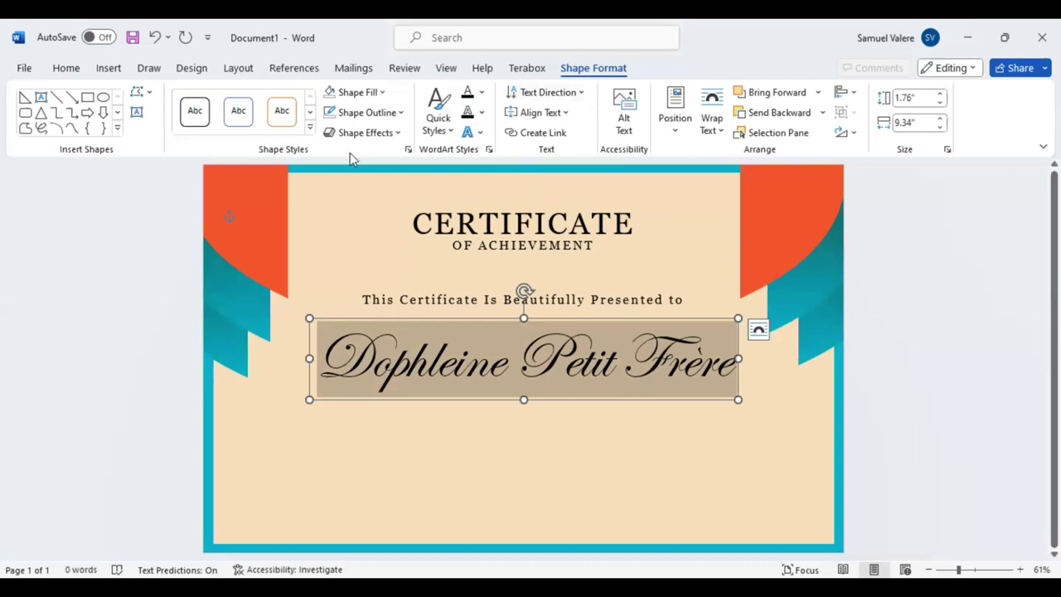
{"action": "left_click", "coordinate": [485, 94]}
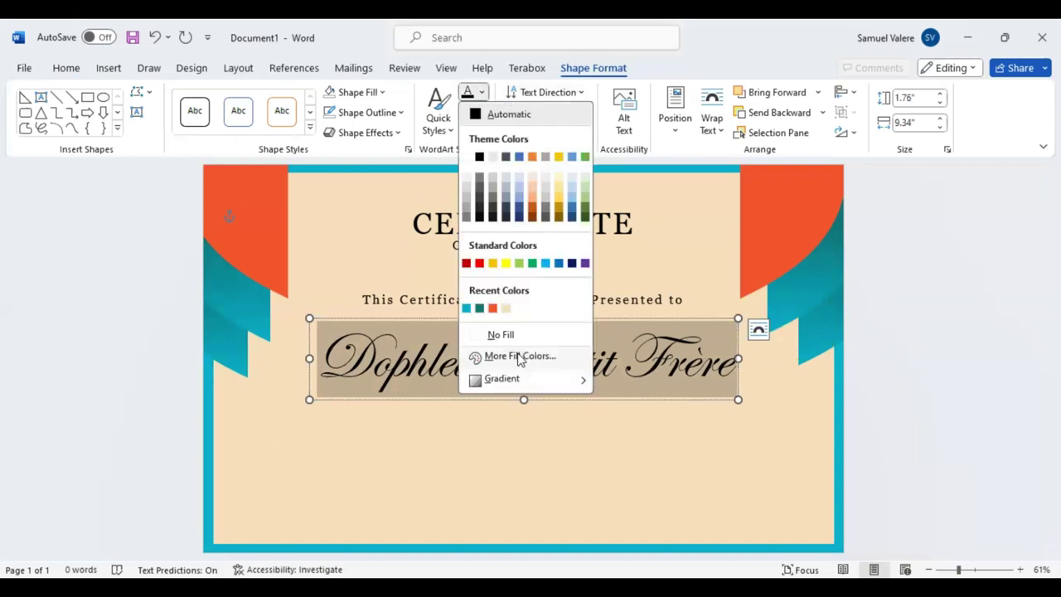
{"action": "left_click", "coordinate": [519, 357]}
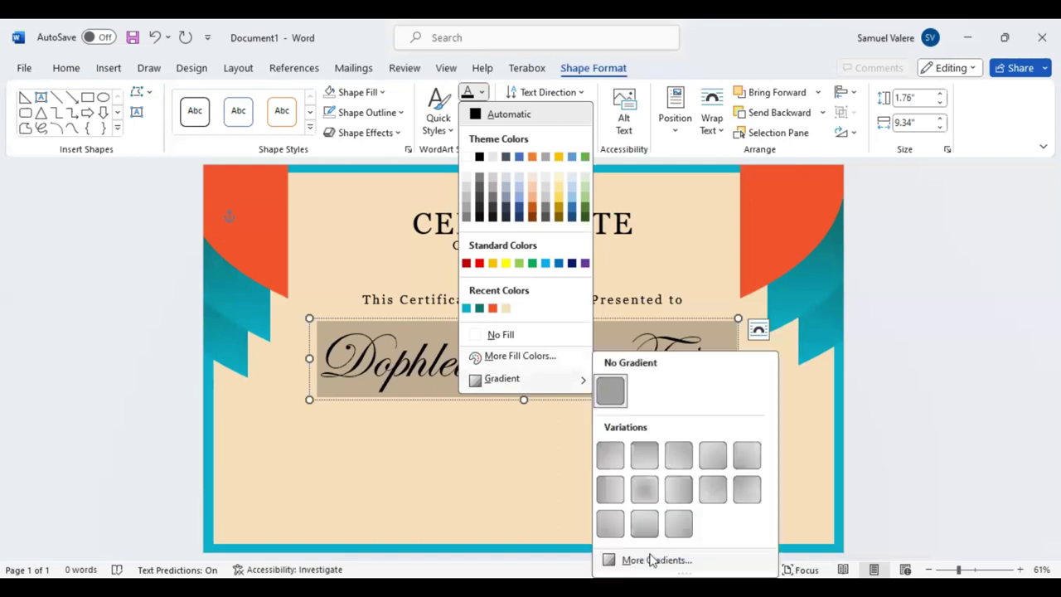
{"action": "left_click", "coordinate": [651, 560]}
{"action": "left_click", "coordinate": [871, 324]}
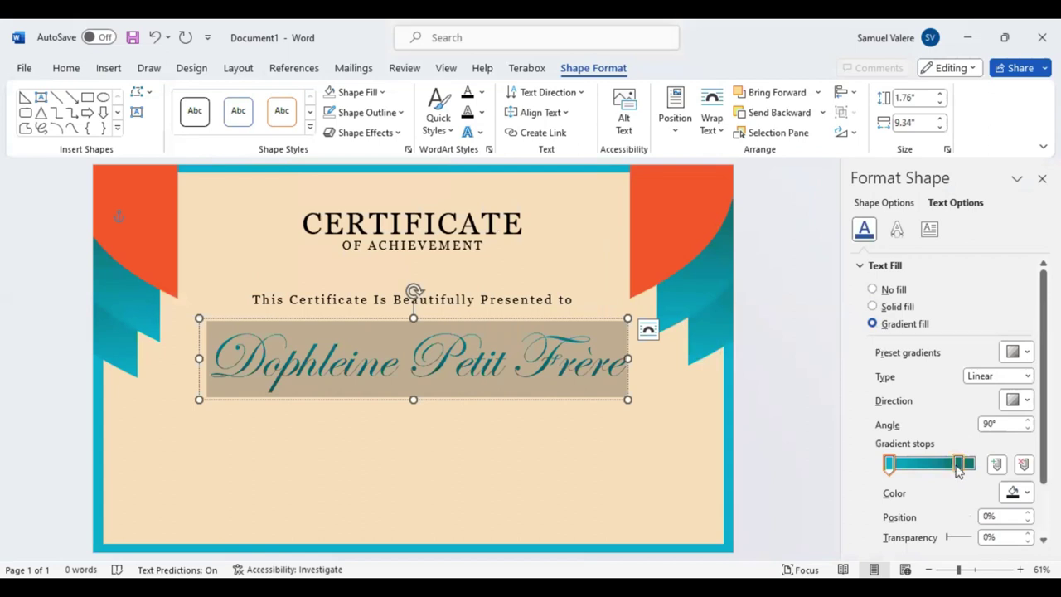
Set the name's gradient direction to linear 0° and add two colour stops with a new colour
{"action": "left_click", "coordinate": [1027, 401]}
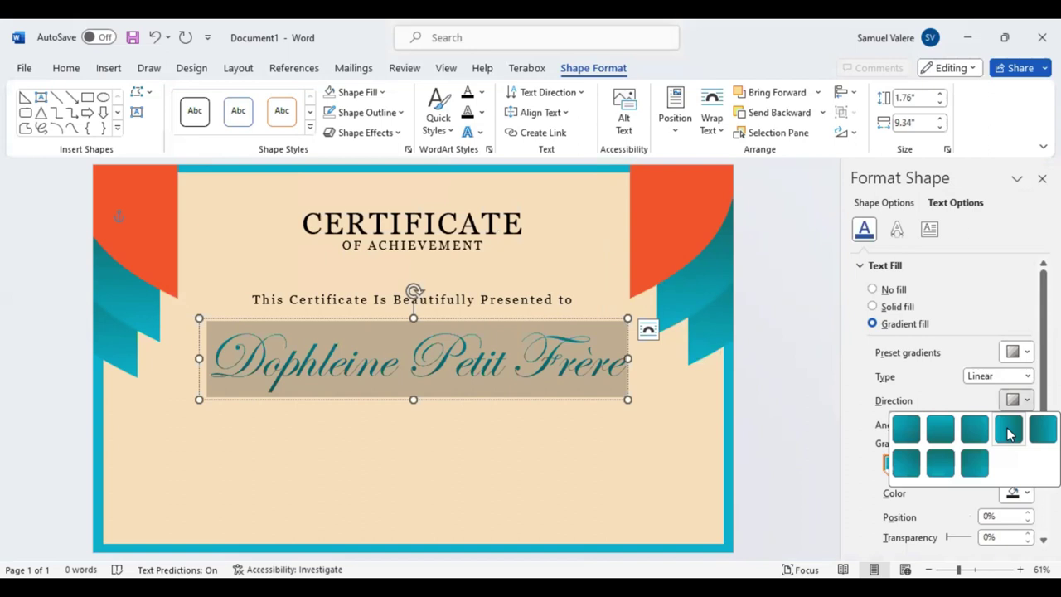
{"action": "left_click", "coordinate": [909, 467]}
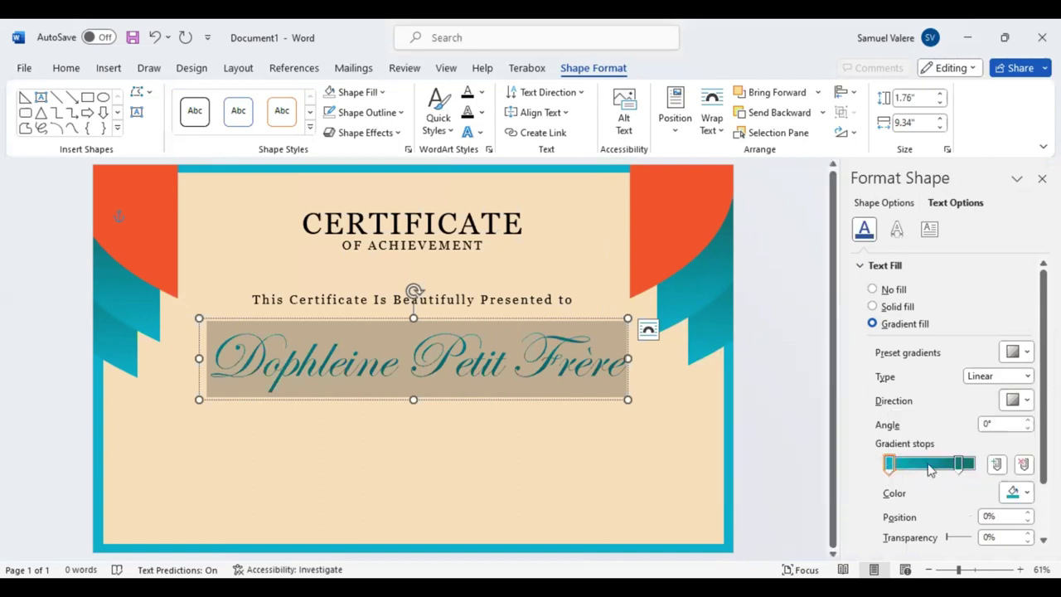
{"action": "left_click", "coordinate": [930, 466]}
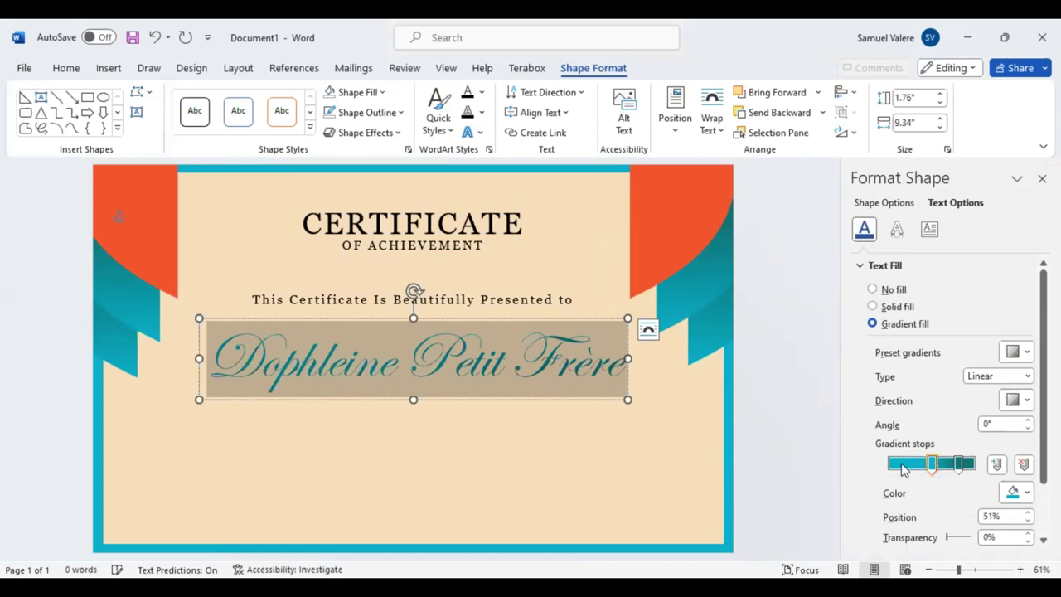
{"action": "left_click", "coordinate": [903, 466]}
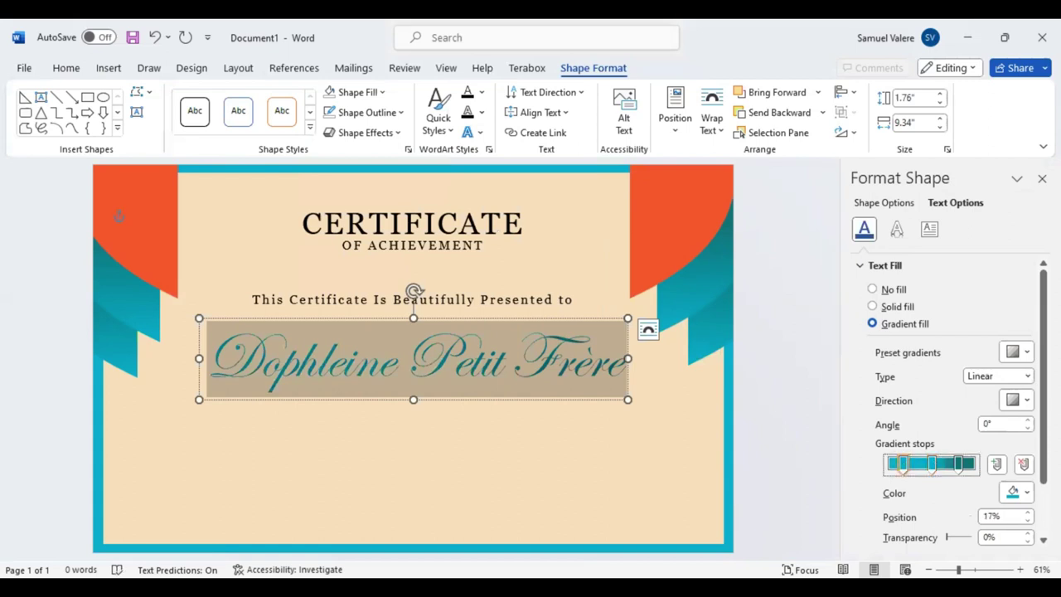
{"action": "left_click", "coordinate": [1028, 495]}
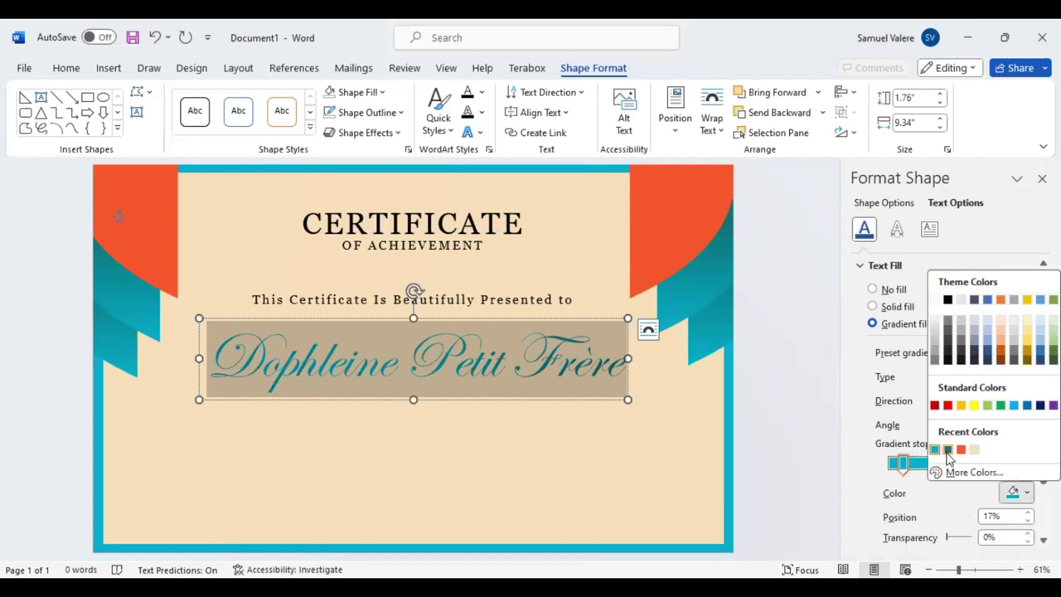
{"action": "left_click", "coordinate": [905, 466]}
Move the right gradient stop to 88% and the middle stop to 50%, then close Format Shape
{"action": "left_click", "coordinate": [961, 466]}
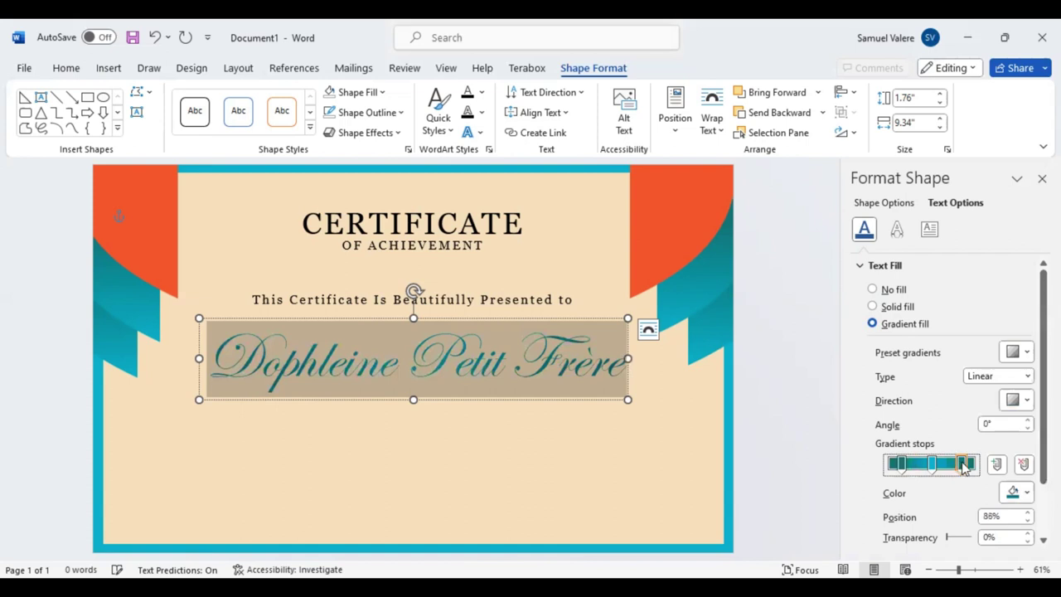
{"action": "left_click_drag", "start_coordinate": [959, 466], "coordinate": [964, 467]}
{"action": "left_click", "coordinate": [901, 467]}
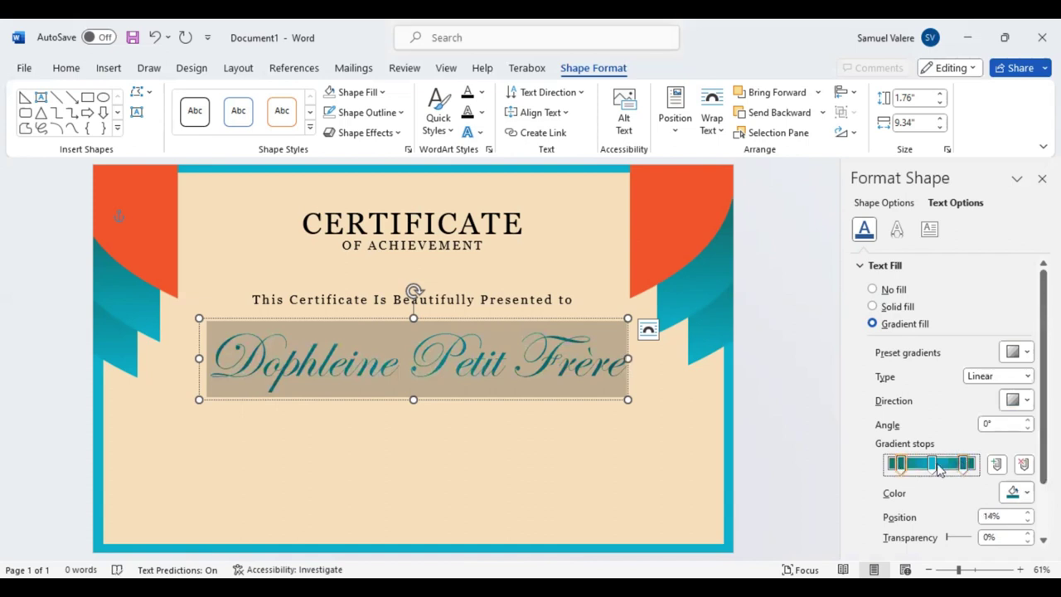
{"action": "left_click", "coordinate": [931, 467]}
{"action": "left_click_drag", "start_coordinate": [931, 467], "coordinate": [930, 466]}
{"action": "left_click", "coordinate": [1028, 513]}
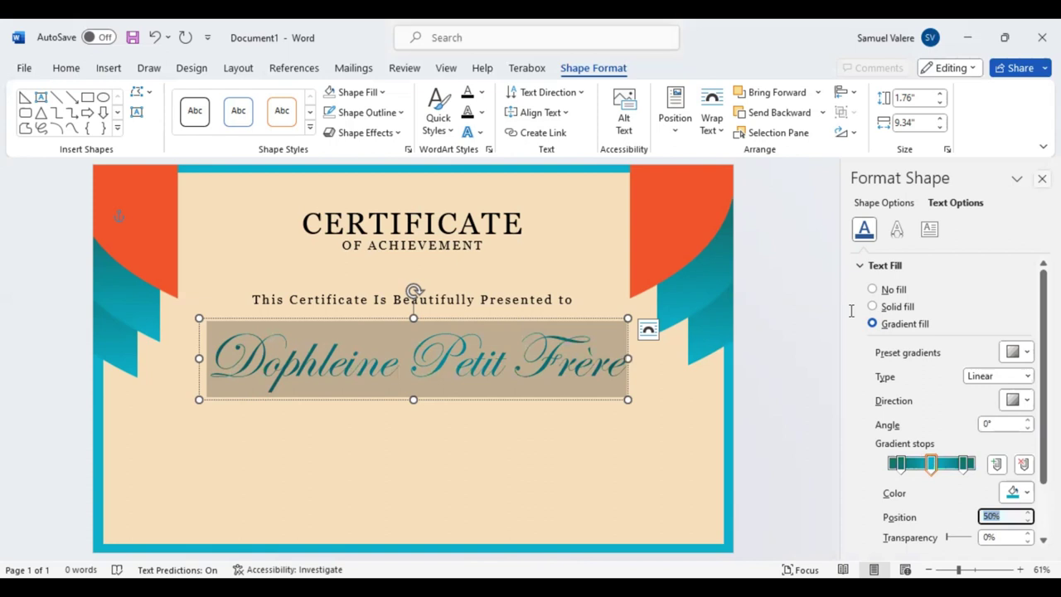
{"action": "left_click", "coordinate": [349, 271]}
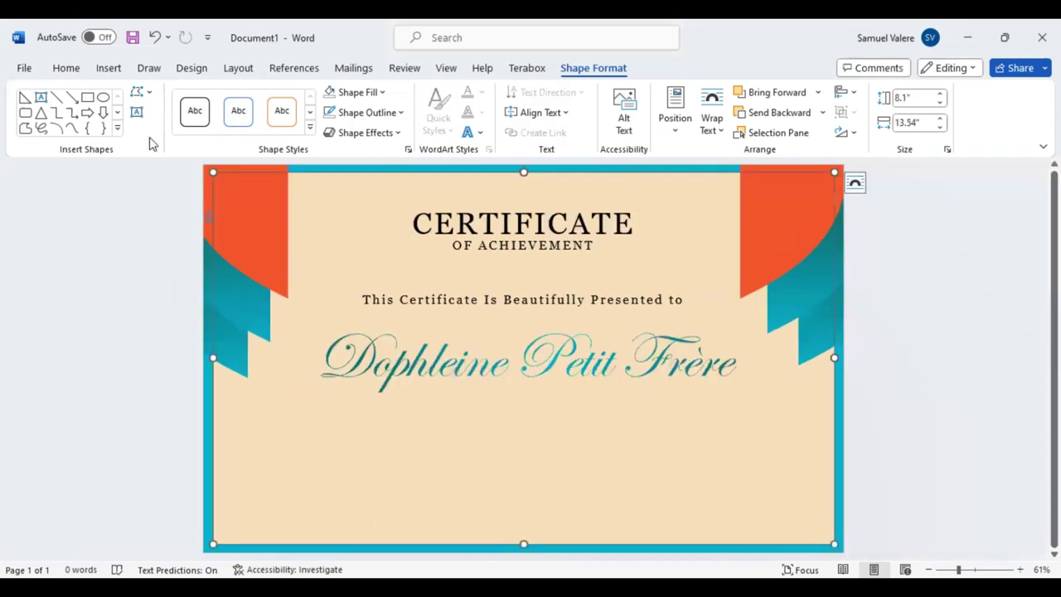
Draw a text box below the name and paste the certificate description into it
{"action": "left_click", "coordinate": [138, 112]}
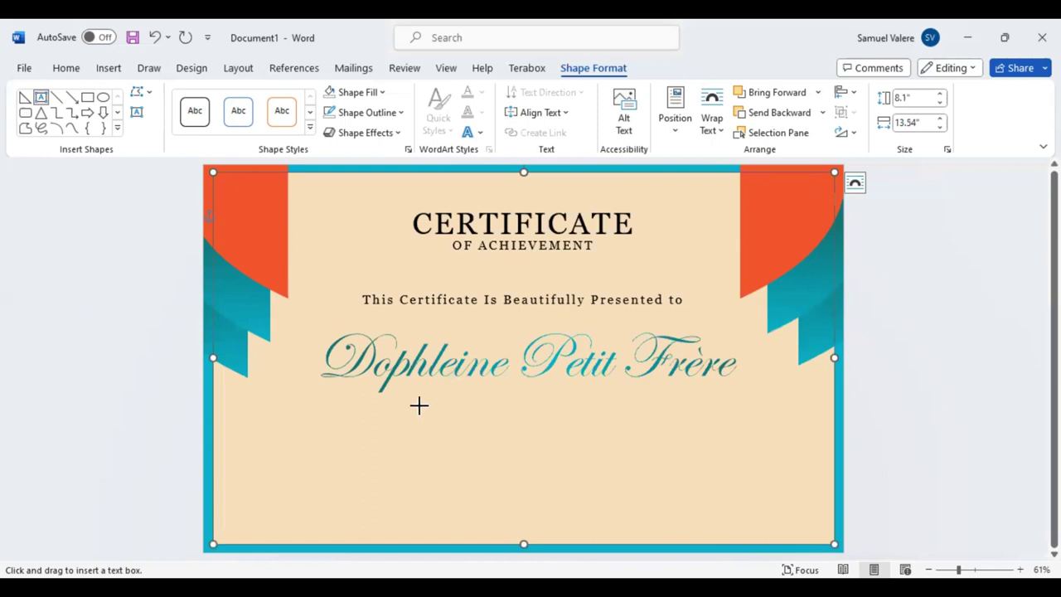
{"action": "left_click_drag", "start_coordinate": [416, 395], "coordinate": [548, 429]}
{"action": "left_click_drag", "start_coordinate": [642, 484], "coordinate": [643, 484]}
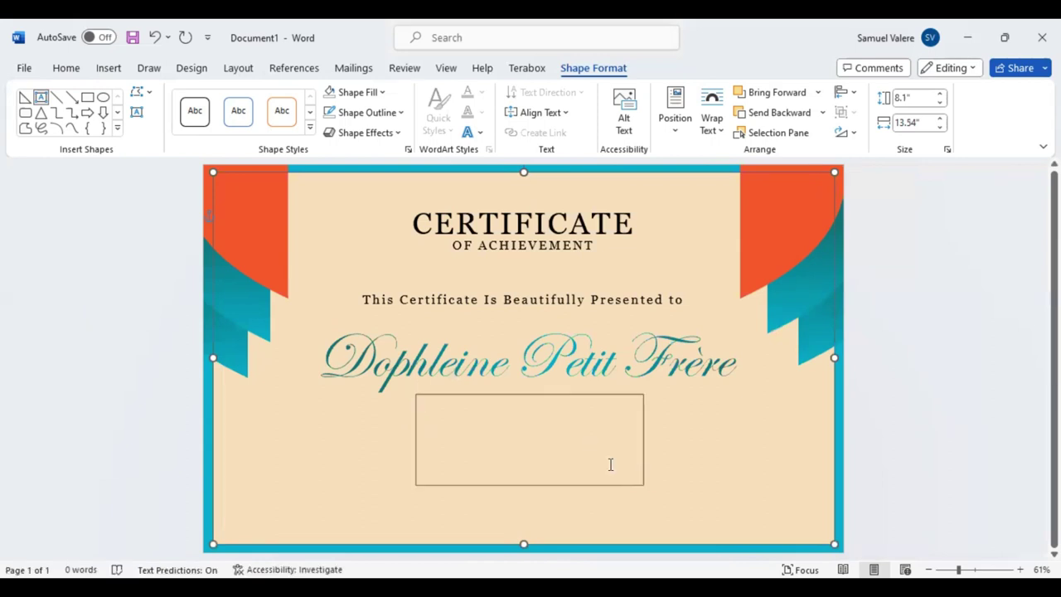
{"action": "type", "text": "This certificate stands as a testament to your remarkable dedication and outstanding achievements. Your tireless efforts, coupled with your unique perspective, have not only propelled our project forward but have also enriched the lives of those you've touched. Your commitment is truly commendable."}
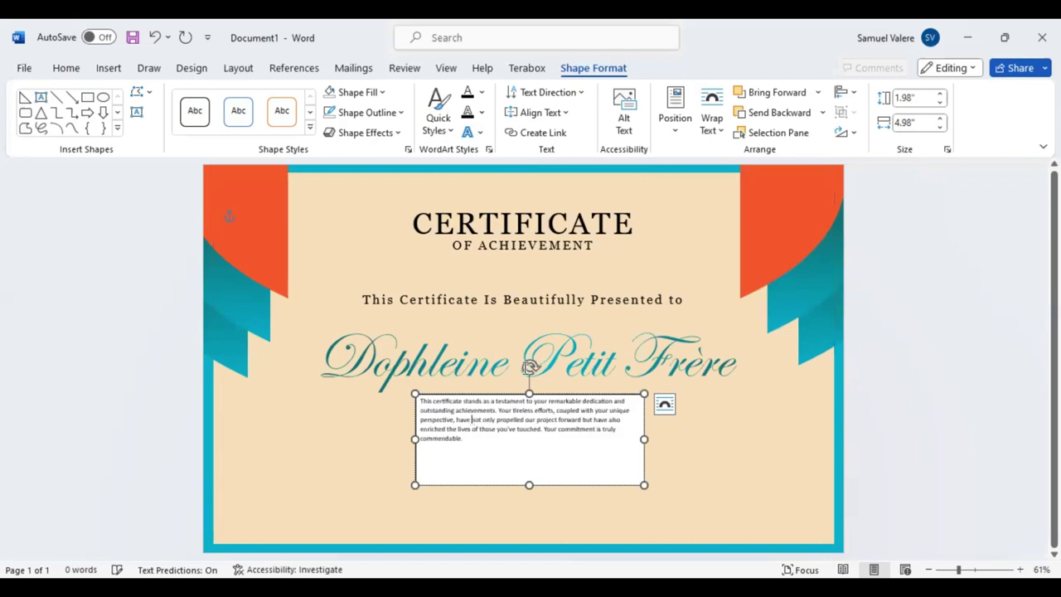
Format the description text as centred Georgia at 16 pt
{"action": "key", "text": "ctrl+a"}
{"action": "left_click", "coordinate": [520, 368]}
{"action": "type", "text": "Georgia"}
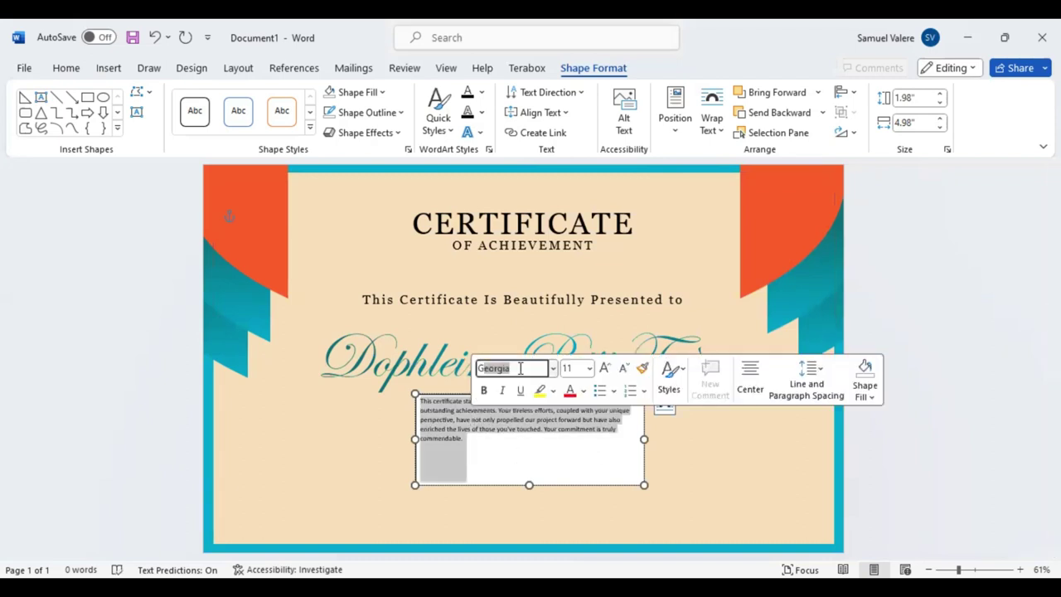
{"action": "key", "text": "Return"}
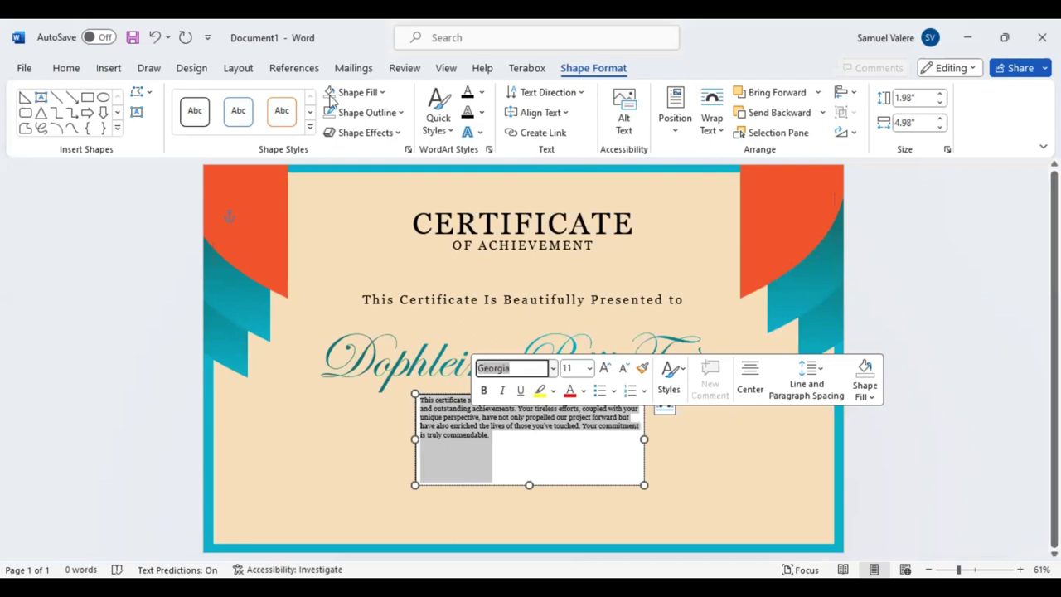
{"action": "left_click", "coordinate": [65, 68]}
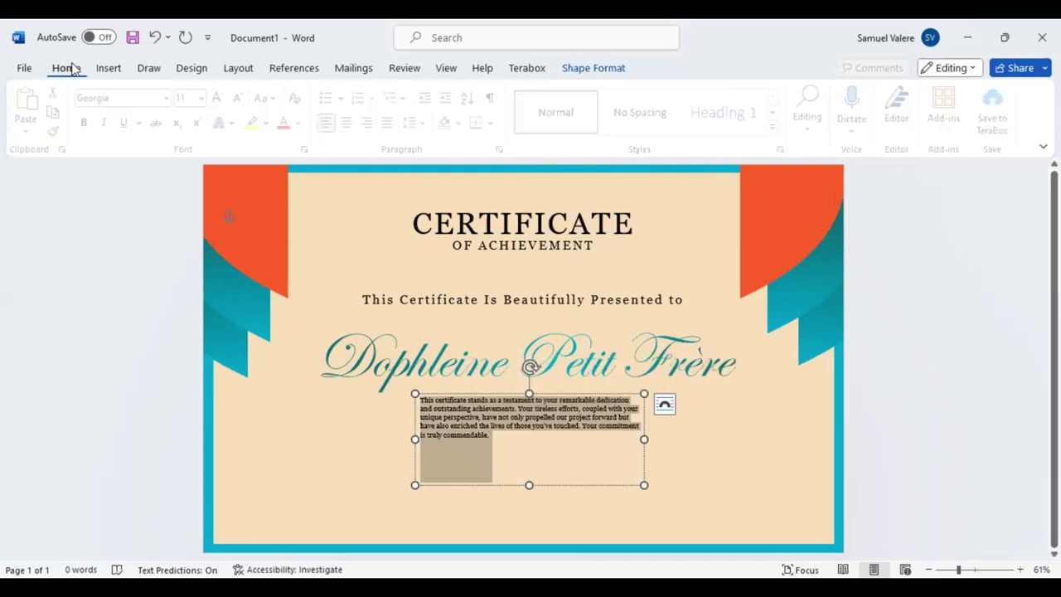
{"action": "left_click", "coordinate": [352, 123]}
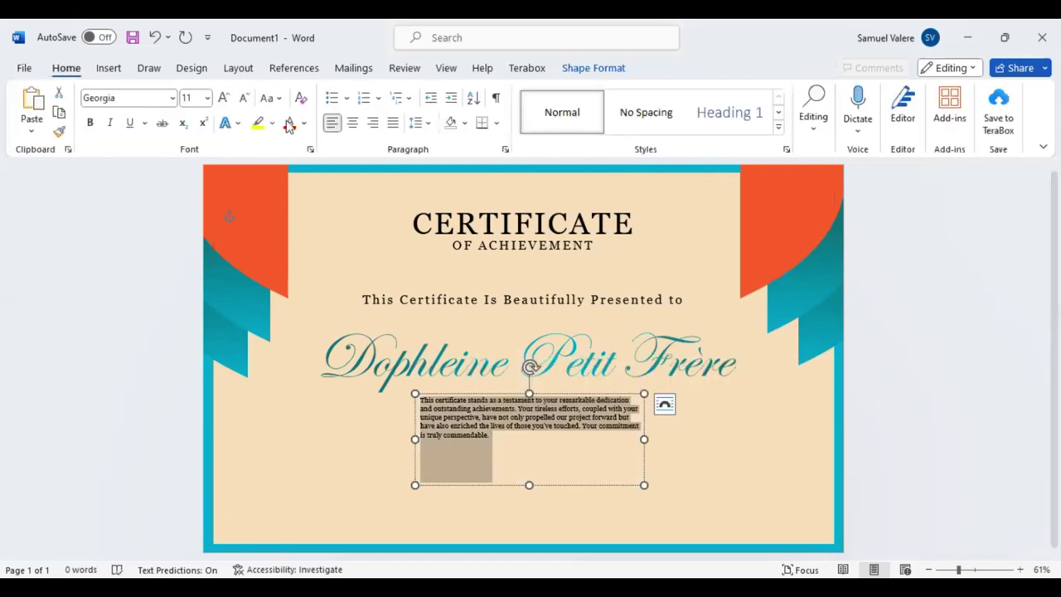
{"action": "left_click", "coordinate": [222, 98]}
{"action": "left_click", "coordinate": [222, 98]}
{"action": "left_click", "coordinate": [222, 98]}
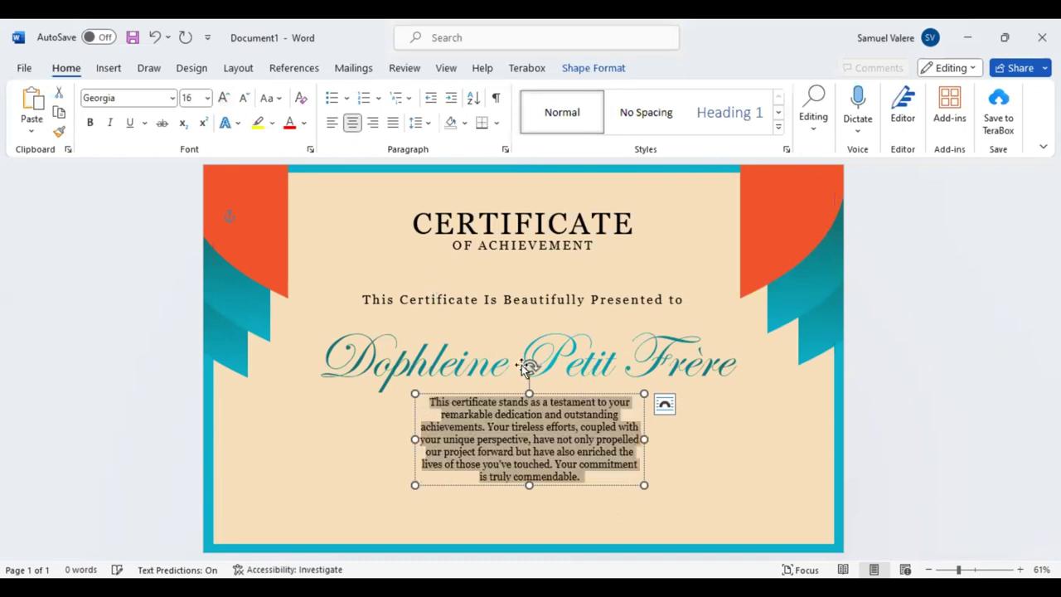
Widen the description box and centre it on the page using the green guide
{"action": "left_click_drag", "start_coordinate": [646, 440], "coordinate": [738, 440]}
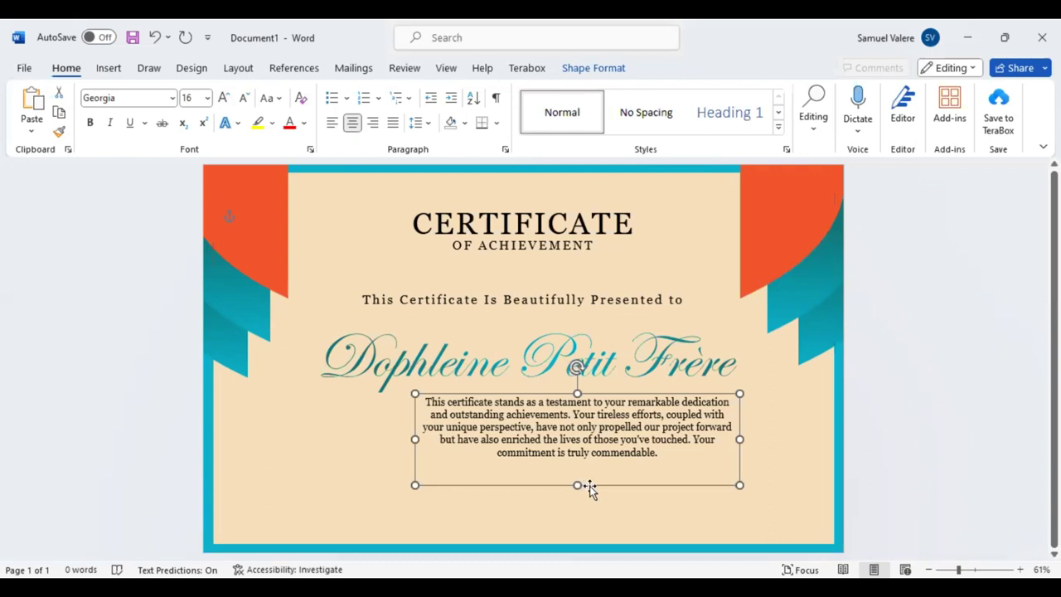
{"action": "left_click_drag", "start_coordinate": [557, 484], "coordinate": [525, 481]}
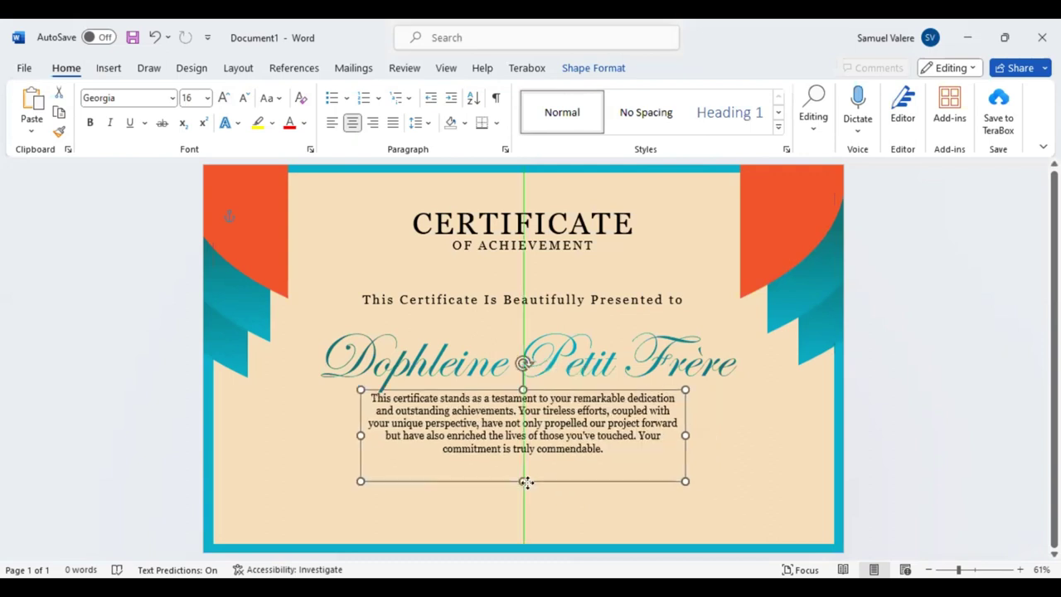
{"action": "left_click_drag", "start_coordinate": [685, 435], "coordinate": [700, 435]}
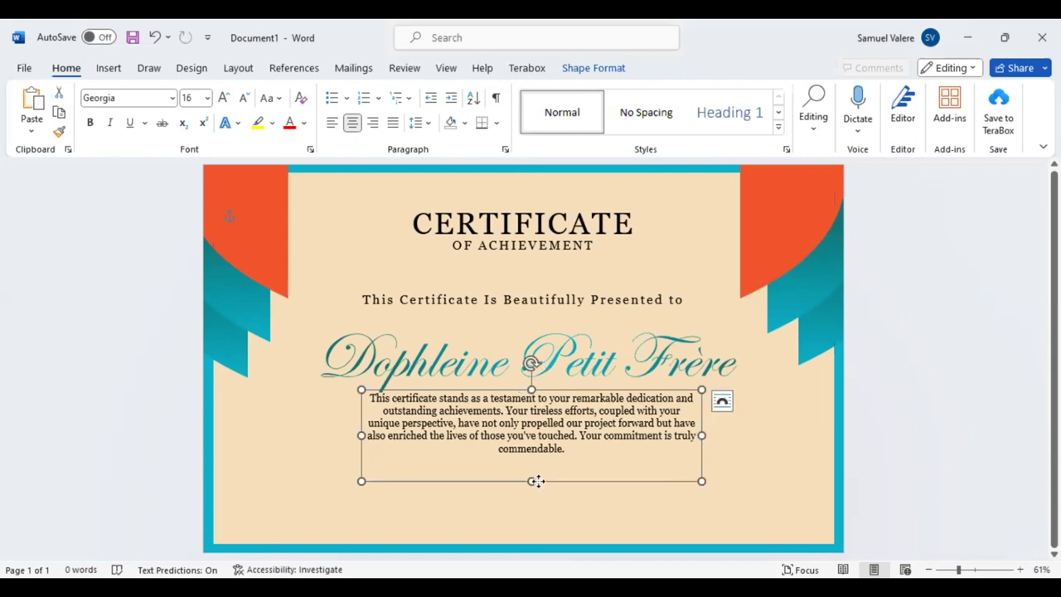
{"action": "mouse_move", "coordinate": [535, 481]}
{"action": "left_mouse_down"}
{"action": "mouse_move", "coordinate": [523, 481]}
{"action": "mouse_move", "coordinate": [528, 462]}
{"action": "left_mouse_up"}
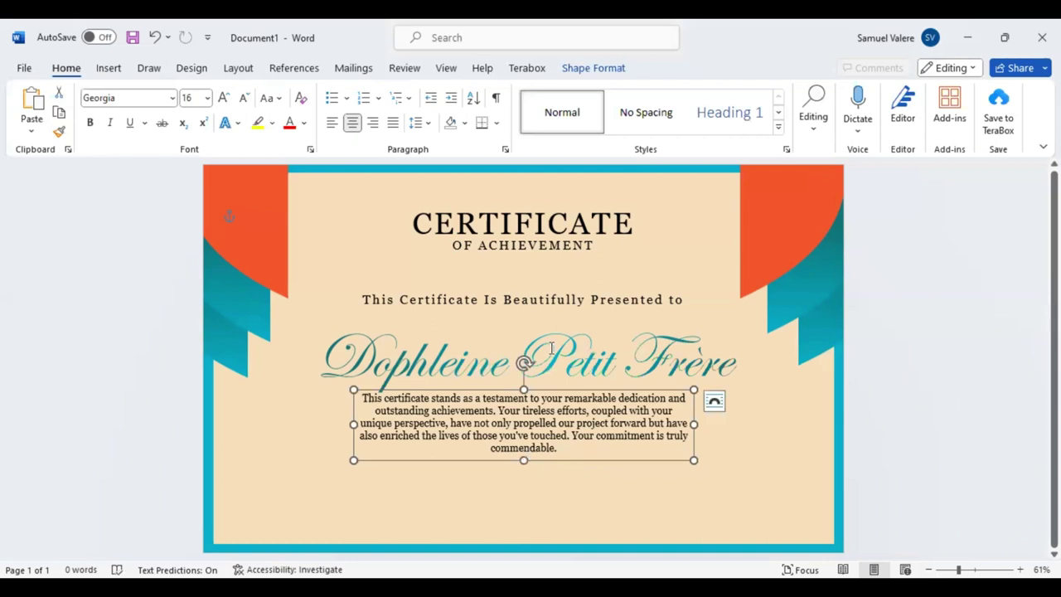
Move the 'Presented to' line, recipient name and description boxes up, keeping them centred
{"action": "left_click", "coordinate": [544, 290]}
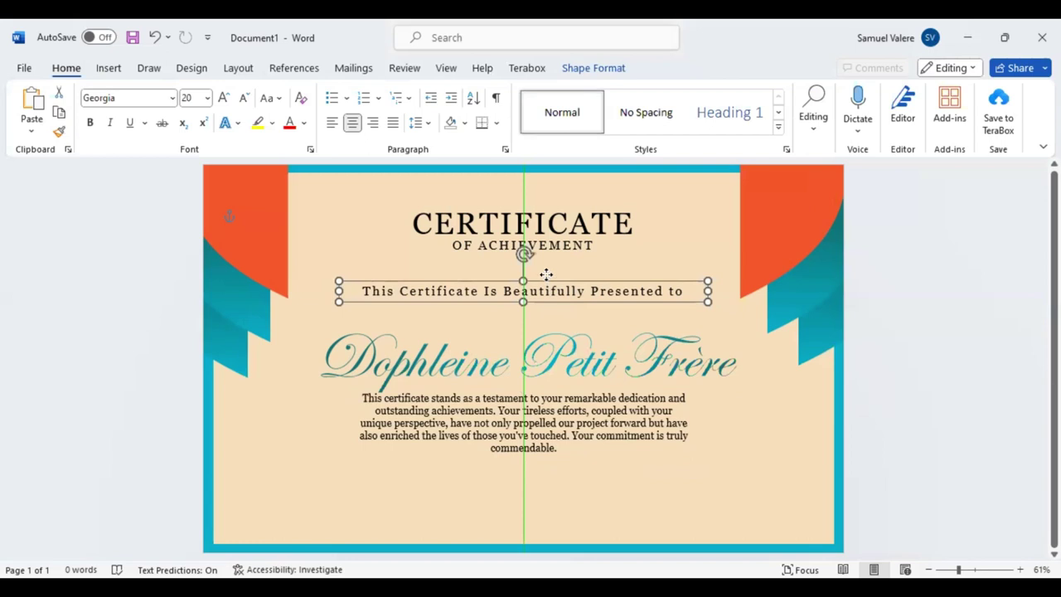
{"action": "left_click_drag", "start_coordinate": [546, 286], "coordinate": [545, 270]}
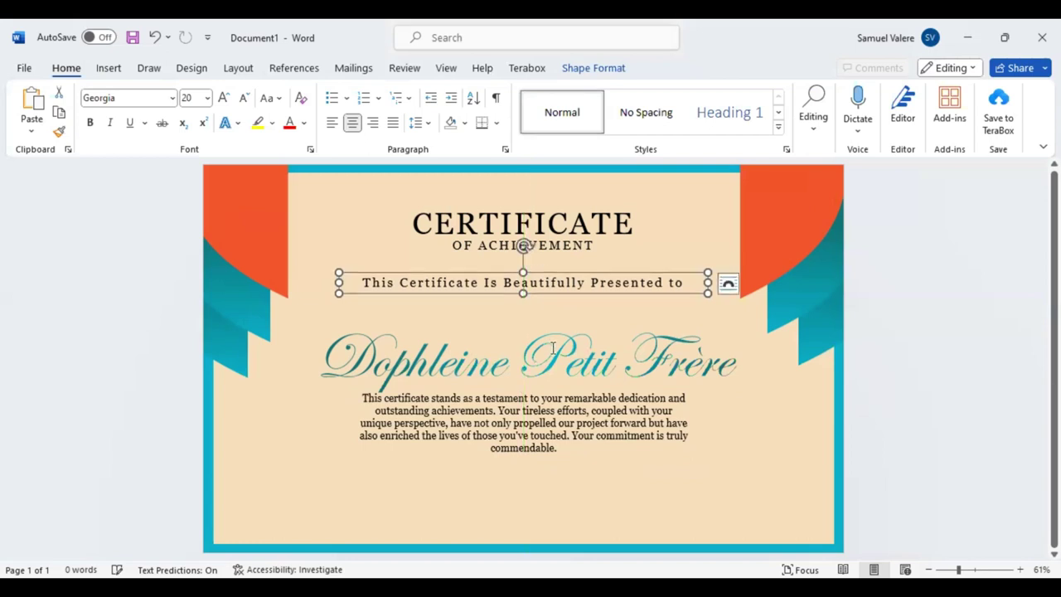
{"action": "left_click_drag", "start_coordinate": [555, 320], "coordinate": [558, 292]}
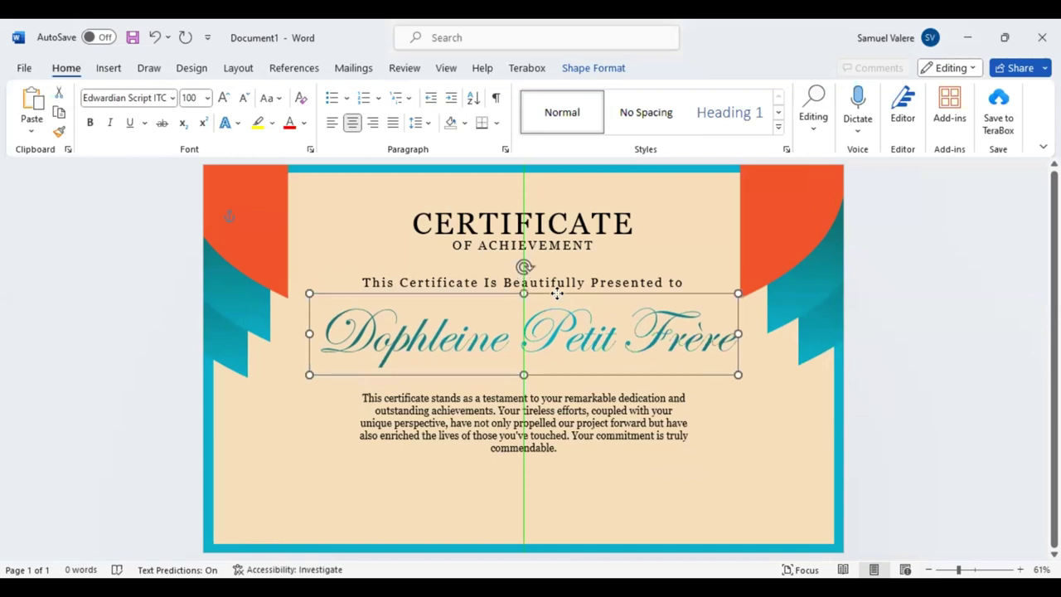
{"action": "left_click", "coordinate": [560, 396]}
{"action": "mouse_move", "coordinate": [560, 387]}
{"action": "left_mouse_down"}
{"action": "mouse_move", "coordinate": [563, 372]}
{"action": "mouse_move", "coordinate": [550, 373]}
{"action": "left_mouse_up"}
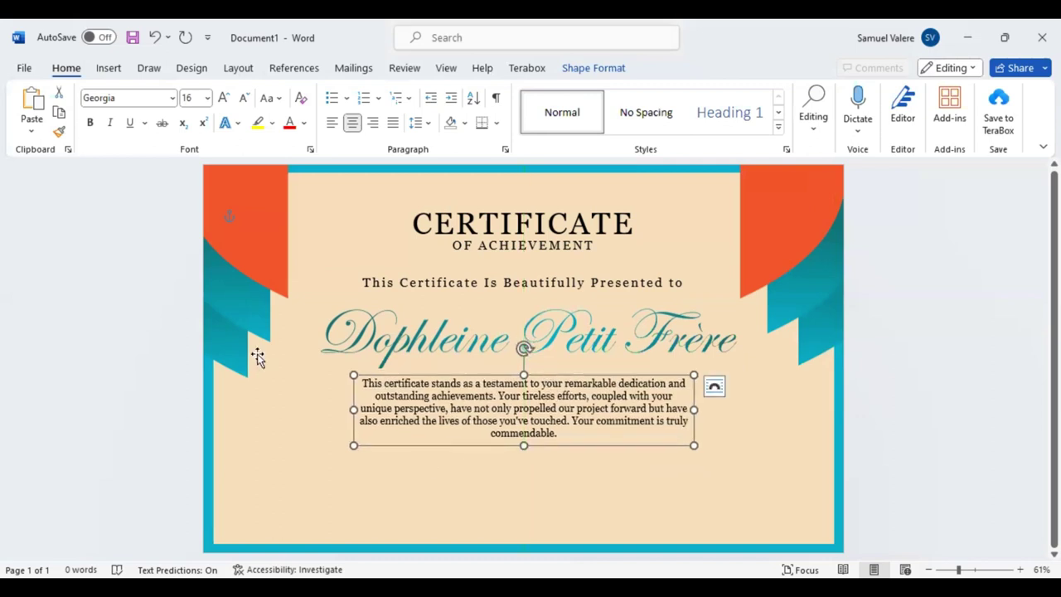
{"action": "left_click", "coordinate": [110, 70]}
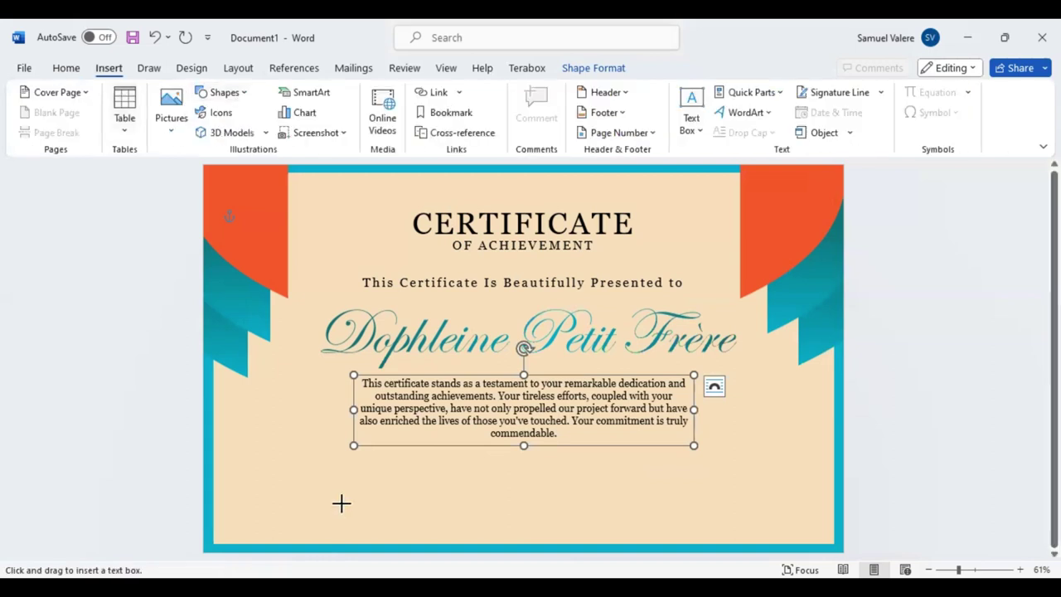
Draw a small text box at the bottom-left and type 'Signature' in it
{"action": "left_click_drag", "start_coordinate": [334, 505], "coordinate": [397, 527]}
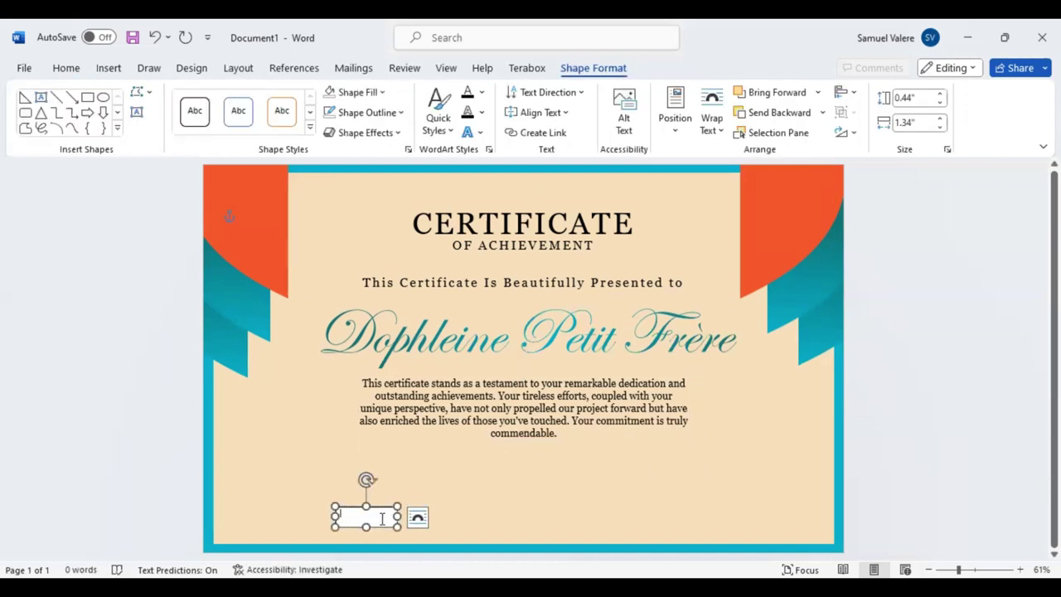
{"action": "type", "text": "Dat"}
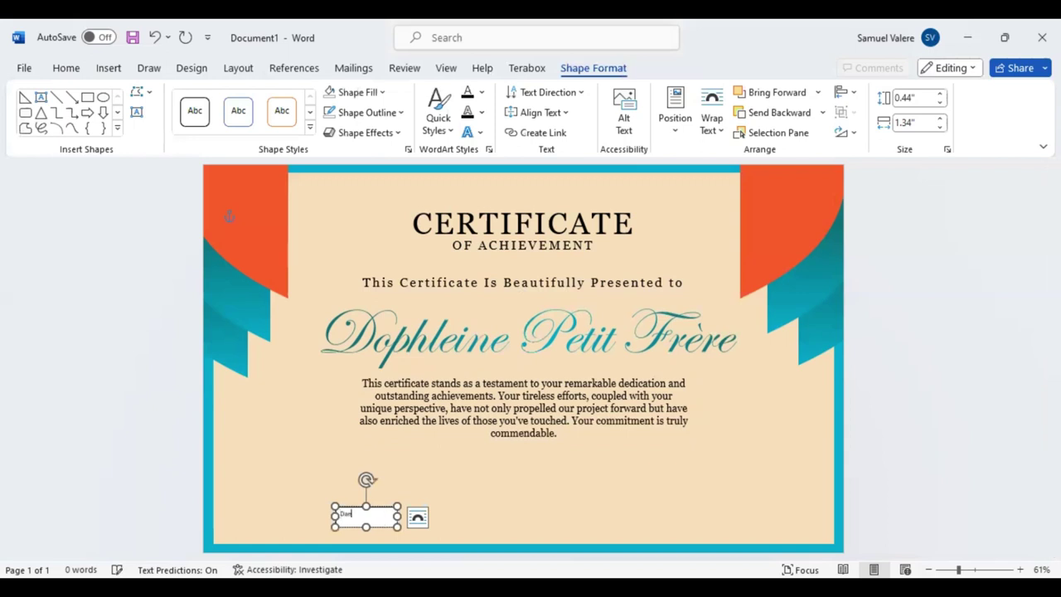
{"action": "key", "text": "BackSpace"}
{"action": "key", "text": "BackSpace"}
{"action": "type", "text": "Signatu"}
{"action": "type", "text": "re"}
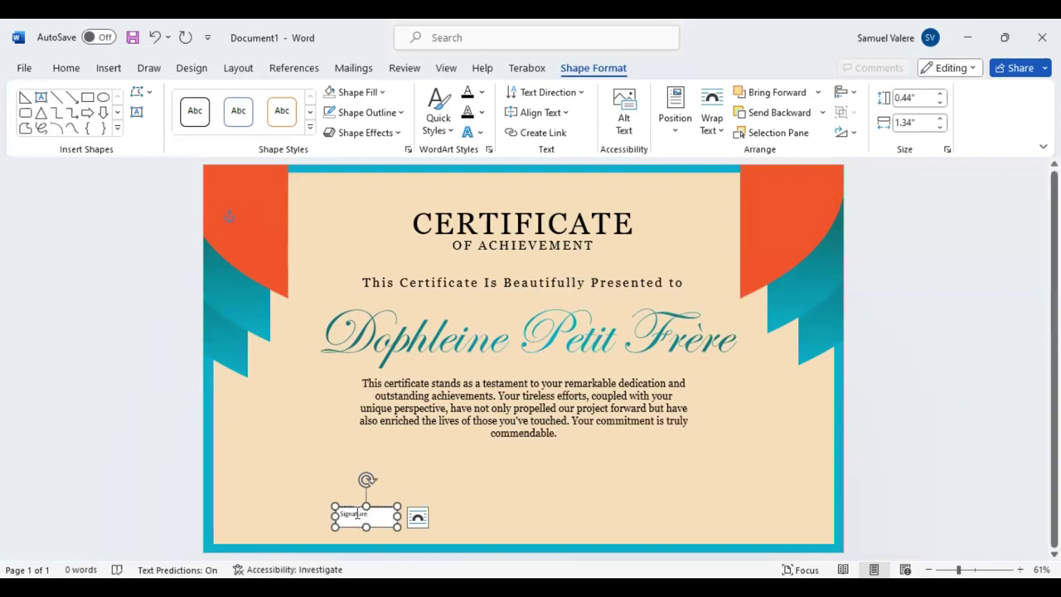
Make the label centred, Georgia 12 pt, all caps, position it, and duplicate it
{"action": "double_click", "coordinate": [357, 513]}
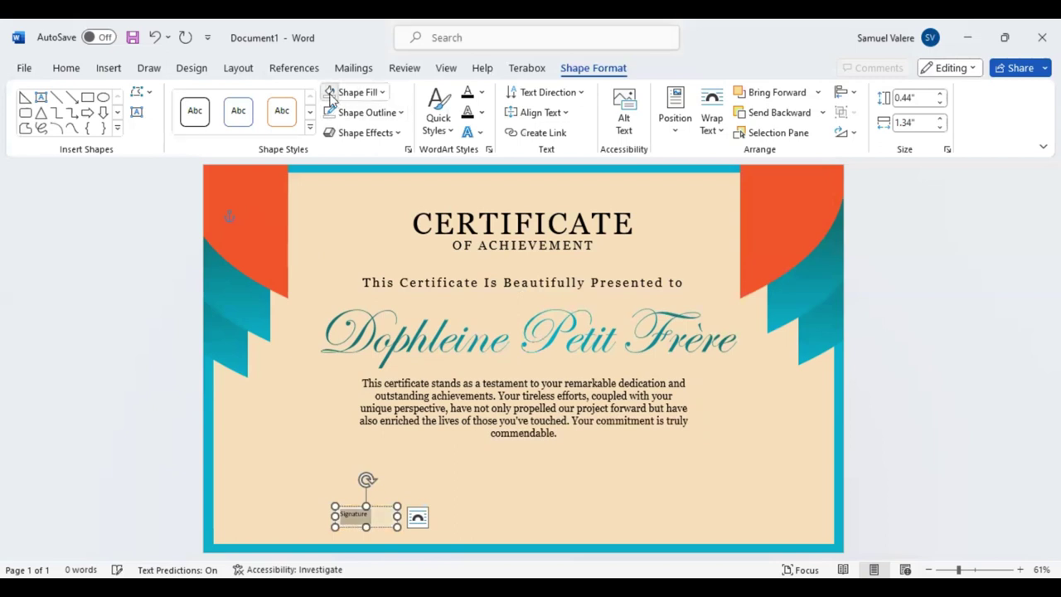
{"action": "left_click", "coordinate": [68, 69]}
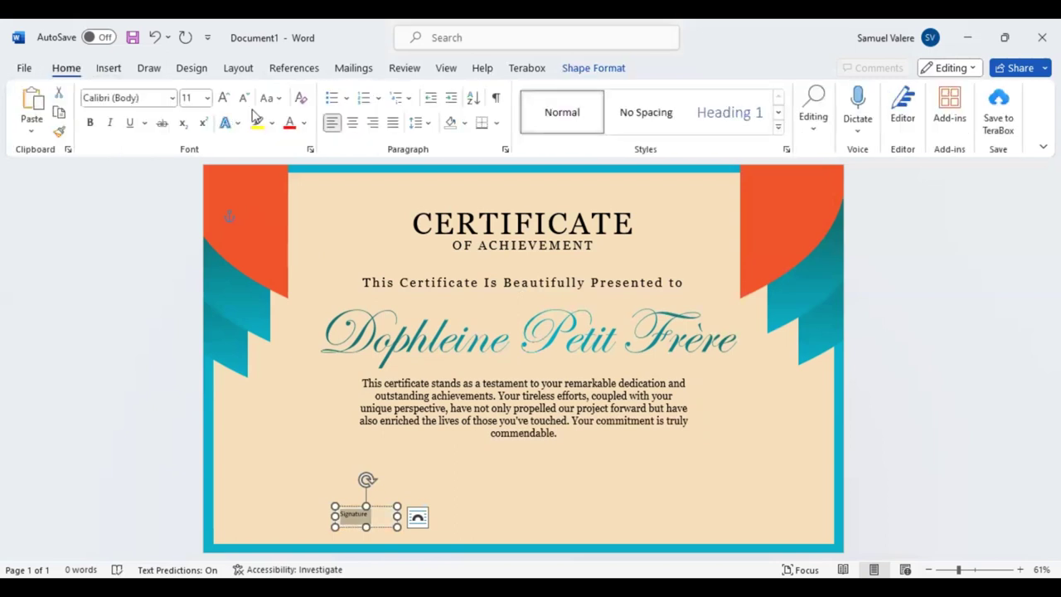
{"action": "left_click", "coordinate": [352, 123]}
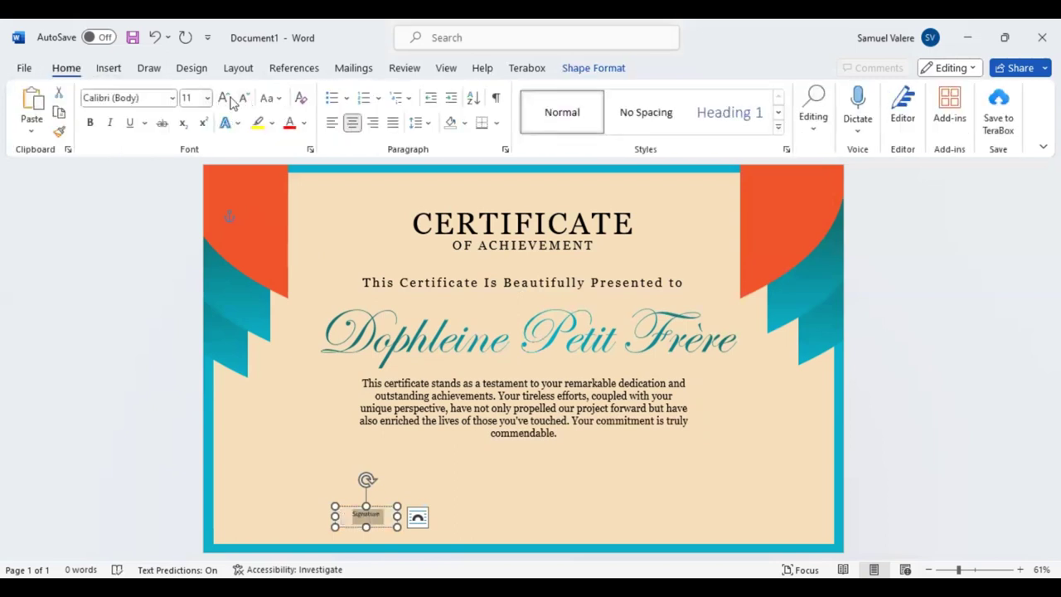
{"action": "left_click", "coordinate": [225, 98]}
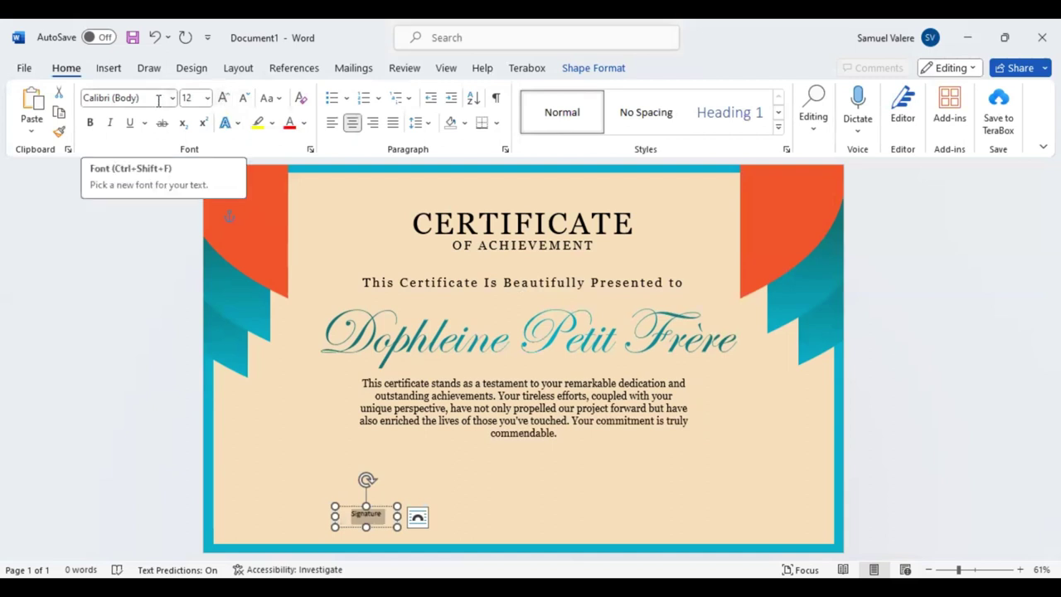
{"action": "left_click", "coordinate": [158, 101]}
{"action": "type", "text": "Georgia"}
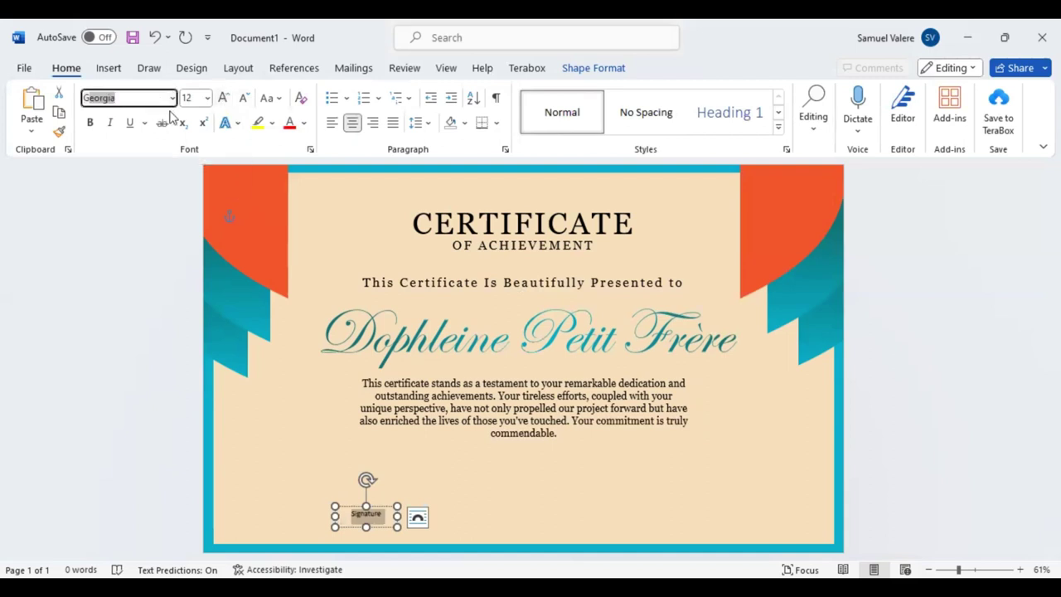
{"action": "key", "text": "Return"}
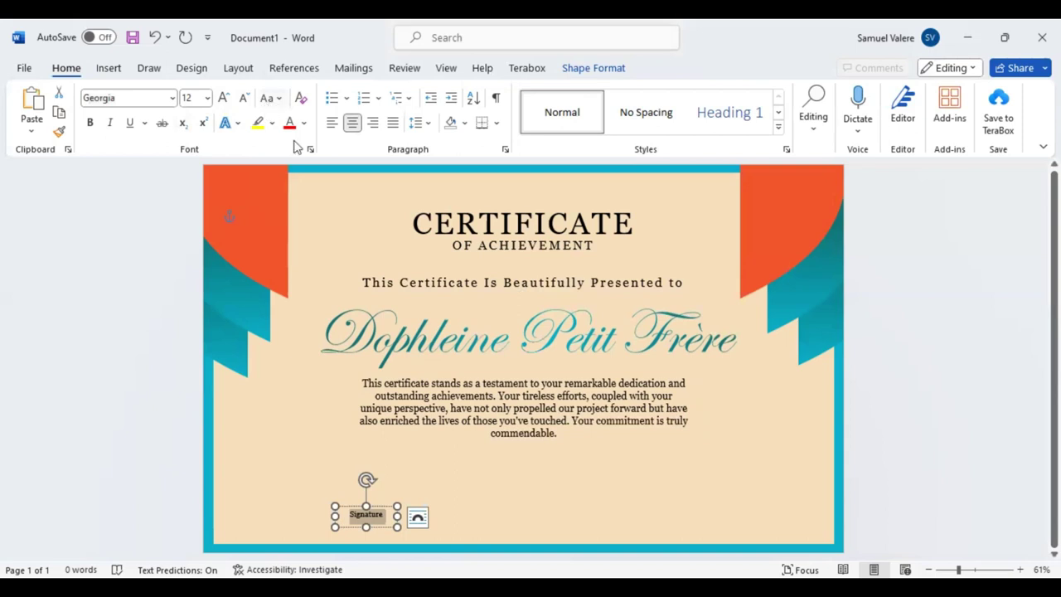
{"action": "key", "text": "shift+F3"}
{"action": "left_click_drag", "start_coordinate": [367, 522], "coordinate": [367, 522]}
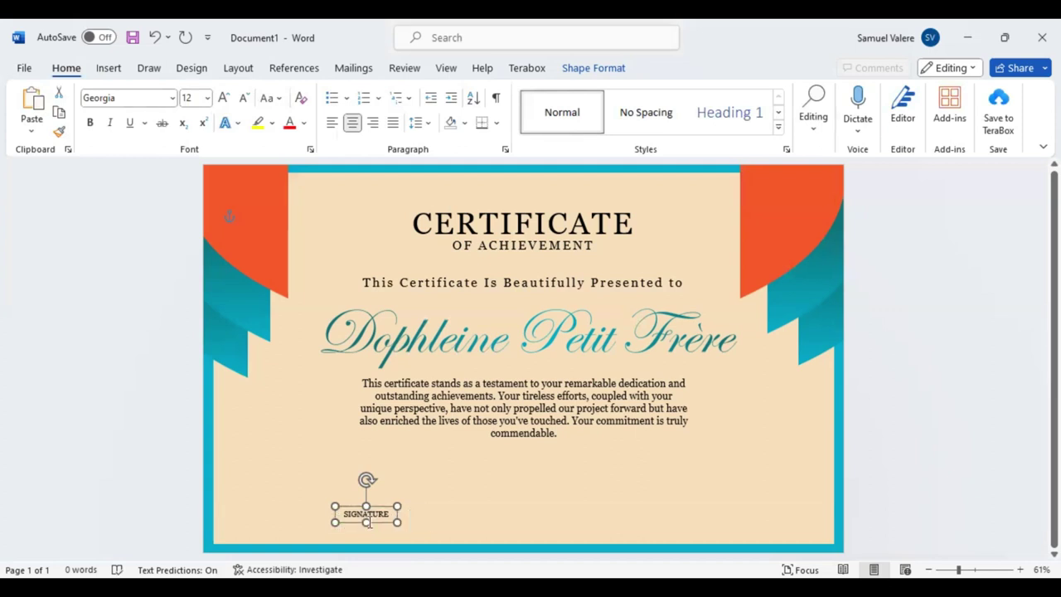
{"action": "key", "text": "ctrl+v"}
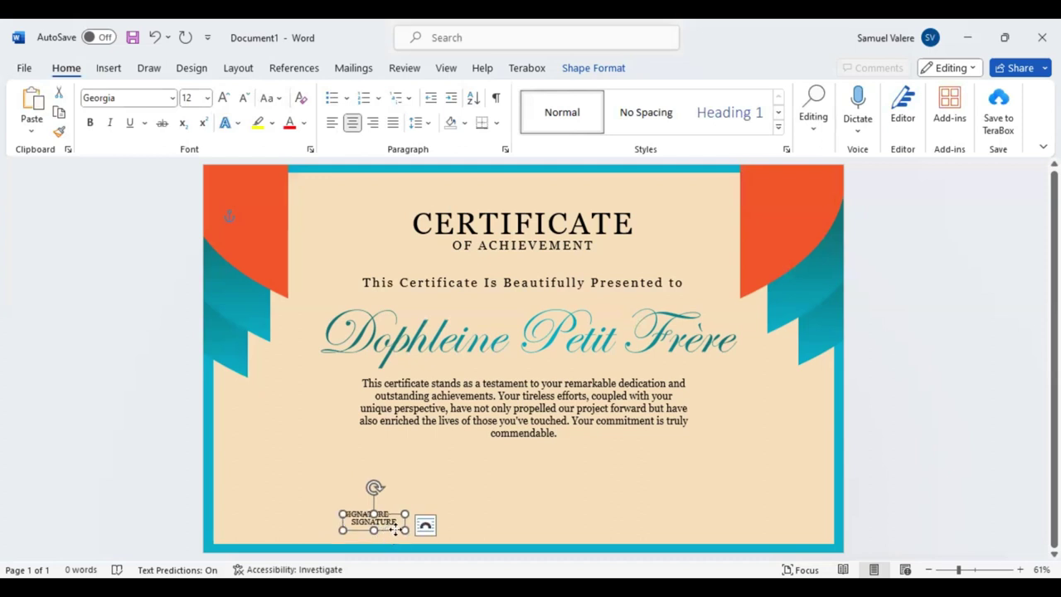
Move the SIGNATURE copy to the bottom-right, then shift both labels slightly left together
{"action": "mouse_move", "coordinate": [390, 524]}
{"action": "left_mouse_down"}
{"action": "mouse_move", "coordinate": [544, 522]}
{"action": "mouse_move", "coordinate": [710, 495]}
{"action": "mouse_move", "coordinate": [716, 528]}
{"action": "left_mouse_up"}
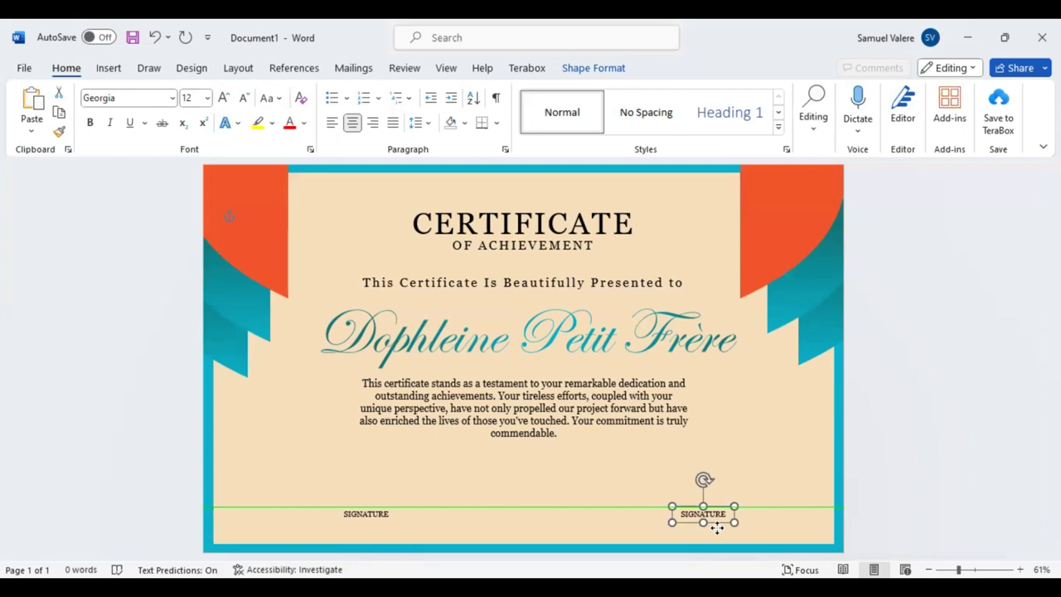
{"action": "left_click", "coordinate": [370, 514]}
{"action": "left_click_drag", "start_coordinate": [379, 520], "coordinate": [363, 523]}
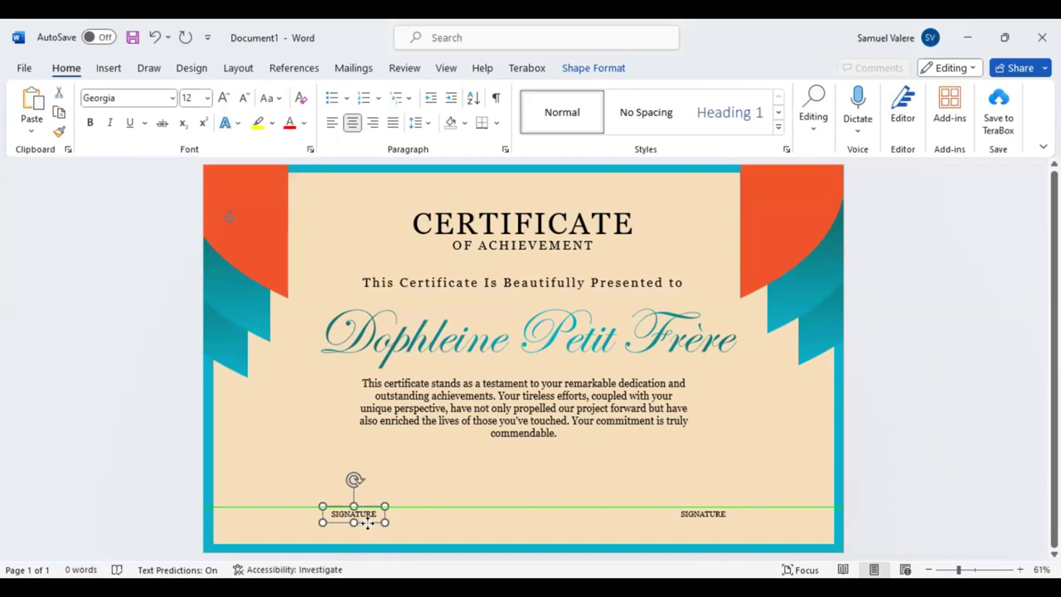
{"action": "left_click", "coordinate": [702, 515], "text": "shift"}
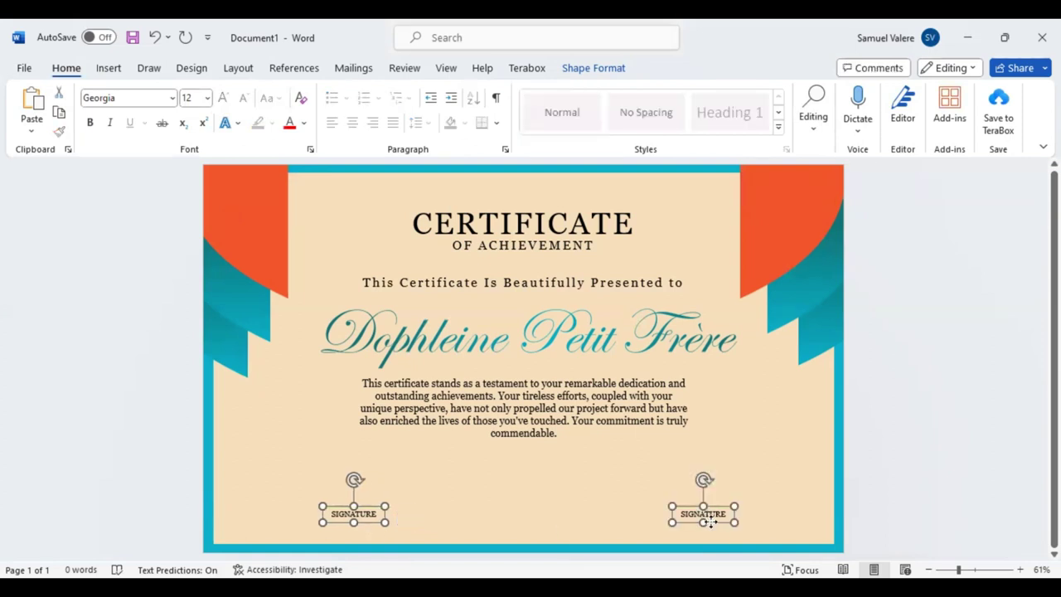
{"action": "left_click_drag", "start_coordinate": [710, 521], "coordinate": [705, 521]}
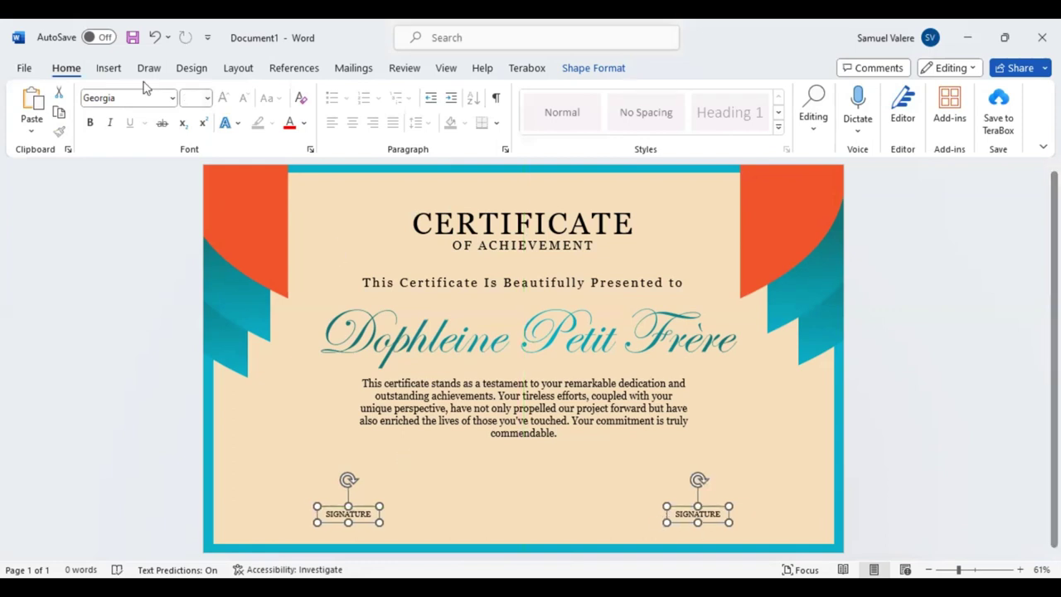
{"action": "left_click", "coordinate": [109, 68]}
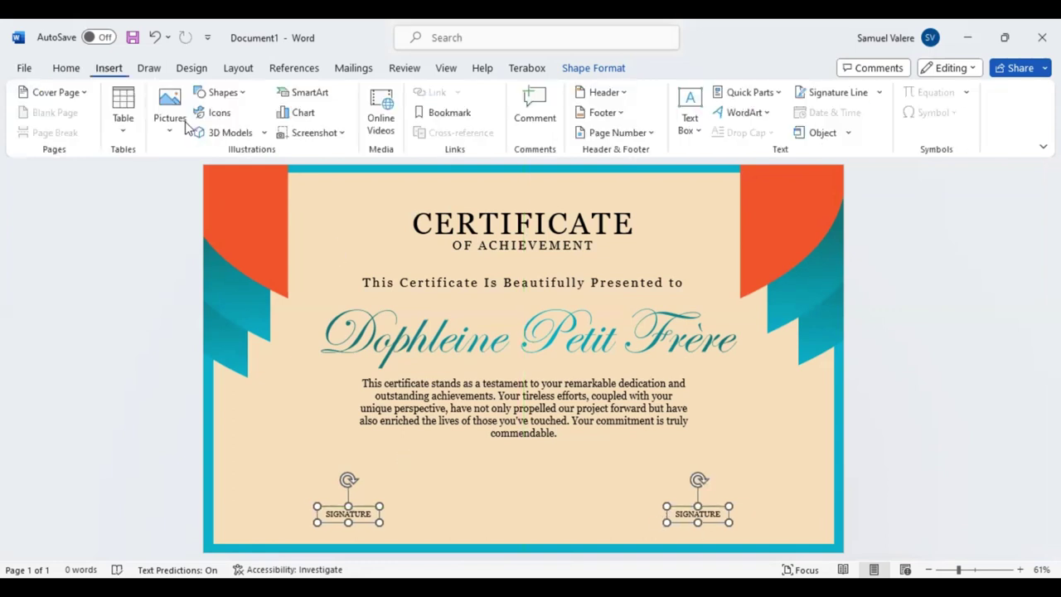
Draw a straight signature line above the left SIGNATURE label, nudging it down slightly
{"action": "left_click", "coordinate": [239, 94]}
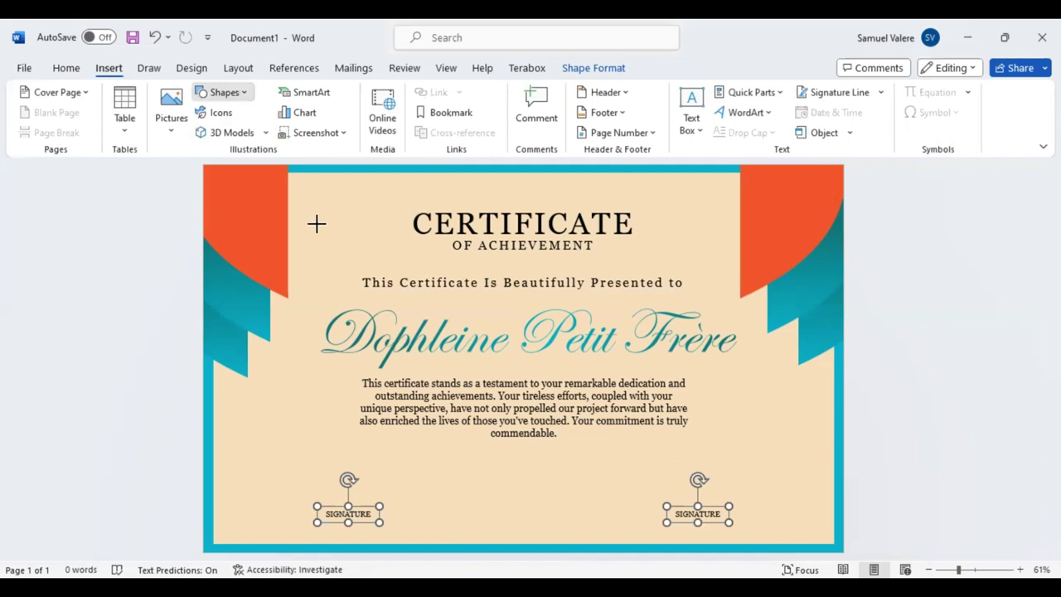
{"action": "left_click_drag", "start_coordinate": [297, 499], "coordinate": [398, 497]}
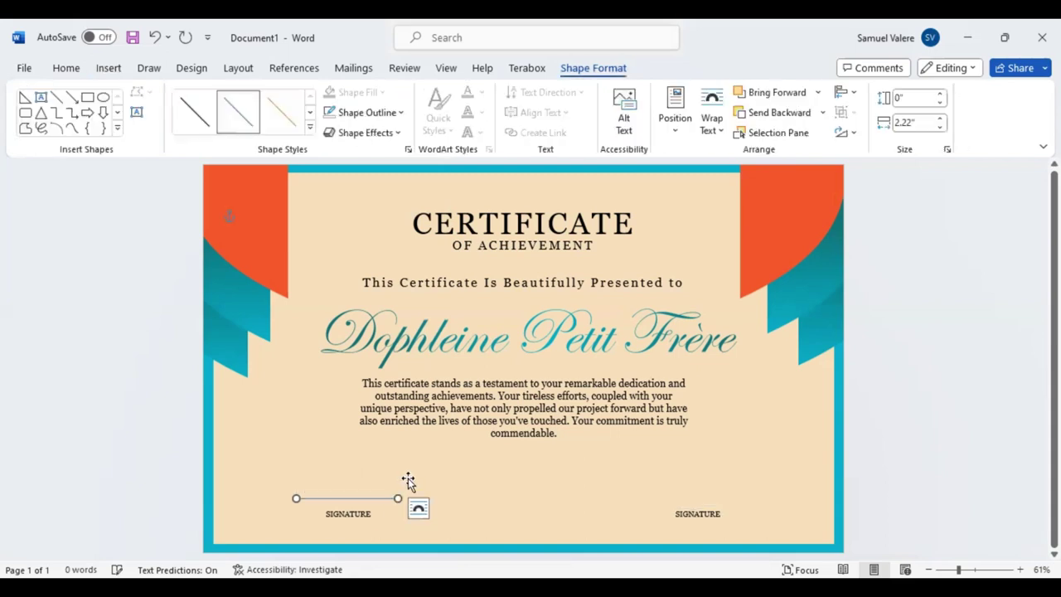
{"action": "key", "text": "Down"}
{"action": "key", "text": "Down"}
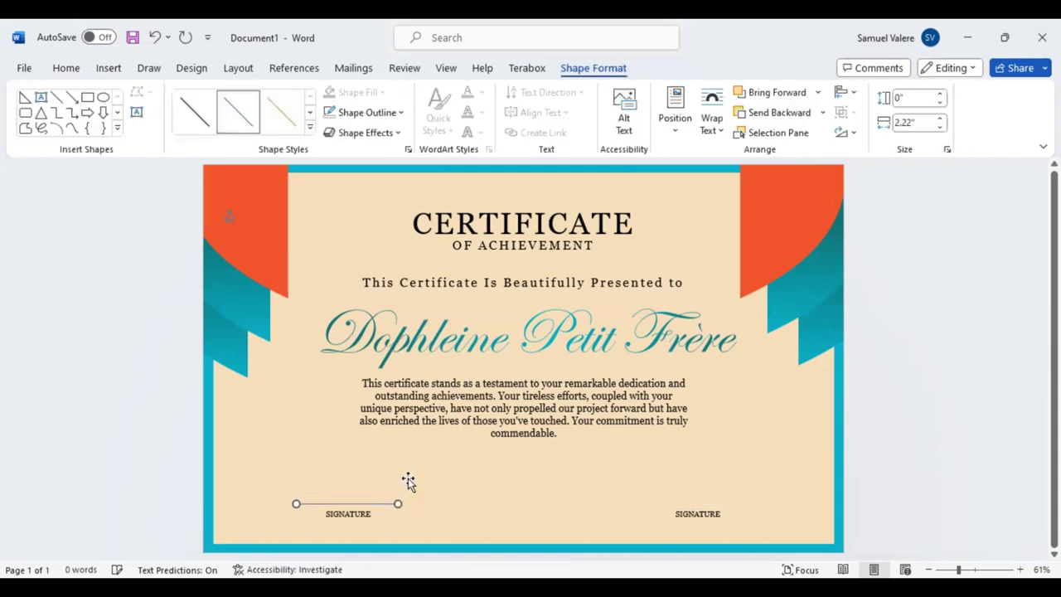
{"action": "key", "text": "Down"}
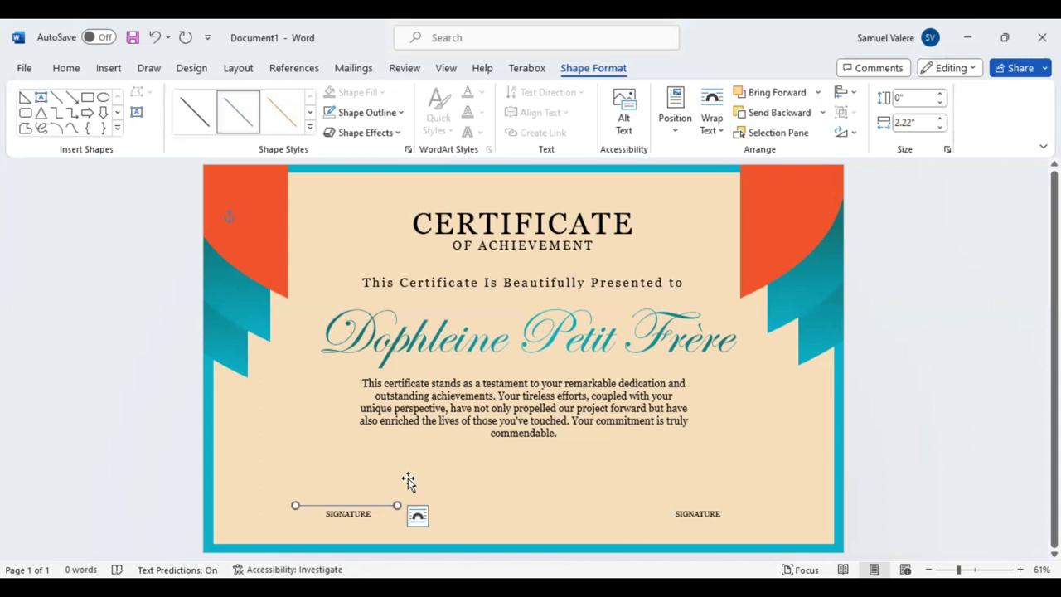
{"action": "left_click", "coordinate": [403, 114]}
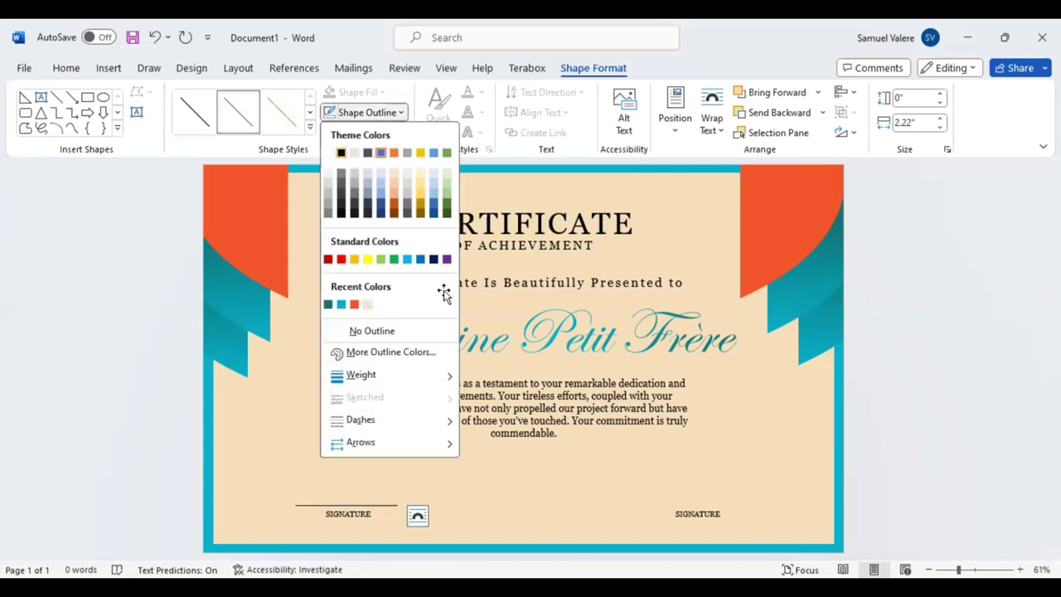
{"action": "key", "text": "Escape"}
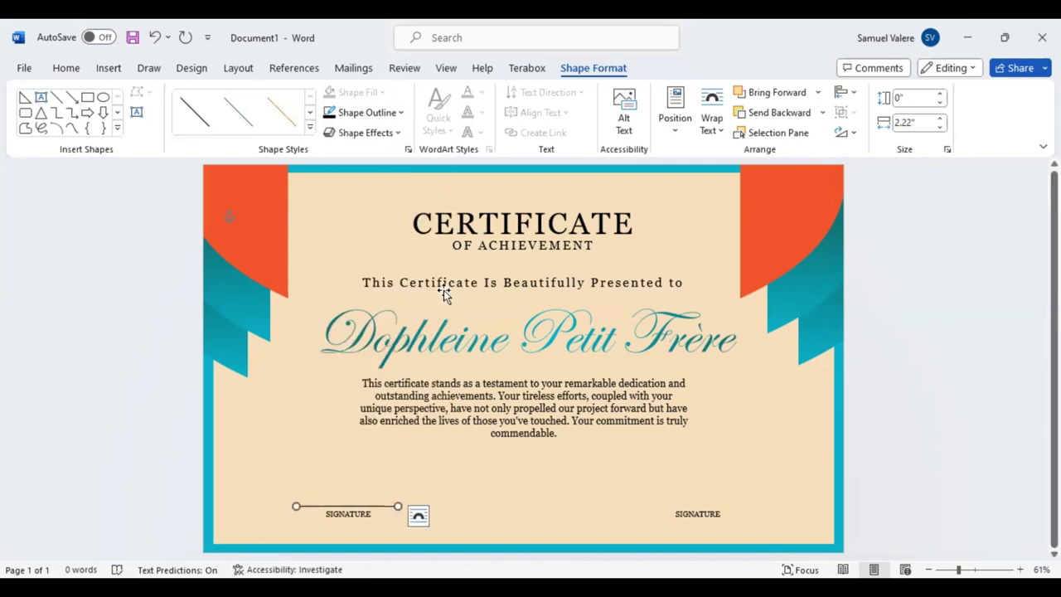
Nudge the signature line with arrow keys toward the right SIGNATURE label
{"action": "key", "text": "Down"}
{"action": "key", "text": "Right"}
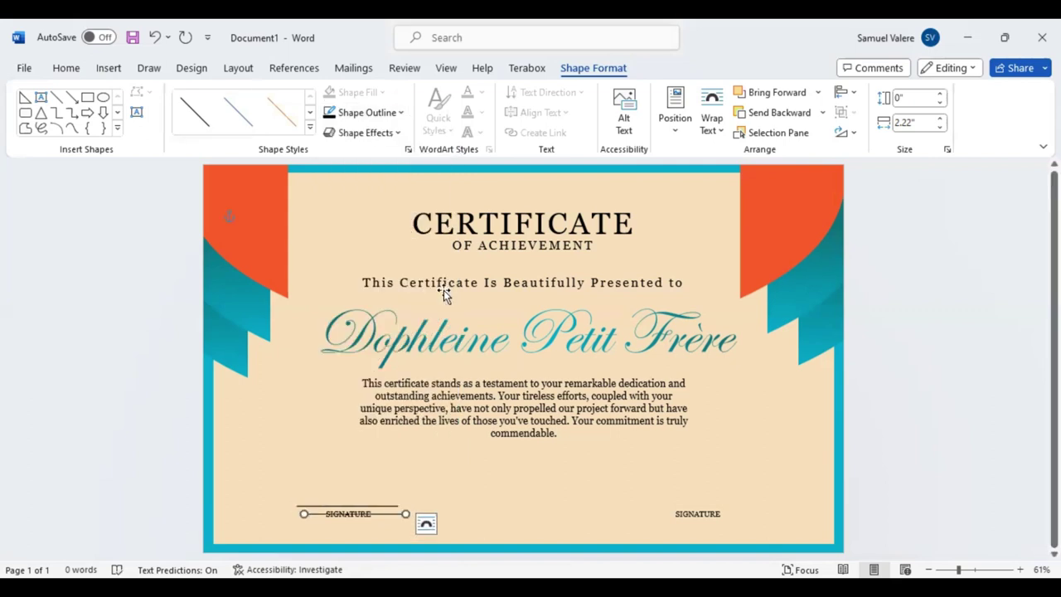
{"action": "key", "text": "Up"}
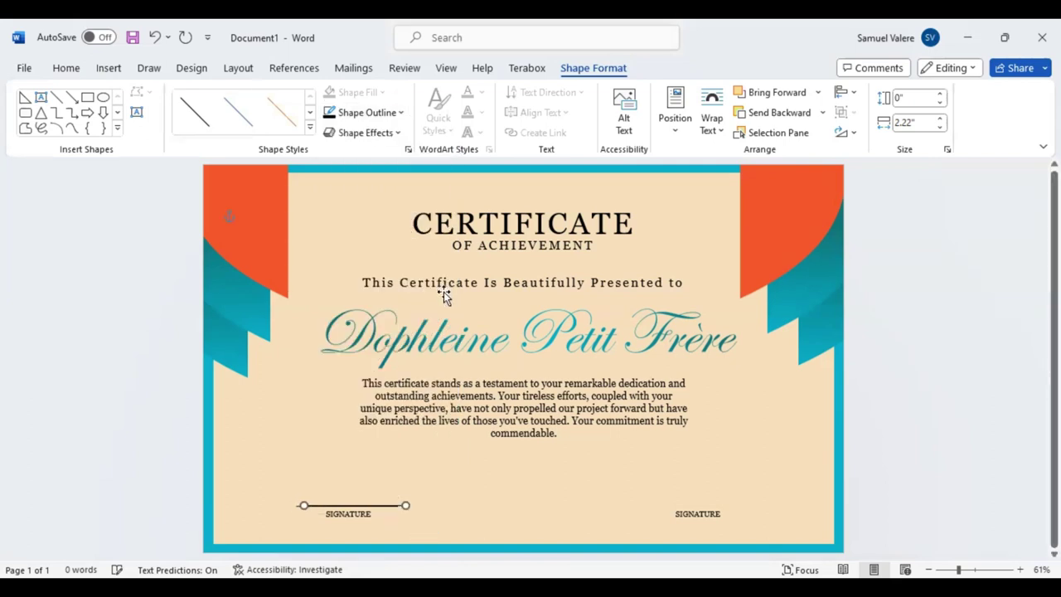
{"action": "key", "text": "Right"}
{"action": "key", "text": "Right"}
{"action": "key", "text": "Right"}
{"action": "key", "text": "Right"}
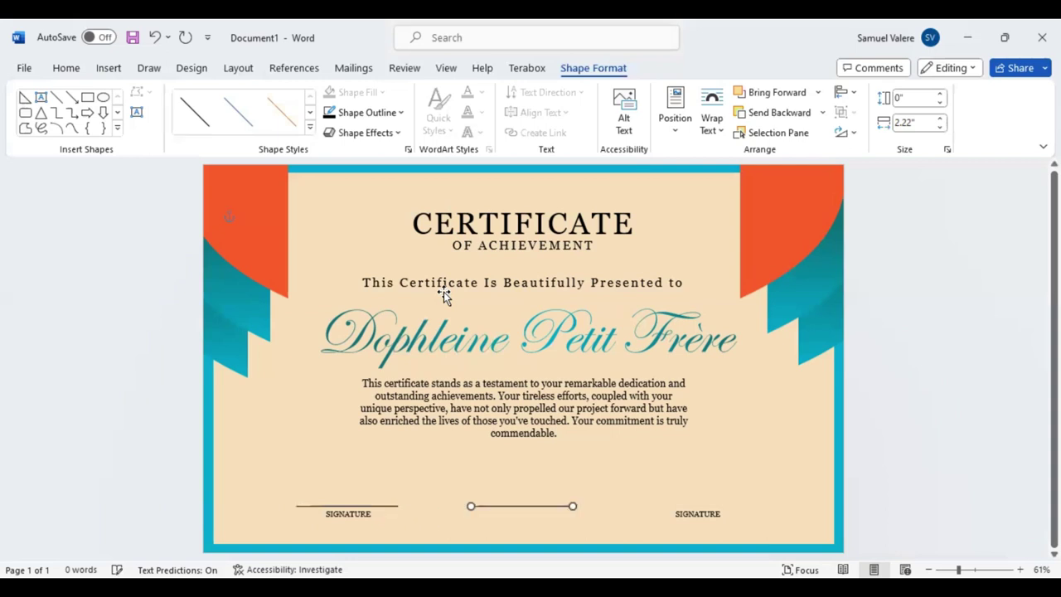
{"action": "key", "text": "Right"}
{"action": "key", "text": "Right"}
{"action": "key", "text": "Right"}
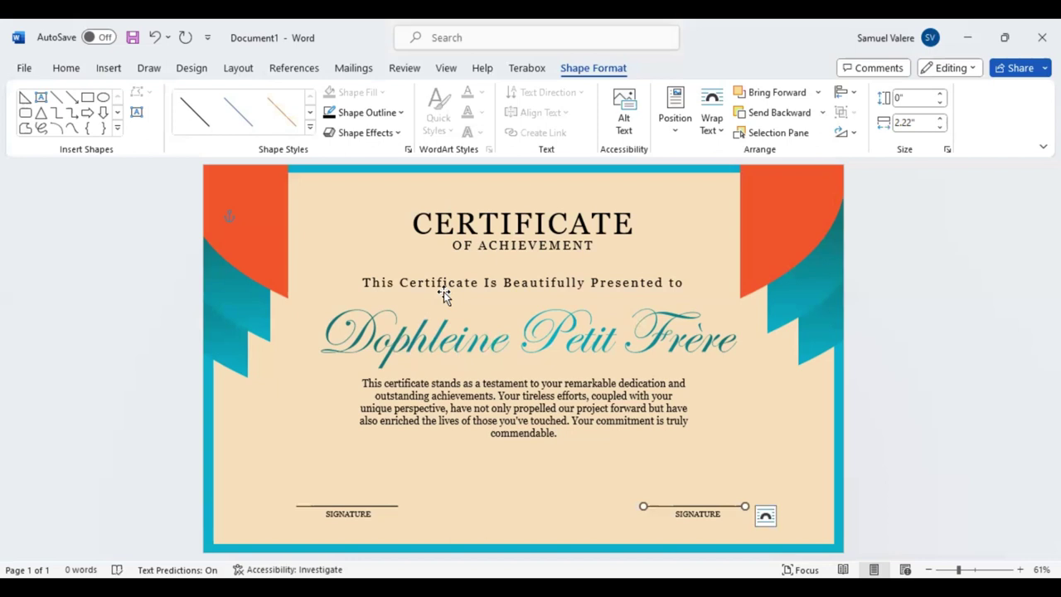
Draw a star seal from Stars and Banners between the signatures, then delete it
{"action": "left_click", "coordinate": [118, 132]}
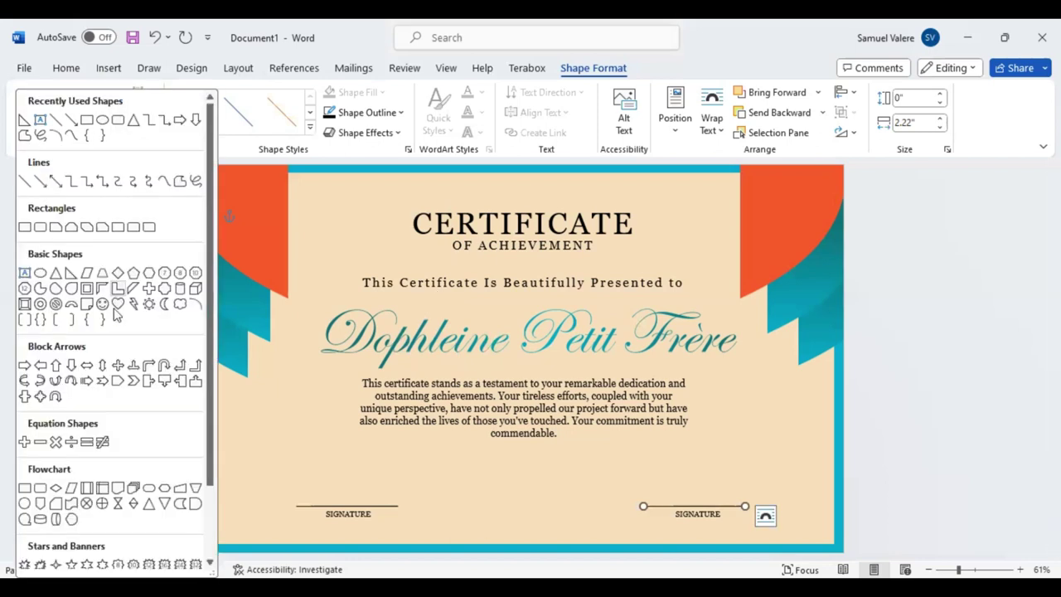
{"action": "scroll", "coordinate": [135, 355], "scroll_direction": "down", "scroll_amount": 1}
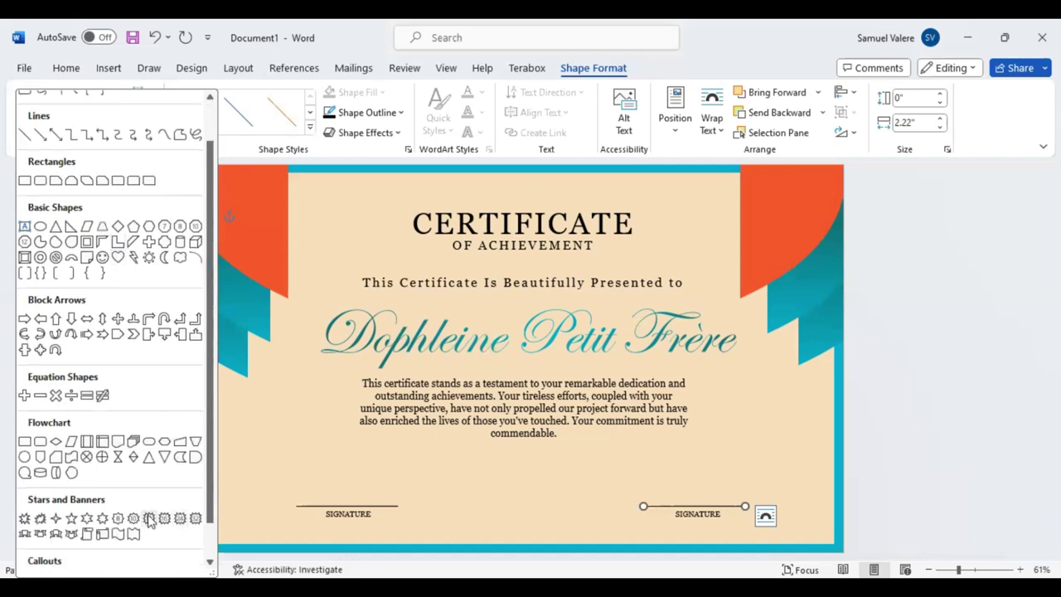
{"action": "left_click", "coordinate": [149, 518]}
{"action": "left_click_drag", "start_coordinate": [486, 474], "coordinate": [556, 533]}
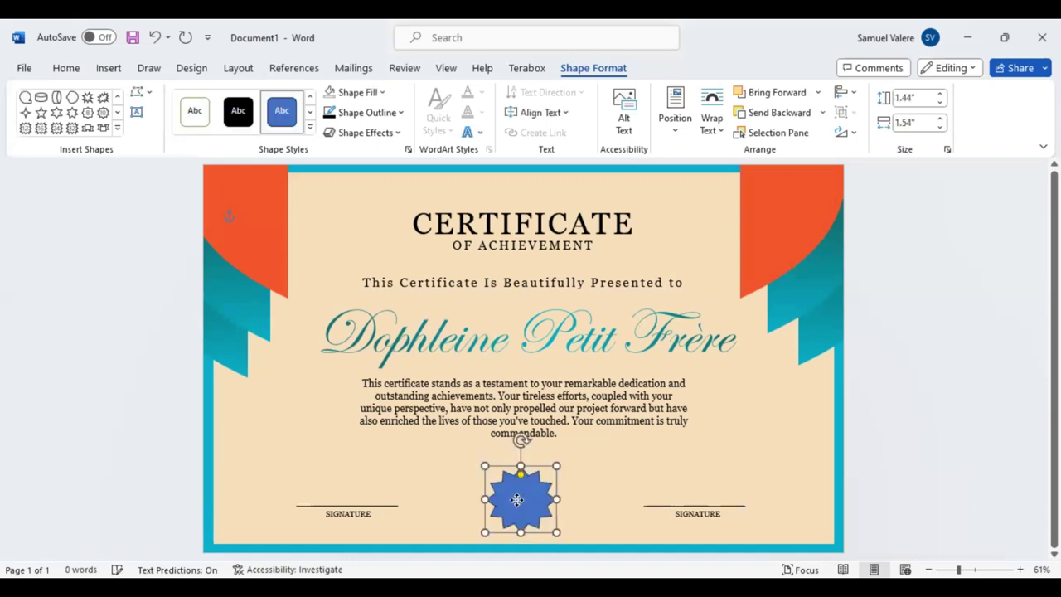
{"action": "left_click_drag", "start_coordinate": [520, 478], "coordinate": [519, 476]}
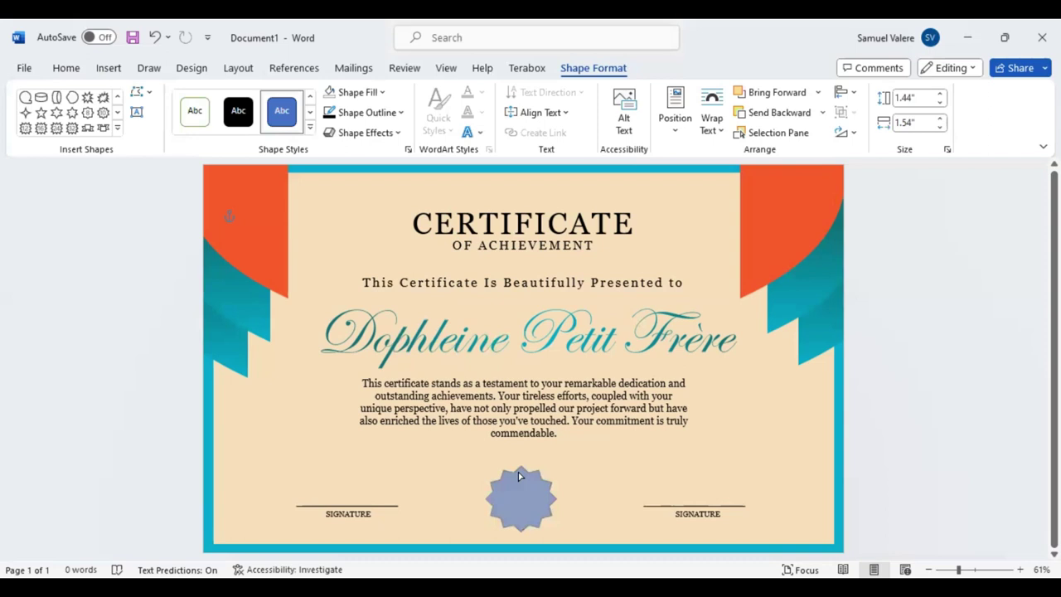
{"action": "left_click_drag", "start_coordinate": [519, 476], "coordinate": [517, 481]}
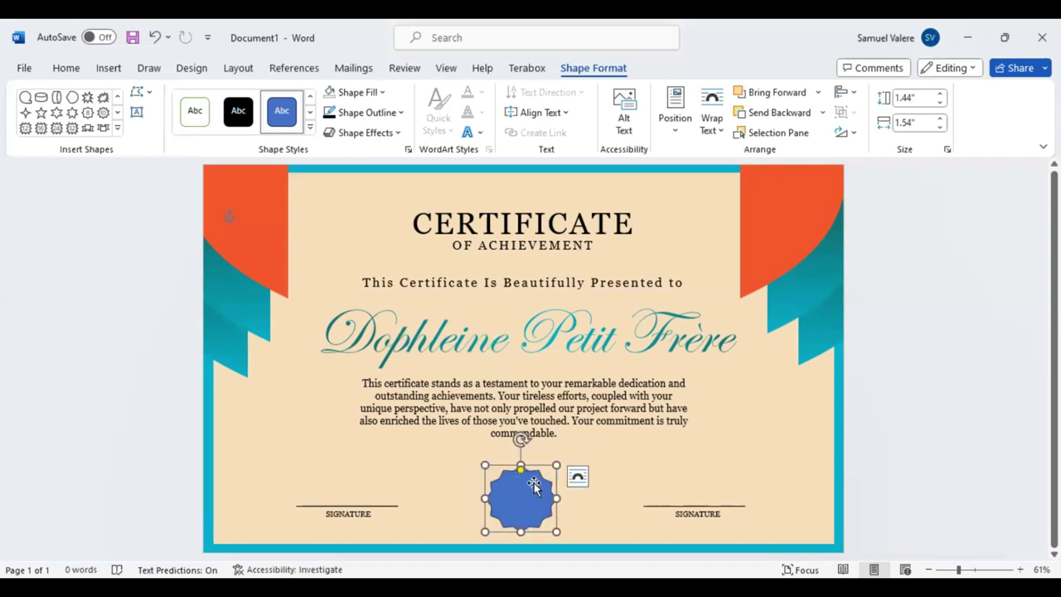
{"action": "key", "text": "Delete"}
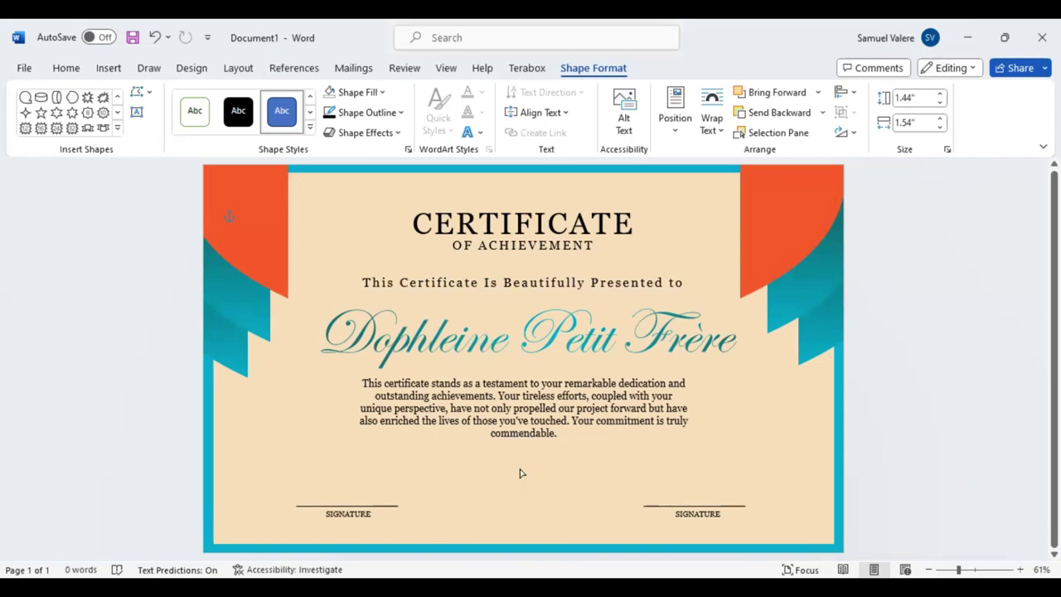
Place the seal below the description between the signature lines, enlarged to 1.48" by 1.59"
{"action": "left_click_drag", "start_coordinate": [520, 472], "coordinate": [520, 467]}
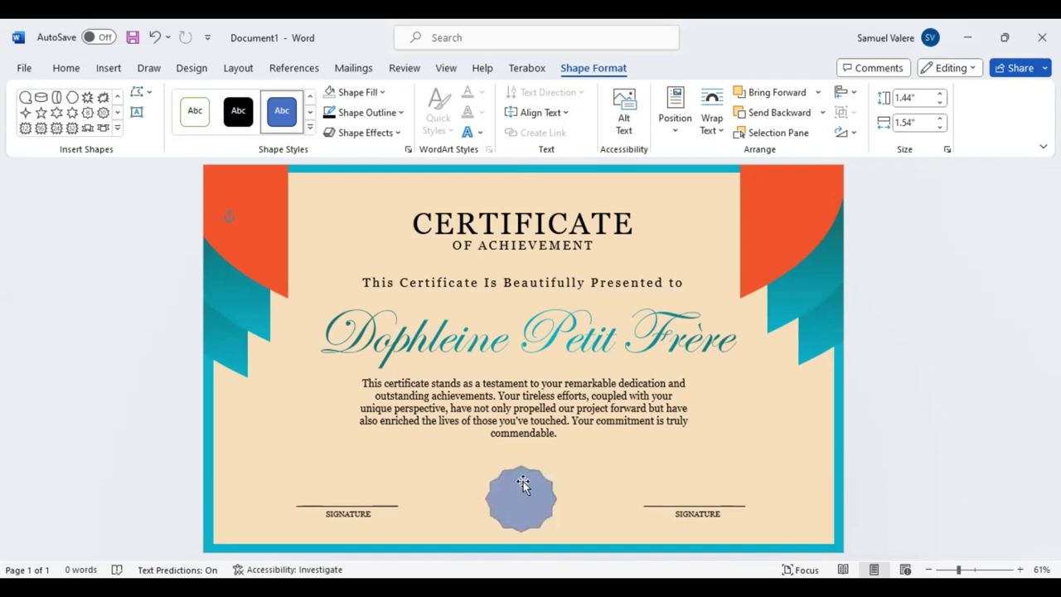
{"action": "left_click_drag", "start_coordinate": [519, 472], "coordinate": [520, 469]}
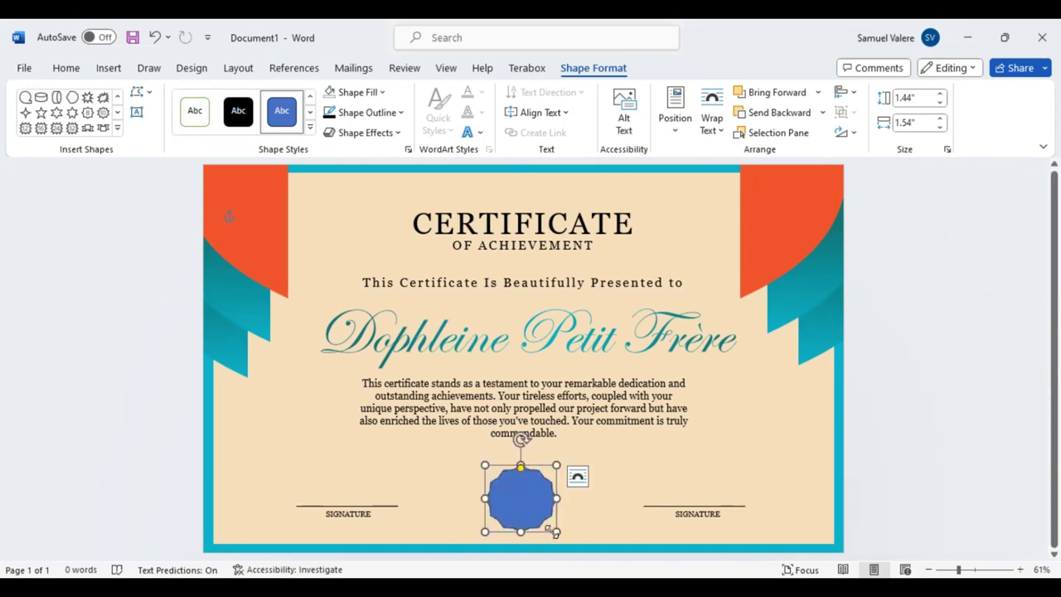
{"action": "left_click_drag", "start_coordinate": [557, 531], "coordinate": [559, 533]}
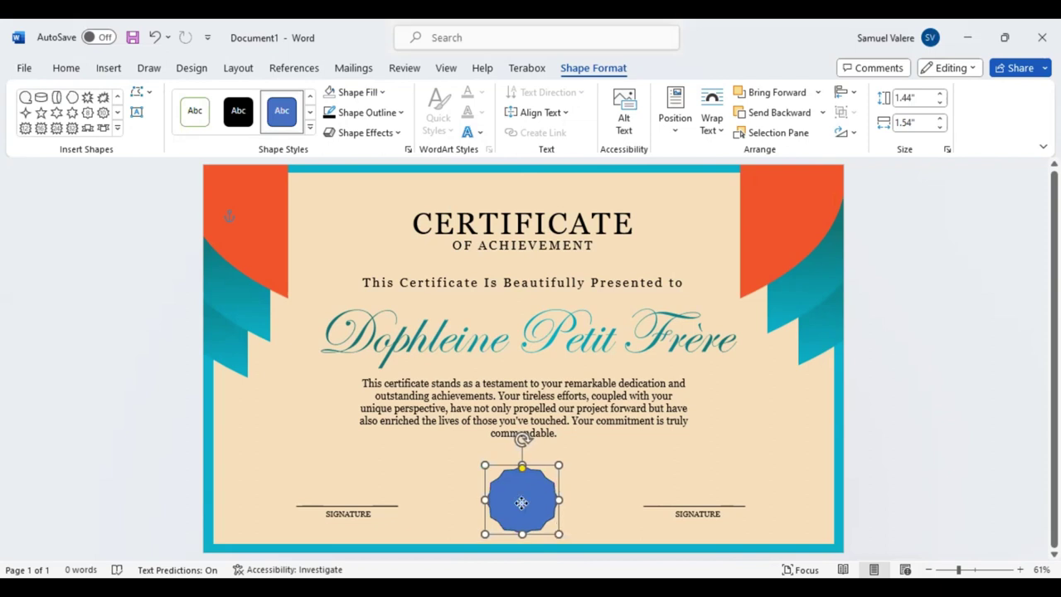
{"action": "mouse_move", "coordinate": [516, 499]}
{"action": "left_mouse_down"}
{"action": "mouse_move", "coordinate": [504, 500]}
{"action": "mouse_move", "coordinate": [548, 507]}
{"action": "left_mouse_up"}
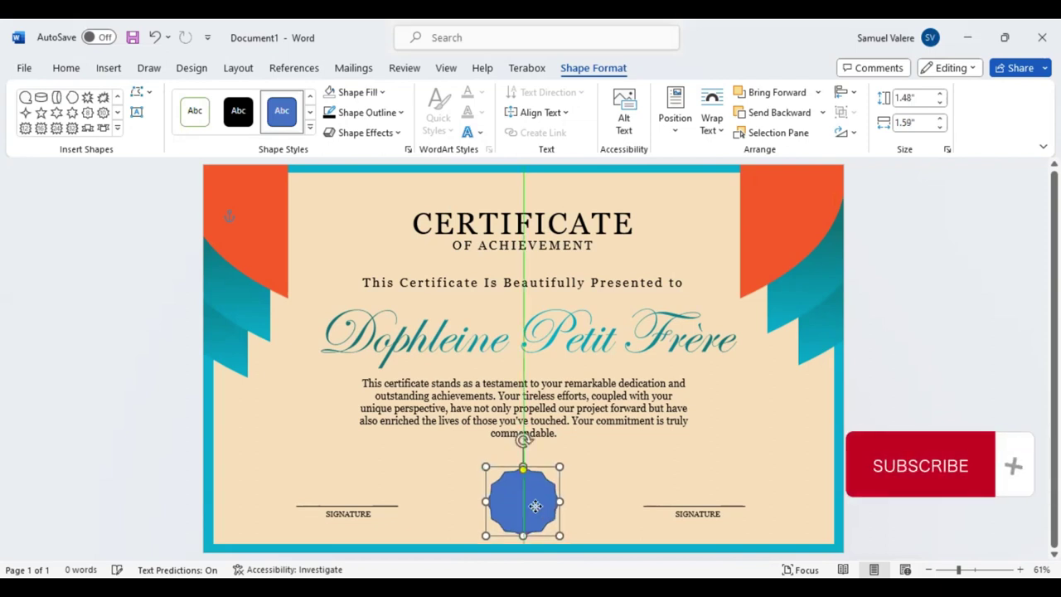
{"action": "left_click", "coordinate": [405, 113]}
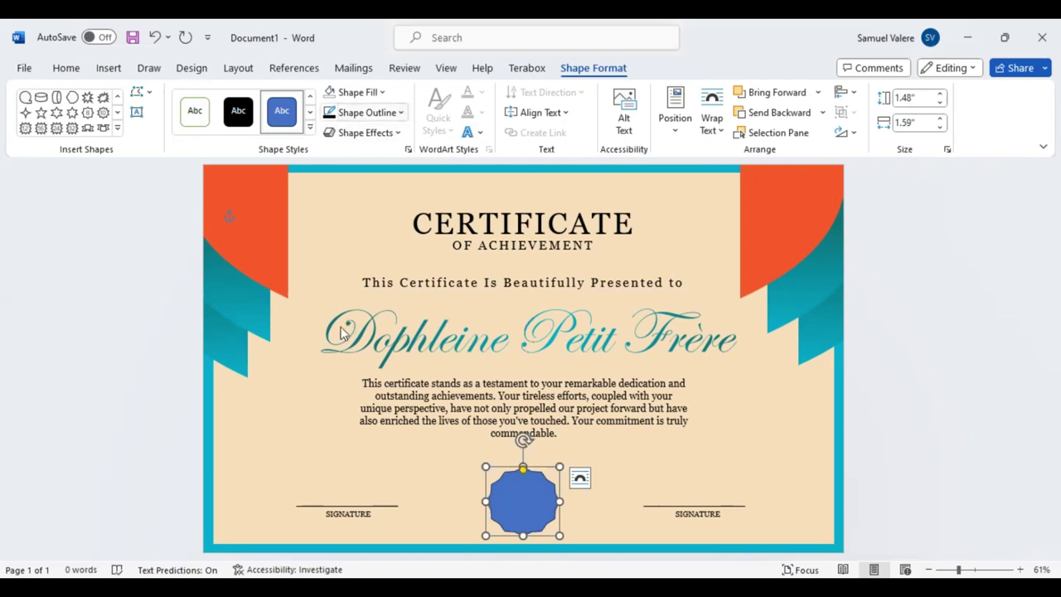
Fill the seal shape with black
{"action": "left_click", "coordinate": [385, 98]}
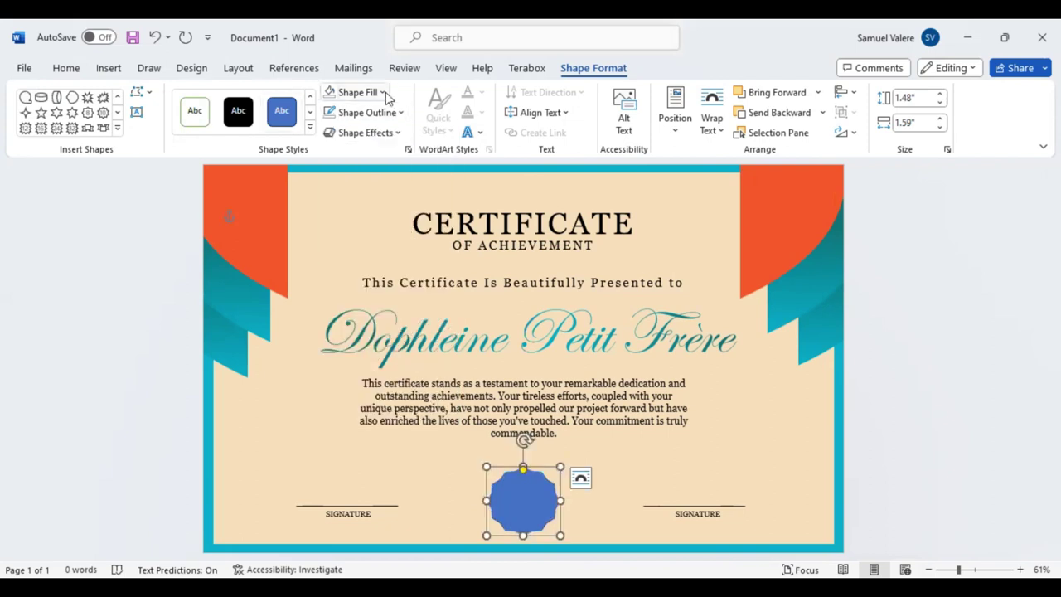
{"action": "left_click", "coordinate": [356, 92]}
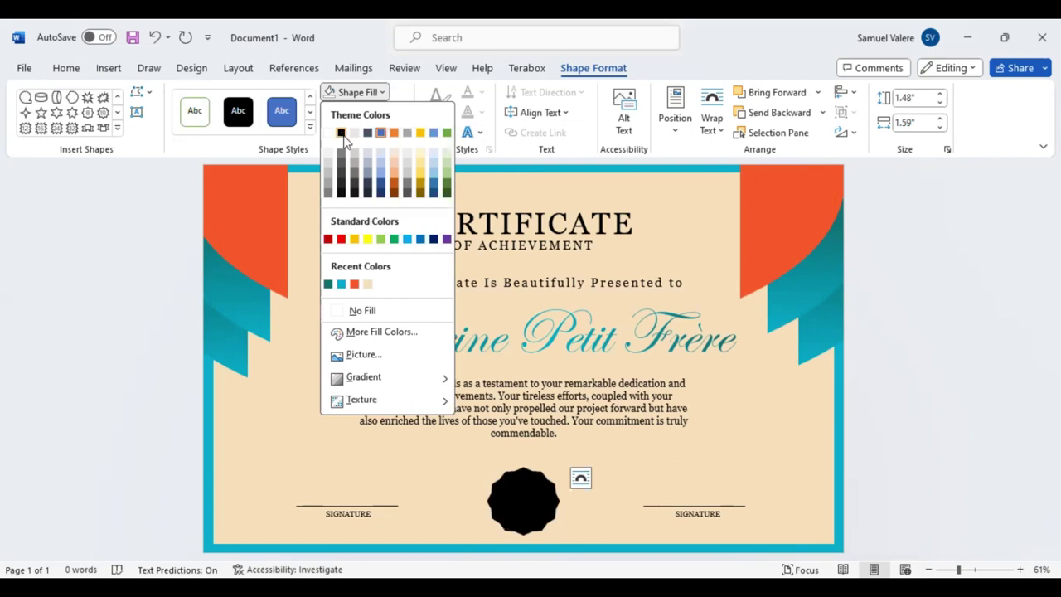
{"action": "left_click", "coordinate": [459, 350]}
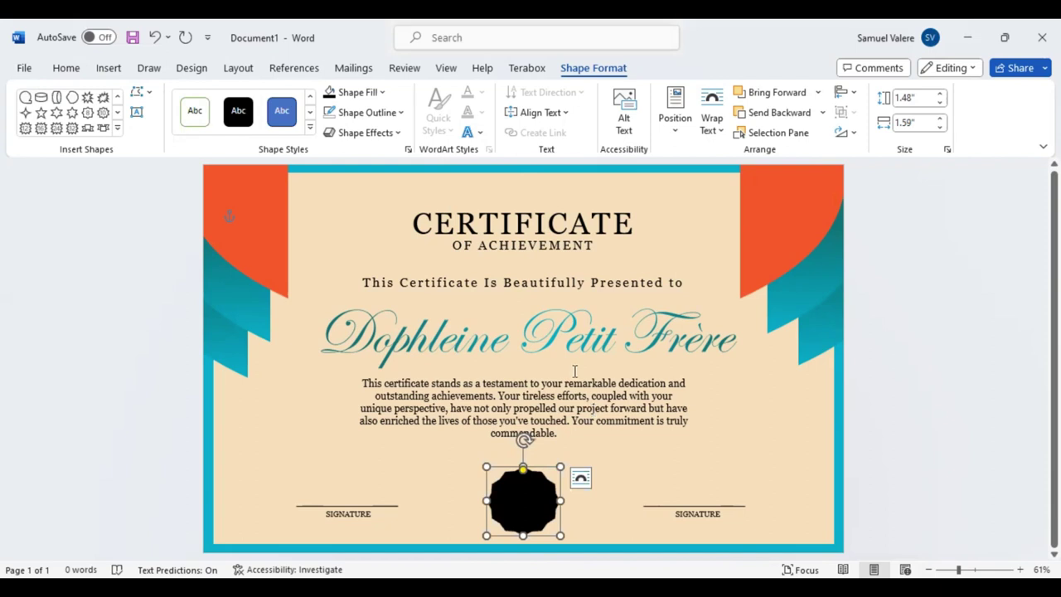
Draw a 1.25" blue circle and centre it on the black seal
{"action": "left_click", "coordinate": [118, 135]}
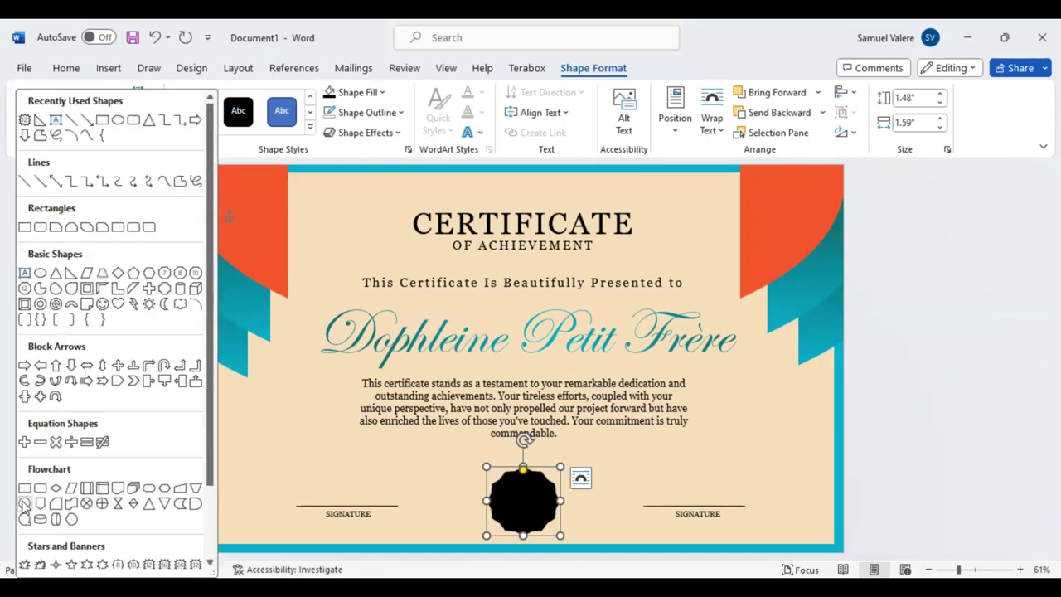
{"action": "left_click", "coordinate": [24, 503]}
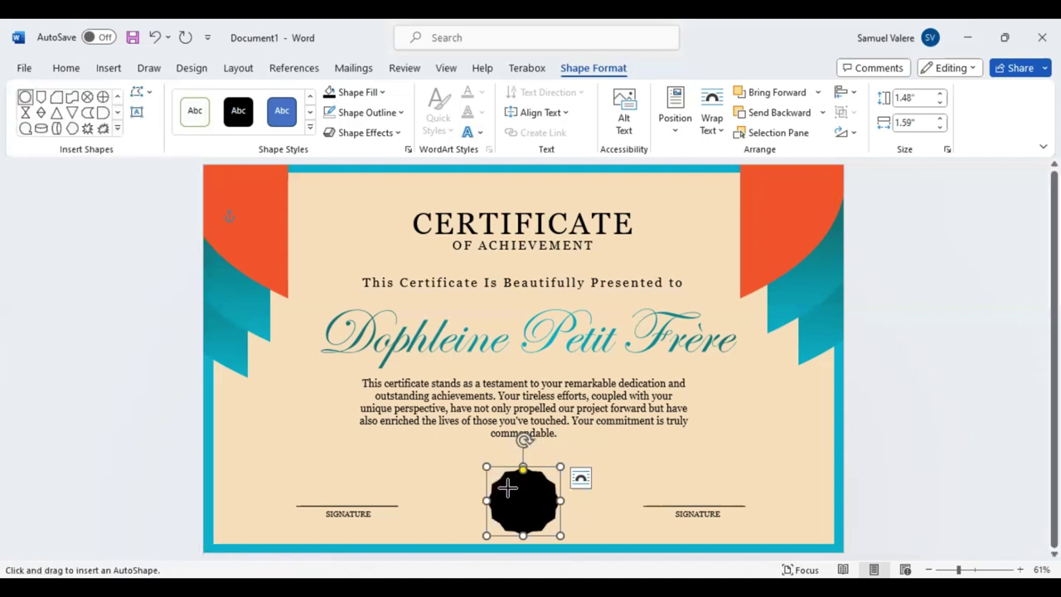
{"action": "mouse_move", "coordinate": [507, 483]}
{"action": "left_mouse_down"}
{"action": "mouse_move", "coordinate": [563, 523]}
{"action": "mouse_move", "coordinate": [518, 500]}
{"action": "left_mouse_up"}
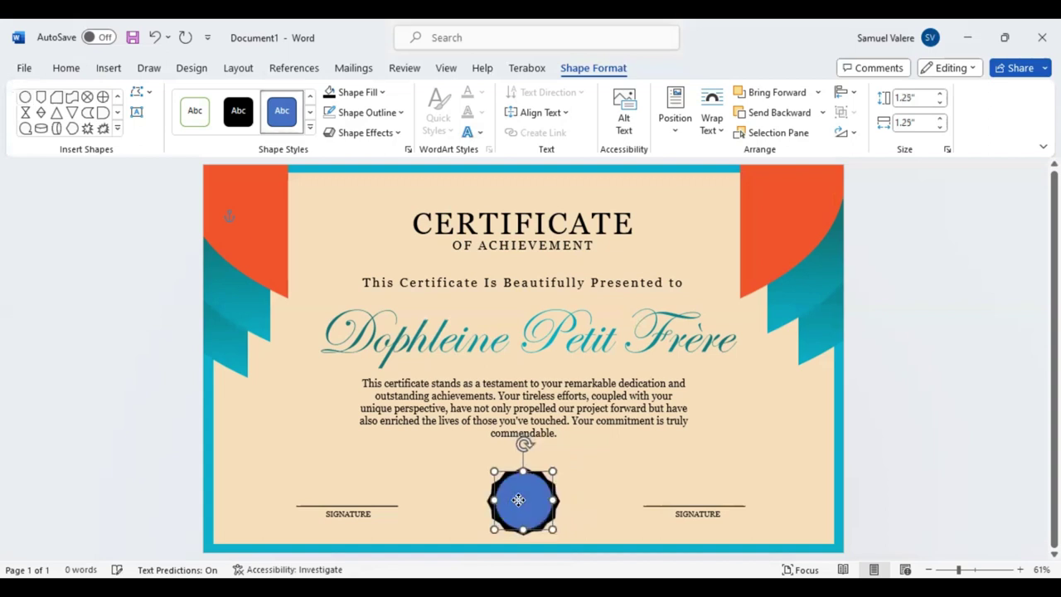
{"action": "left_click", "coordinate": [518, 500]}
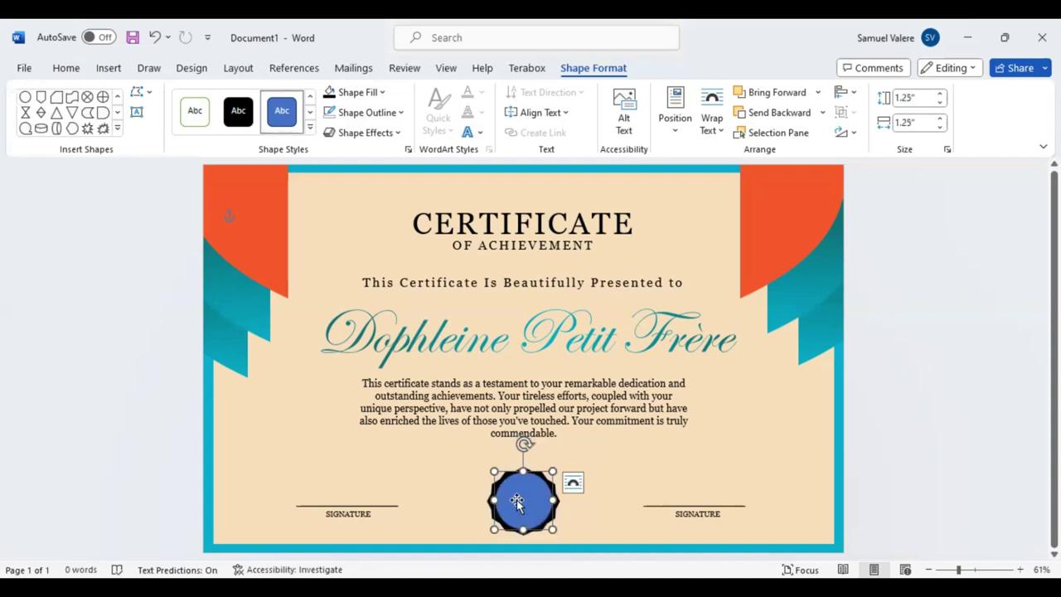
{"action": "left_click_drag", "start_coordinate": [516, 502], "coordinate": [511, 500]}
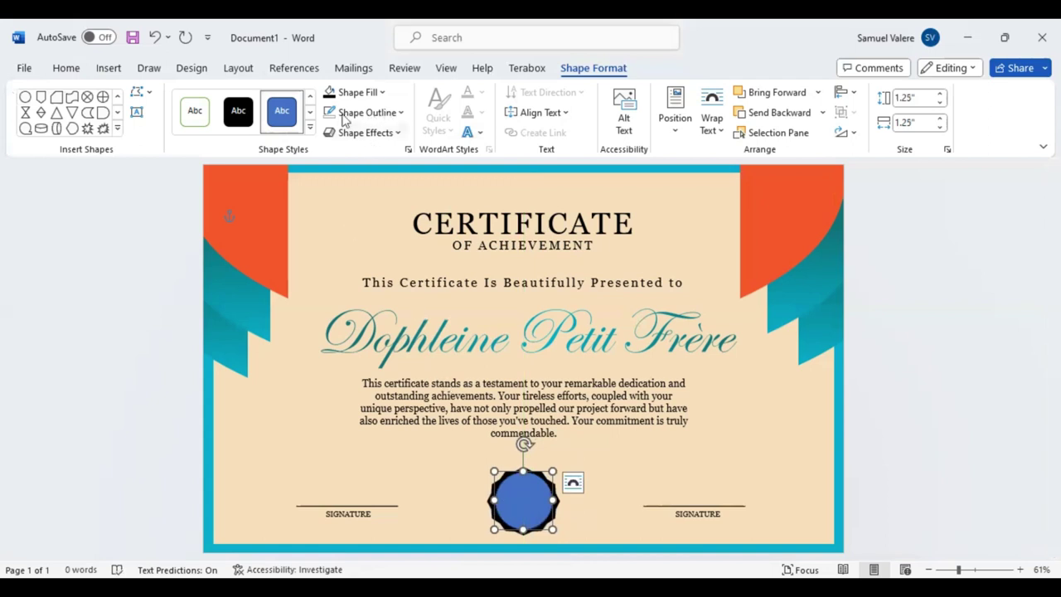
Give the circle a linear cyan-to-dark-teal gradient, moving a stop to about 23%
{"action": "left_click", "coordinate": [383, 93]}
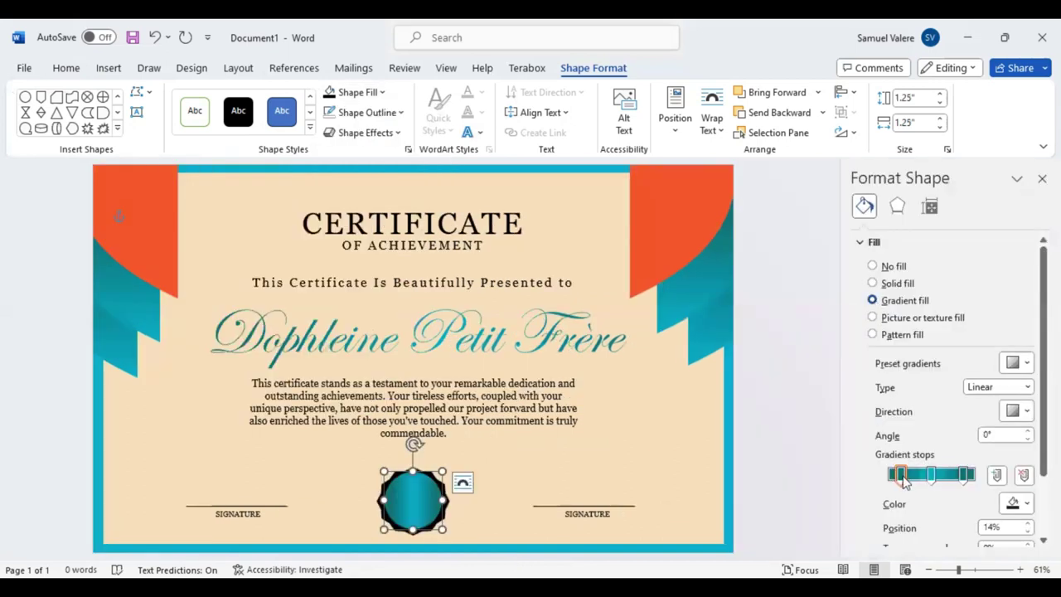
{"action": "left_click_drag", "start_coordinate": [903, 483], "coordinate": [931, 483]}
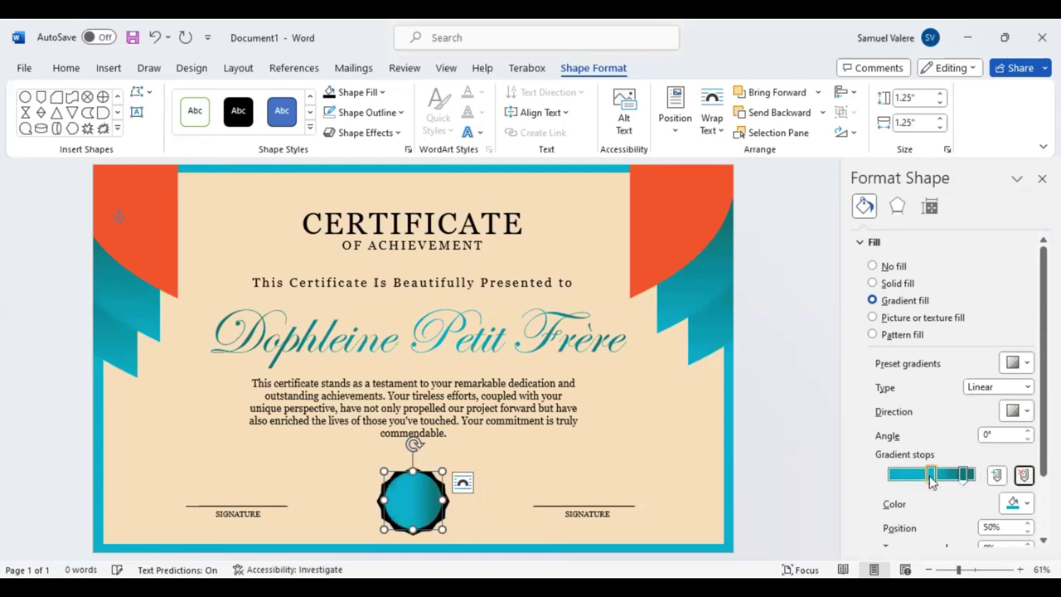
{"action": "left_click_drag", "start_coordinate": [932, 476], "coordinate": [905, 481]}
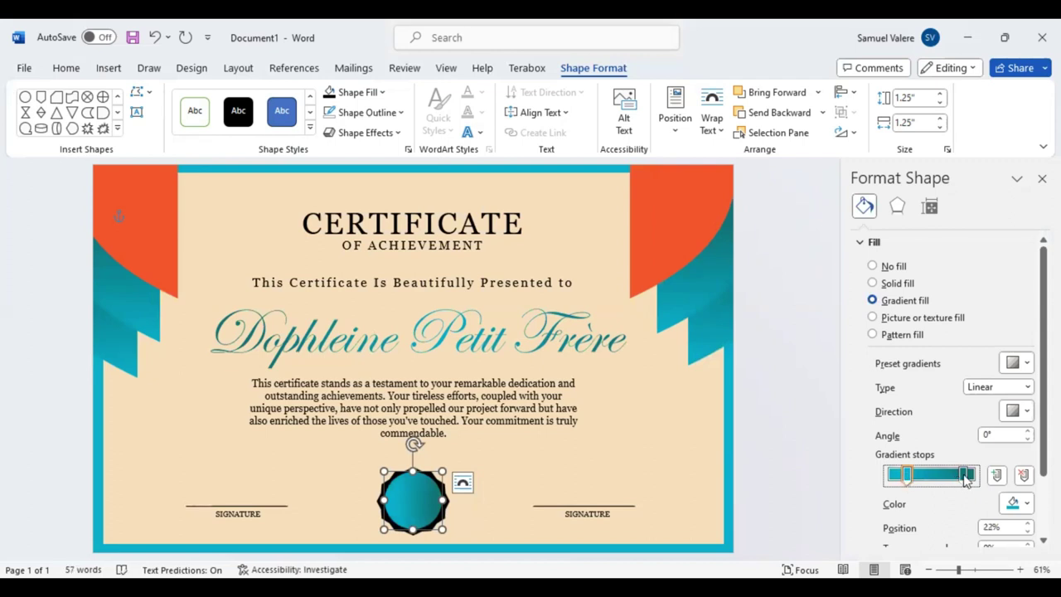
{"action": "left_click", "coordinate": [958, 479]}
{"action": "left_click", "coordinate": [1042, 178]}
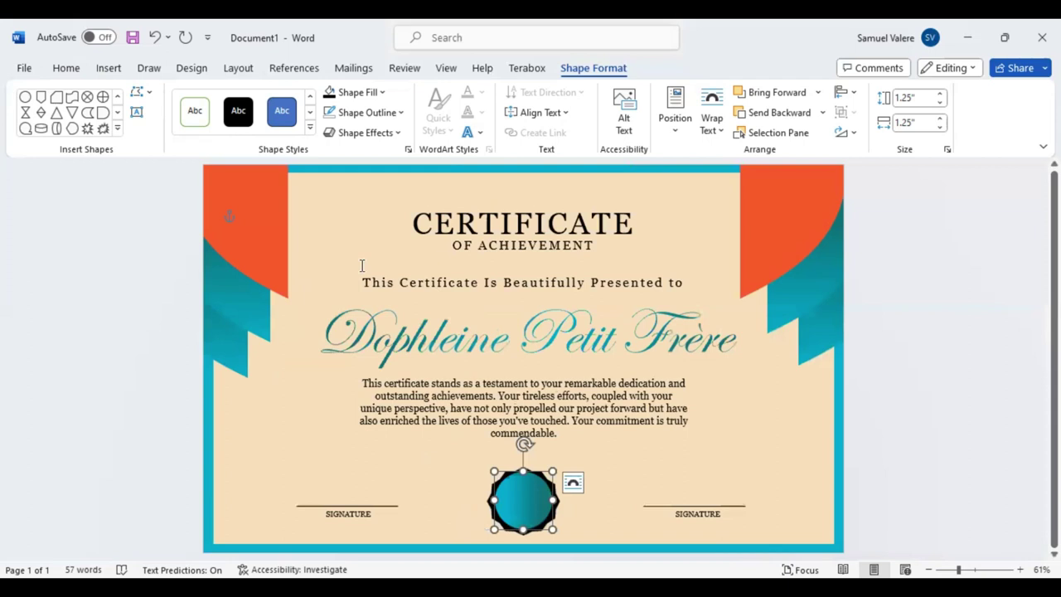
Draw a small text box on top of the seal's teal circle
{"action": "left_click", "coordinate": [137, 113]}
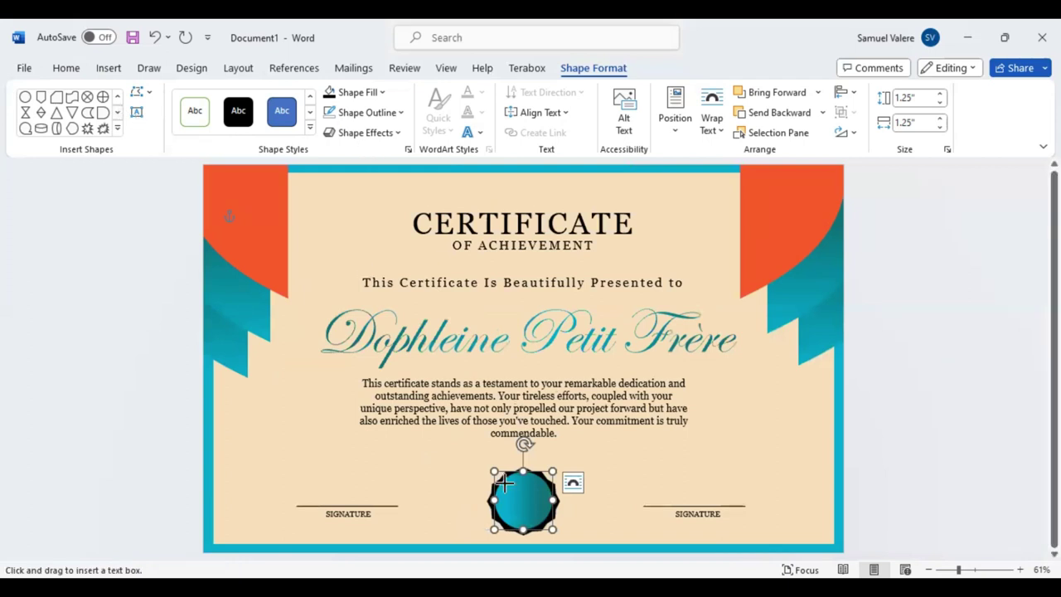
{"action": "left_click_drag", "start_coordinate": [538, 492], "coordinate": [549, 490]}
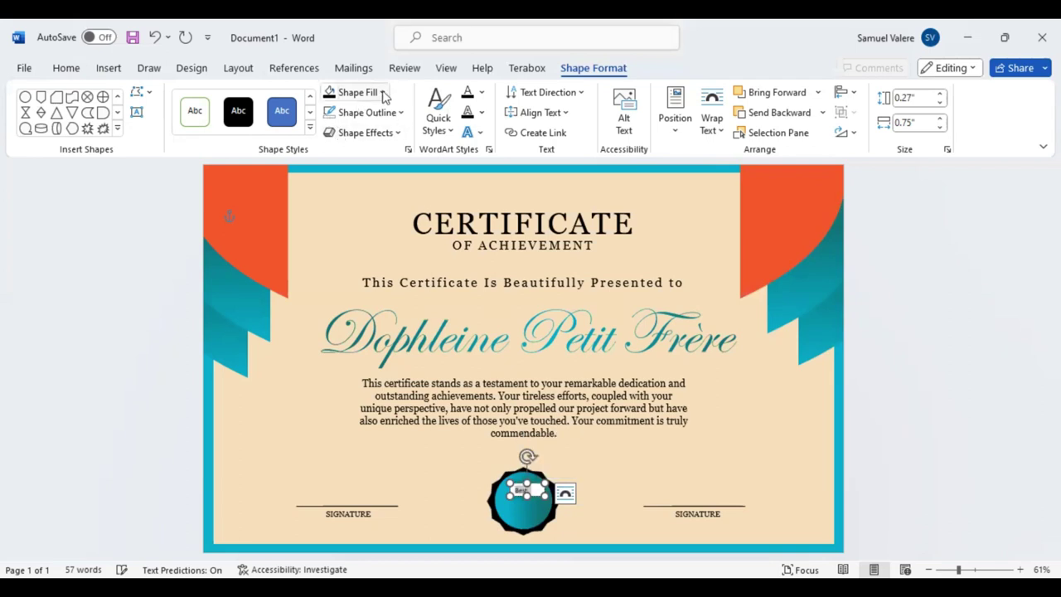
Remove the seal text box's background fill and set its font to Edwardian Script ITC
{"action": "left_click", "coordinate": [71, 73]}
{"action": "left_click", "coordinate": [67, 69]}
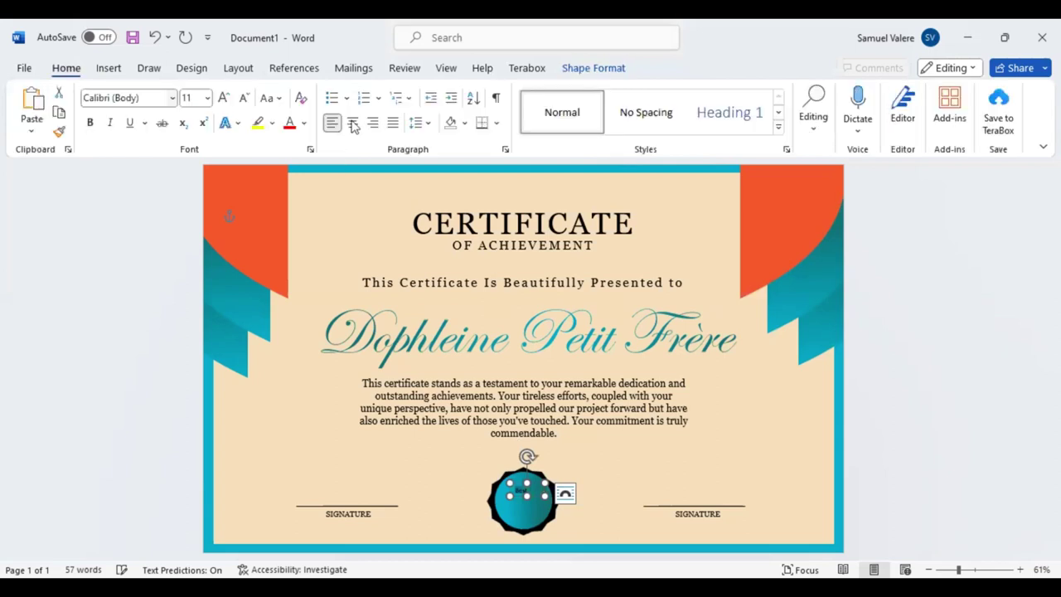
{"action": "left_click", "coordinate": [149, 98]}
{"action": "type", "text": "Edwardian Script ITC"}
{"action": "key", "text": "Return"}
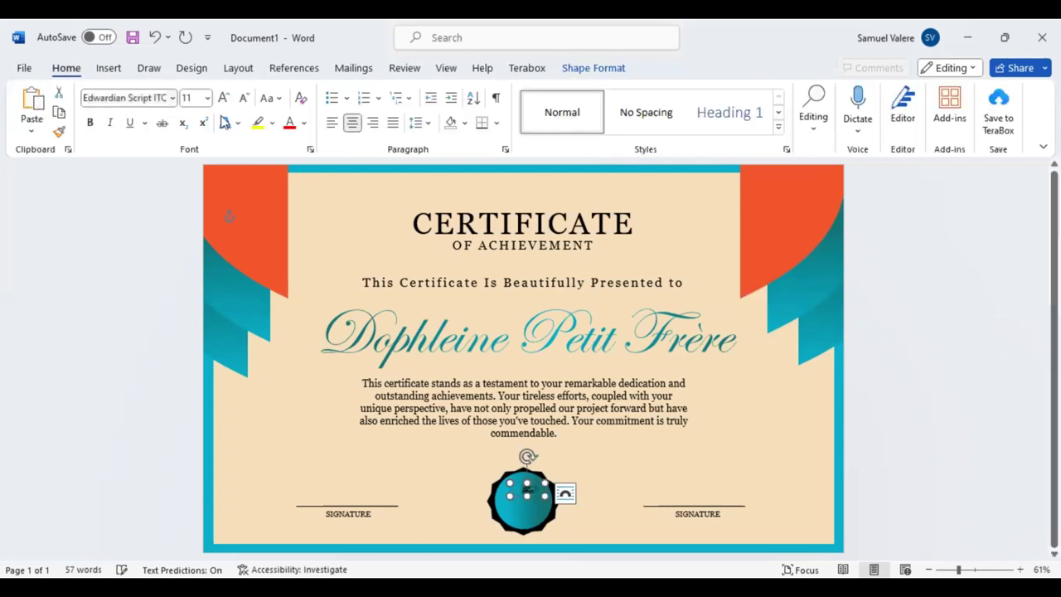
Recolour the seal text and enlarge it to 22 pt
{"action": "left_click", "coordinate": [222, 98]}
{"action": "left_click", "coordinate": [223, 97]}
{"action": "left_click", "coordinate": [222, 97]}
{"action": "left_click", "coordinate": [222, 98]}
{"action": "left_click", "coordinate": [222, 97]}
{"action": "left_click", "coordinate": [304, 123]}
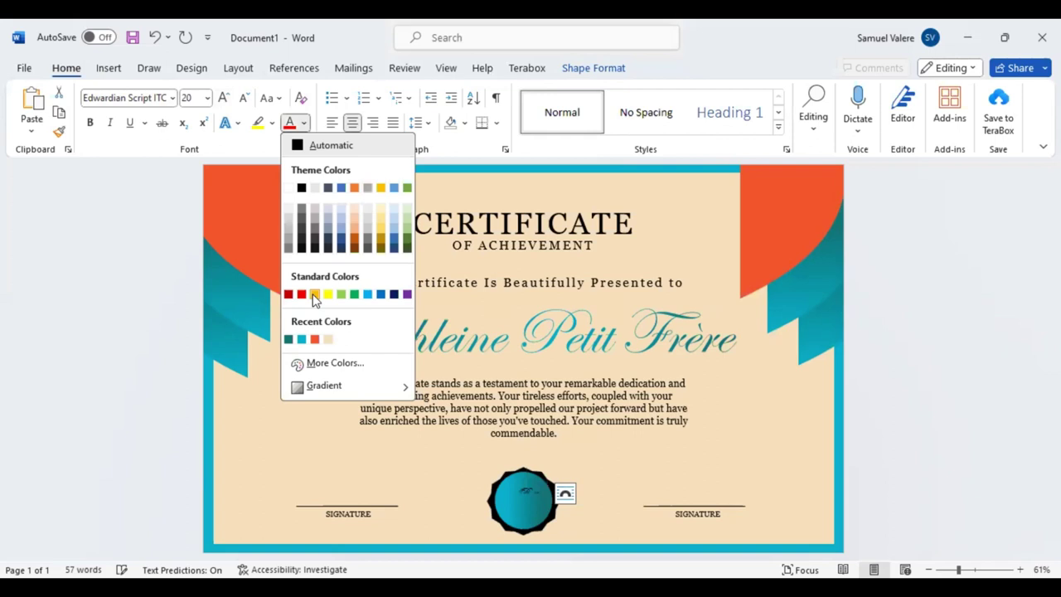
{"action": "left_click", "coordinate": [405, 334]}
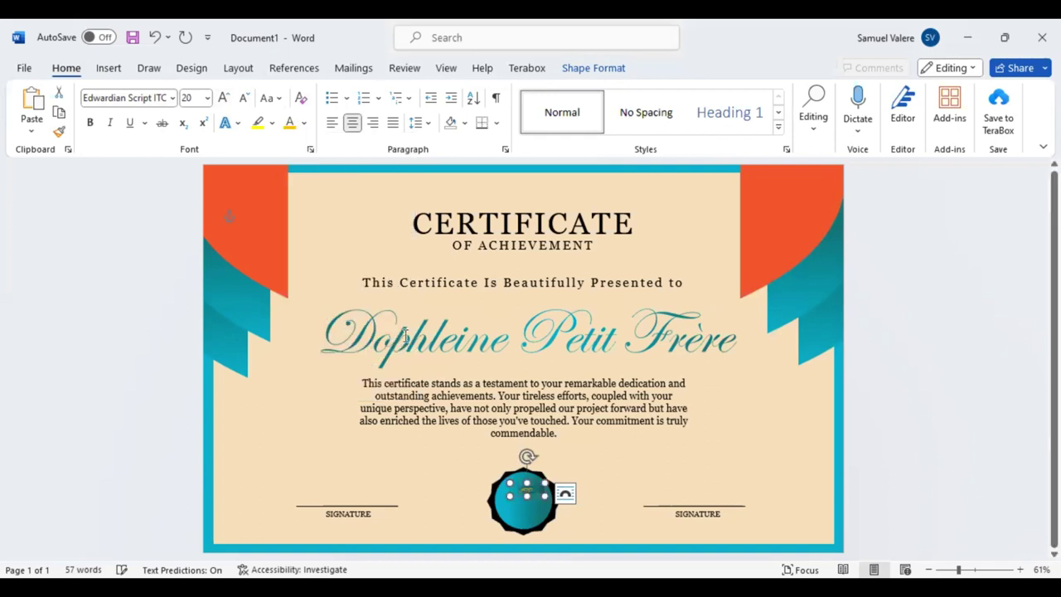
{"action": "left_click", "coordinate": [224, 98]}
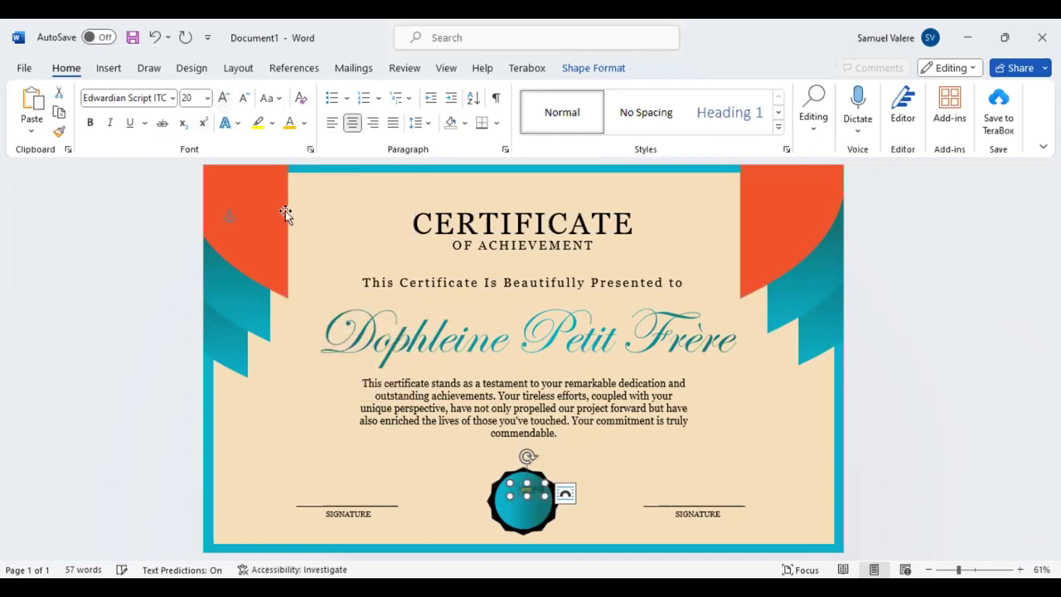
{"action": "left_click", "coordinate": [528, 495]}
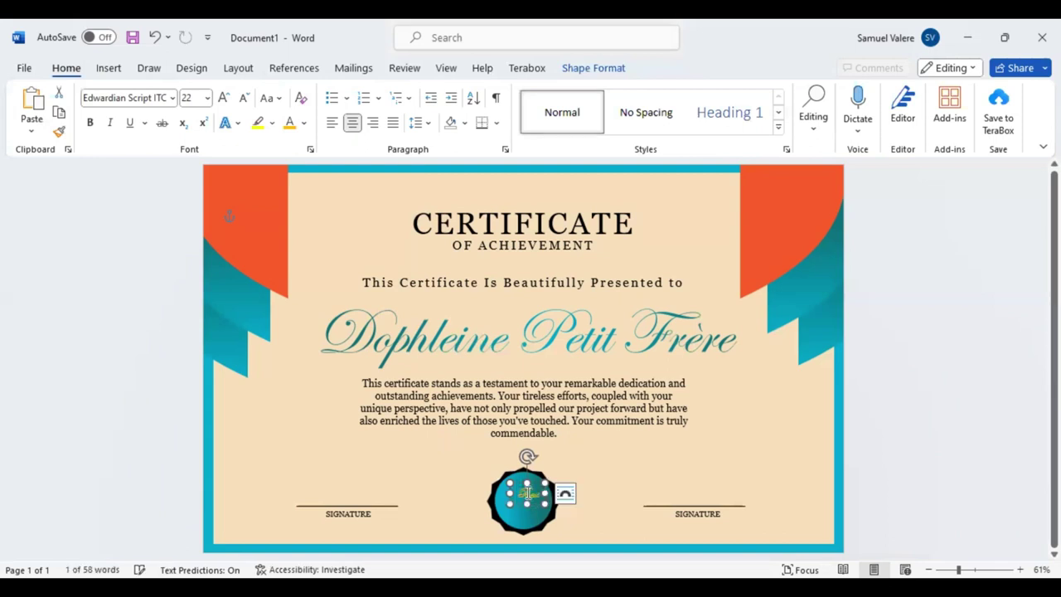
Enlarge the word 'Best' on the seal to 28 pt
{"action": "double_click", "coordinate": [528, 494]}
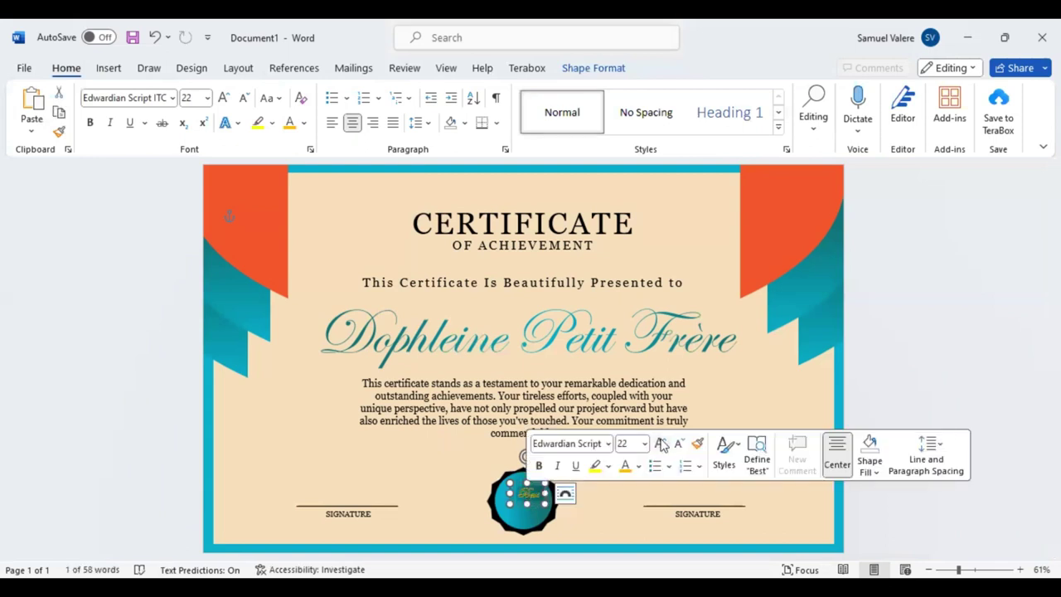
{"action": "left_click", "coordinate": [662, 445]}
{"action": "left_click", "coordinate": [662, 445]}
{"action": "left_click", "coordinate": [662, 445]}
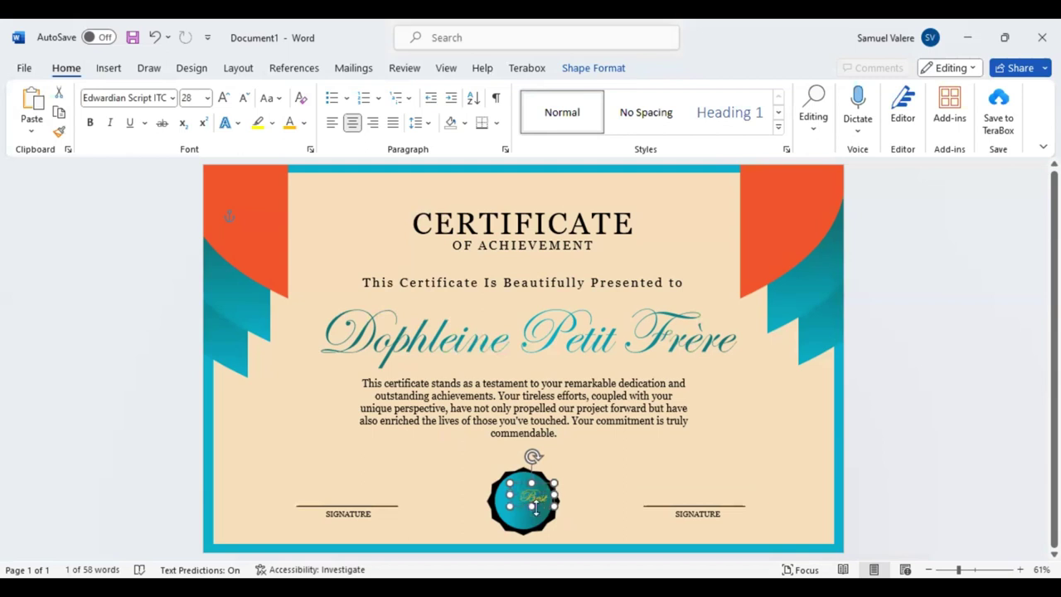
Drag the 'Best' text box toward the centre of the teal seal
{"action": "left_click", "coordinate": [540, 508]}
{"action": "left_click_drag", "start_coordinate": [540, 508], "coordinate": [528, 489]}
{"action": "left_click", "coordinate": [528, 497]}
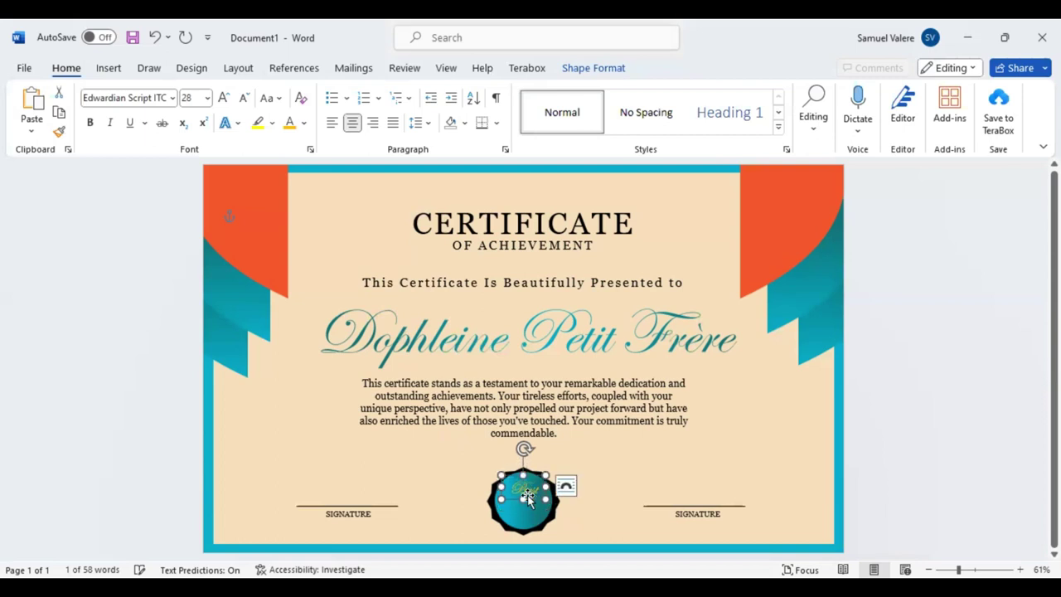
Bold the word 'Best' and fine-tune its text box onto the seal's centre
{"action": "double_click", "coordinate": [527, 489]}
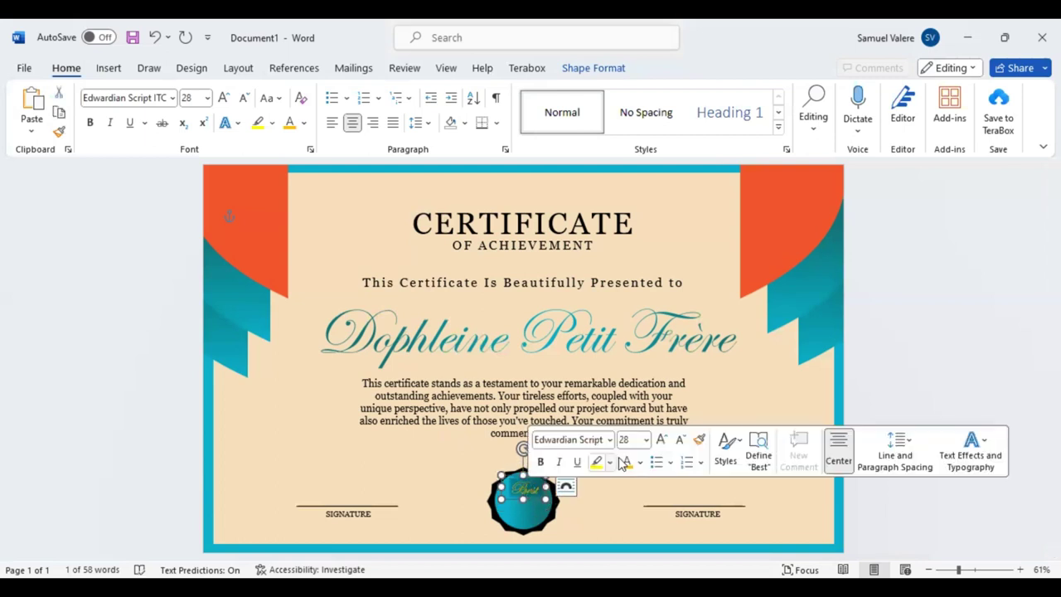
{"action": "left_click", "coordinate": [540, 461]}
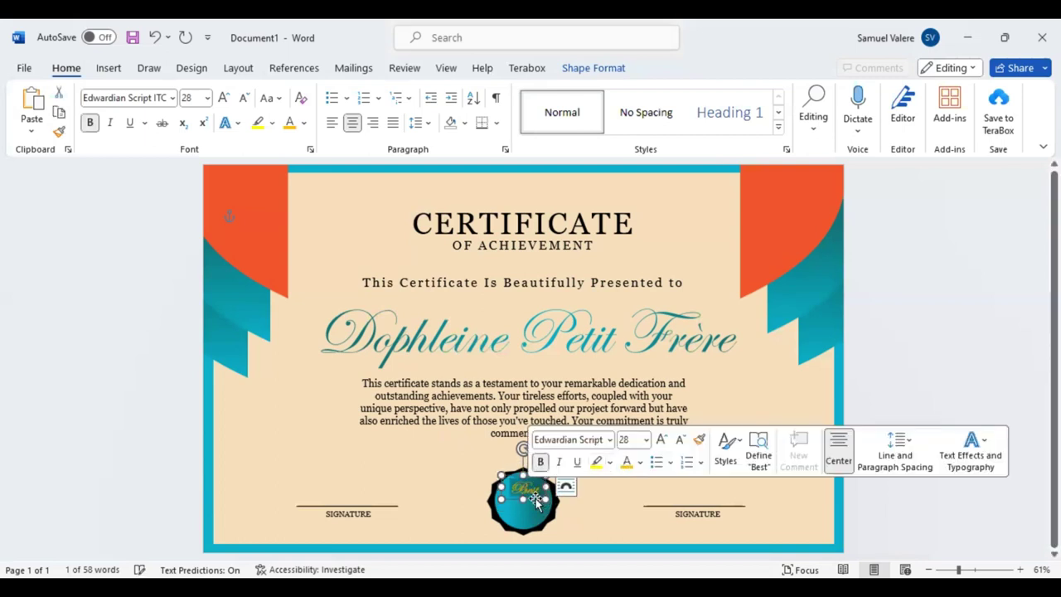
{"action": "mouse_move", "coordinate": [537, 503]}
{"action": "left_mouse_down"}
{"action": "mouse_move", "coordinate": [545, 511]}
{"action": "mouse_move", "coordinate": [529, 516]}
{"action": "left_mouse_up"}
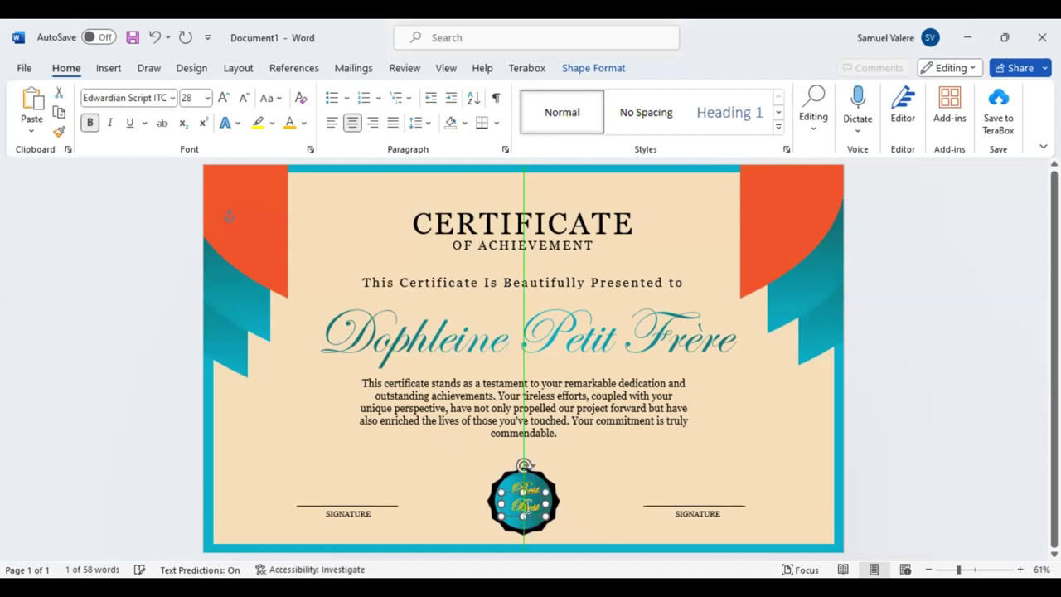
{"action": "left_click_drag", "start_coordinate": [524, 507], "coordinate": [527, 512]}
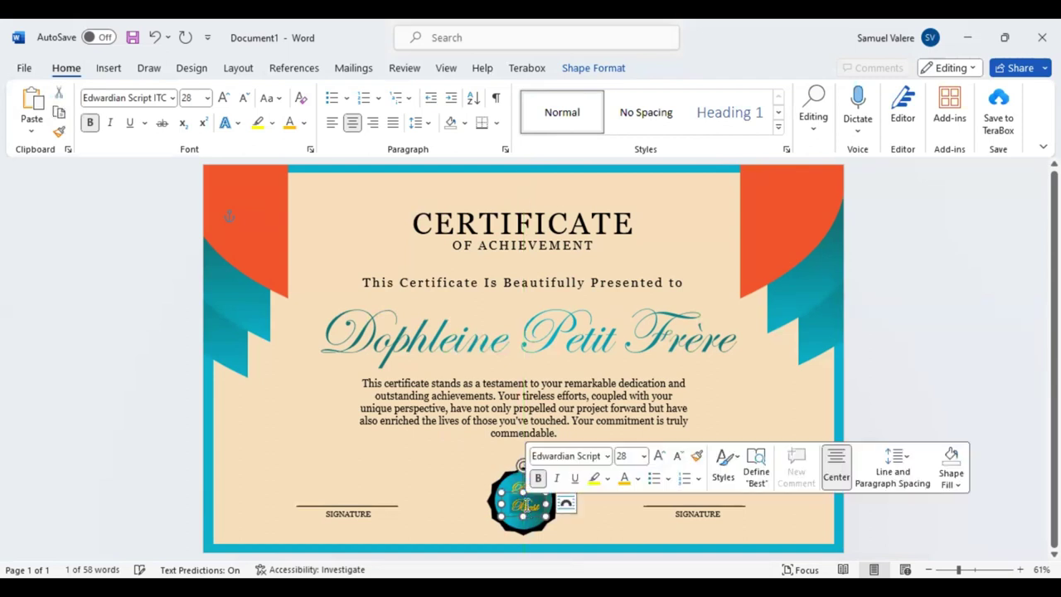
Change the seal word 'AWARD' to Arial Black
{"action": "left_click", "coordinate": [527, 510]}
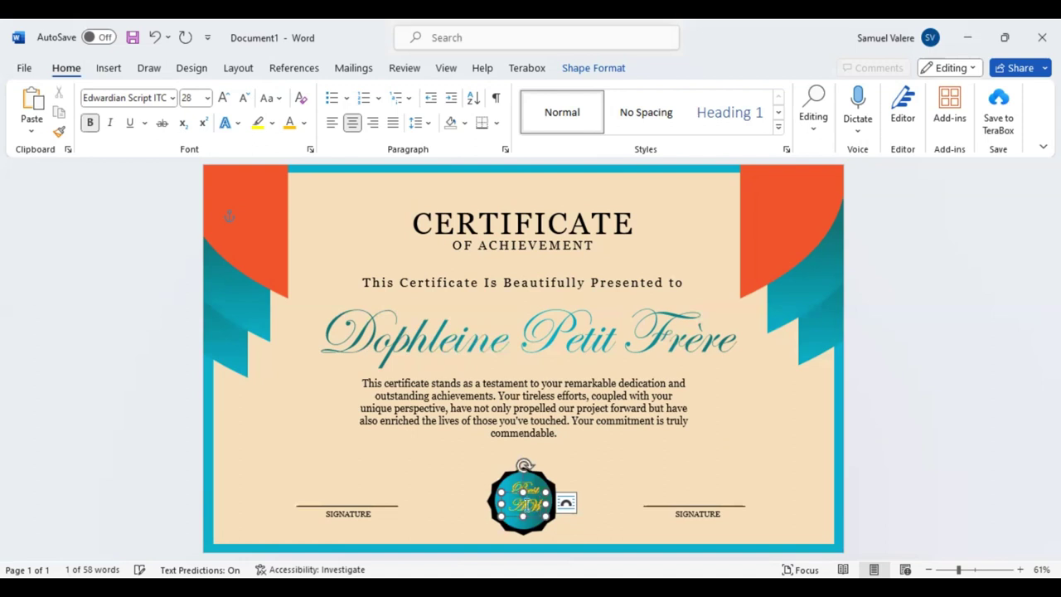
{"action": "double_click", "coordinate": [527, 503]}
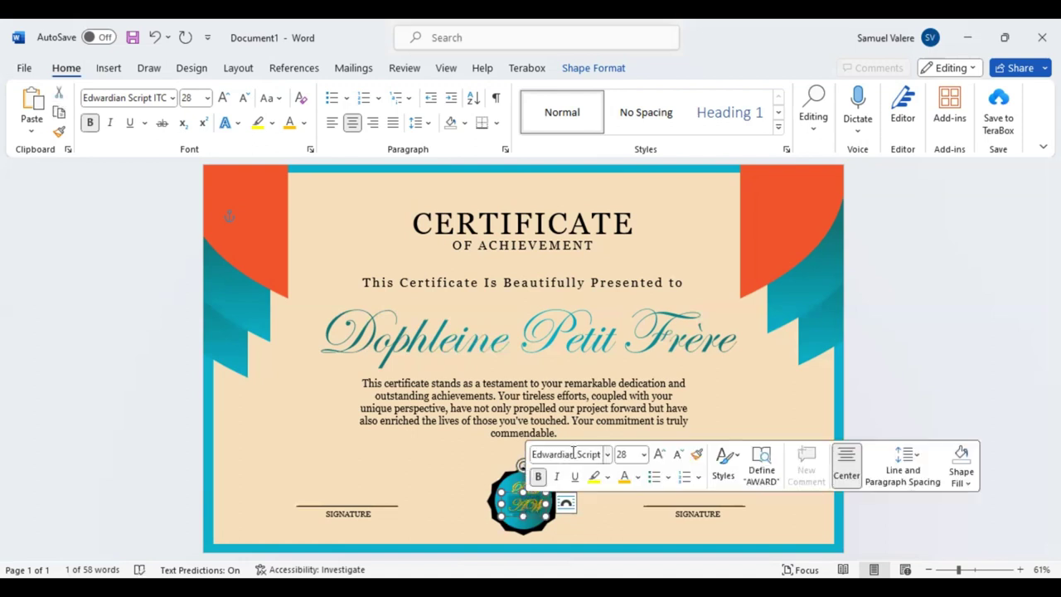
{"action": "left_click", "coordinate": [572, 453]}
{"action": "type", "text": "Arial Black"}
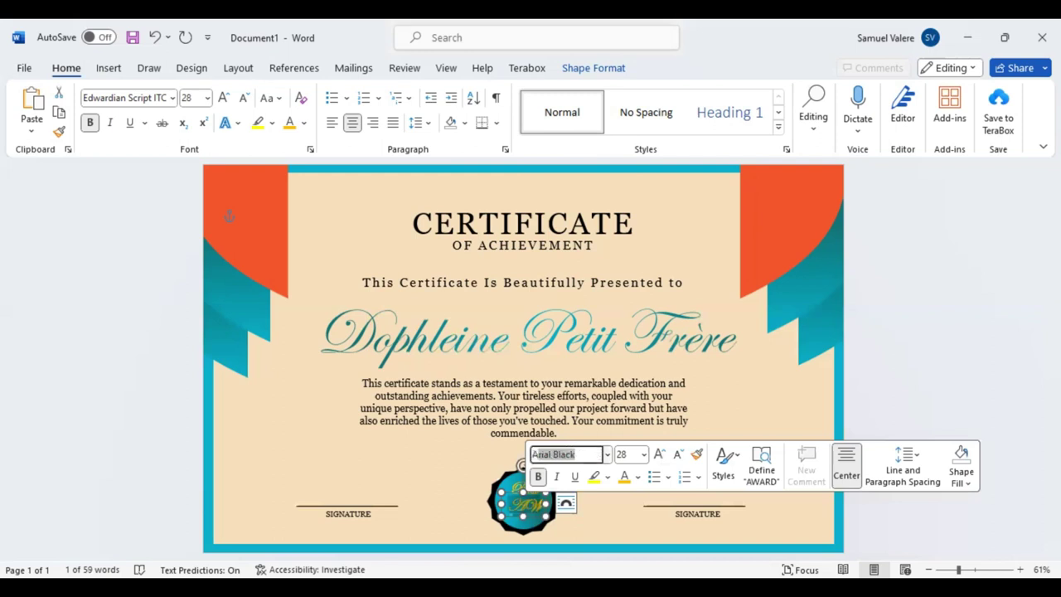
{"action": "key", "text": "Return"}
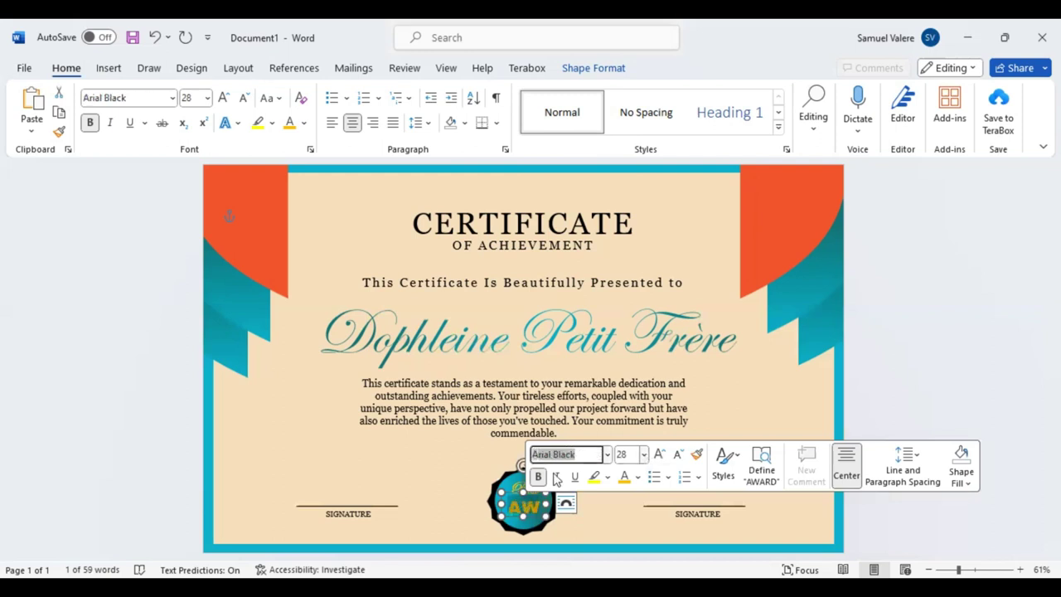
Unbold 'AWARD', reduce it to 22 pt, and widen and centre its text box on the seal
{"action": "left_click", "coordinate": [539, 478]}
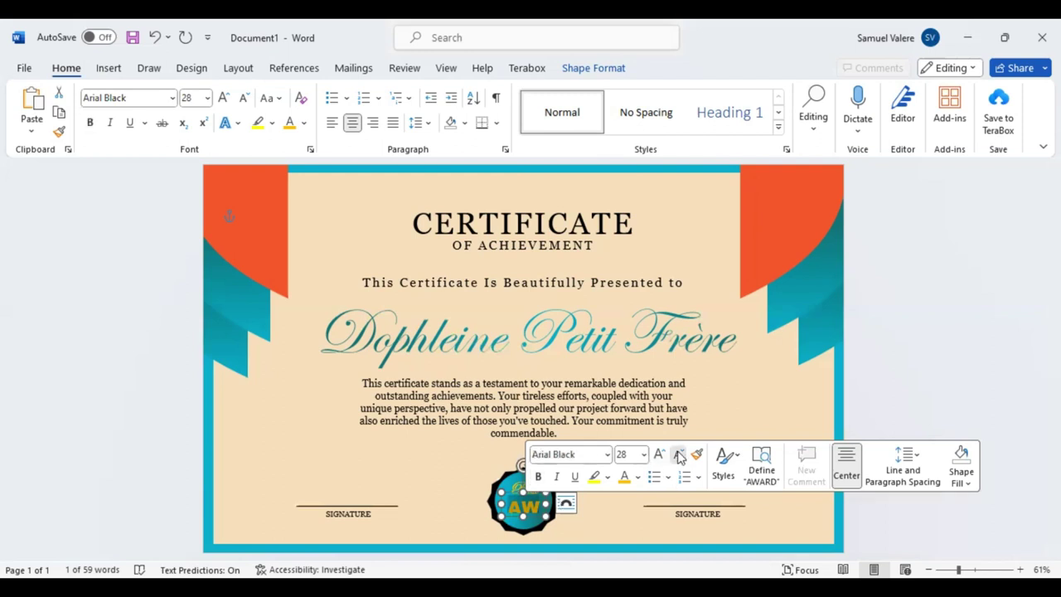
{"action": "left_click", "coordinate": [679, 455]}
{"action": "left_click", "coordinate": [679, 455]}
{"action": "left_click", "coordinate": [679, 455]}
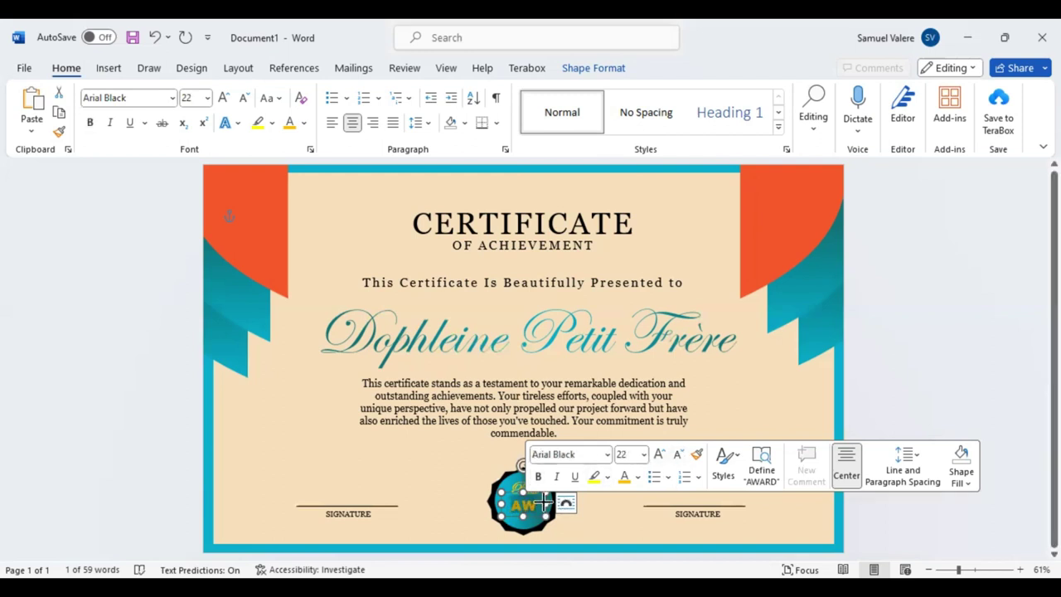
{"action": "left_click_drag", "start_coordinate": [544, 502], "coordinate": [571, 503]}
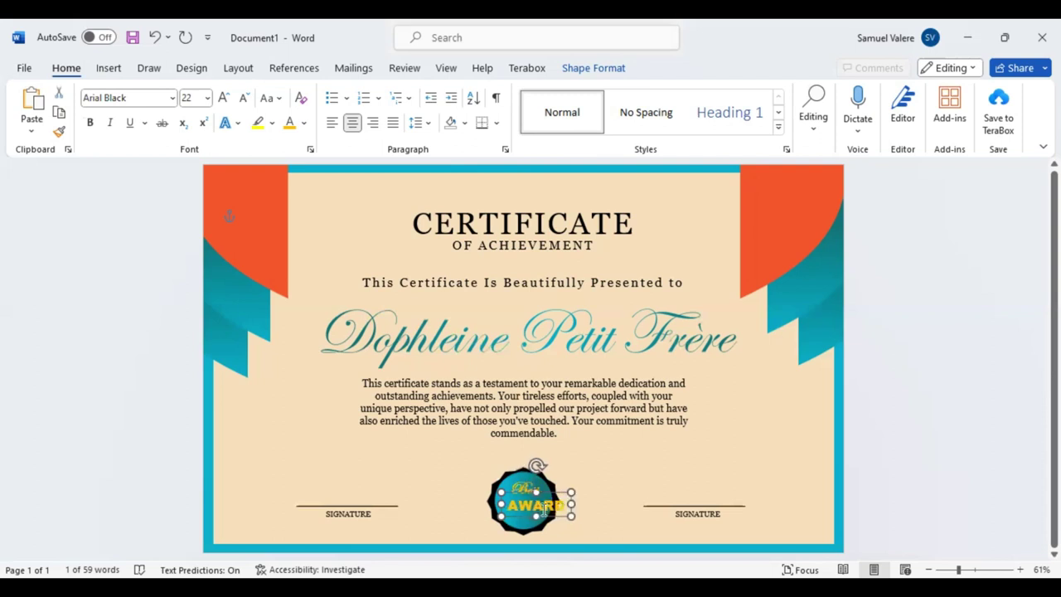
{"action": "left_click_drag", "start_coordinate": [544, 517], "coordinate": [529, 514]}
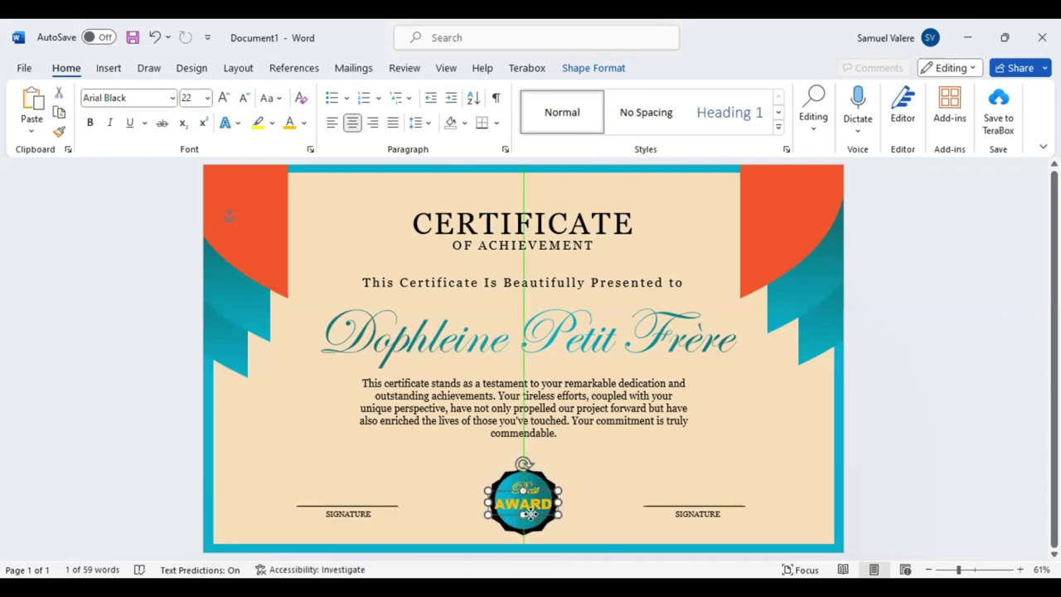
Settle 'AWARD' at 20 pt after trying 18 pt
{"action": "left_click", "coordinate": [685, 458]}
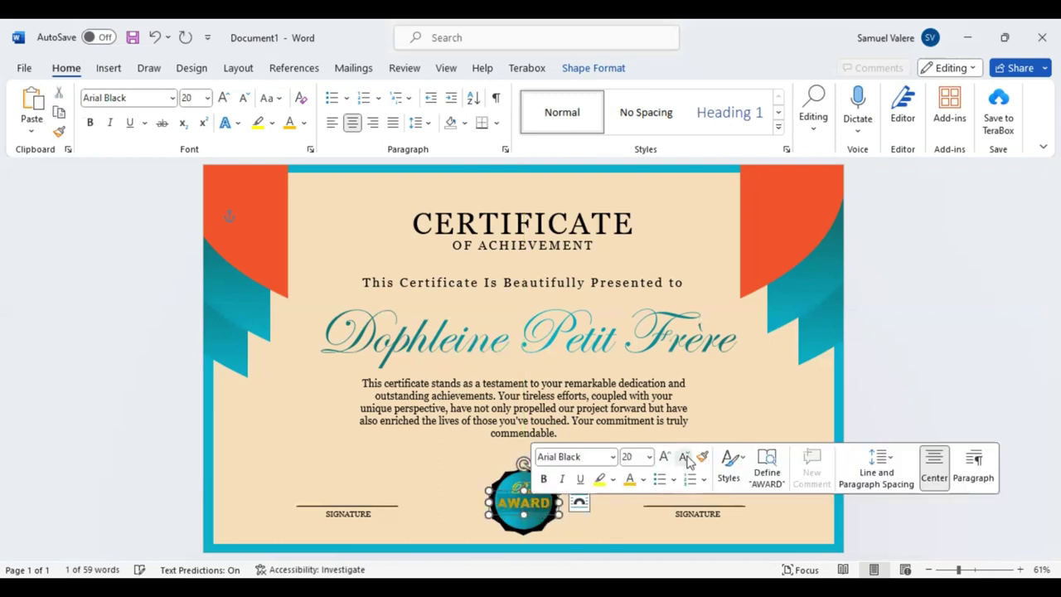
{"action": "left_click", "coordinate": [685, 457]}
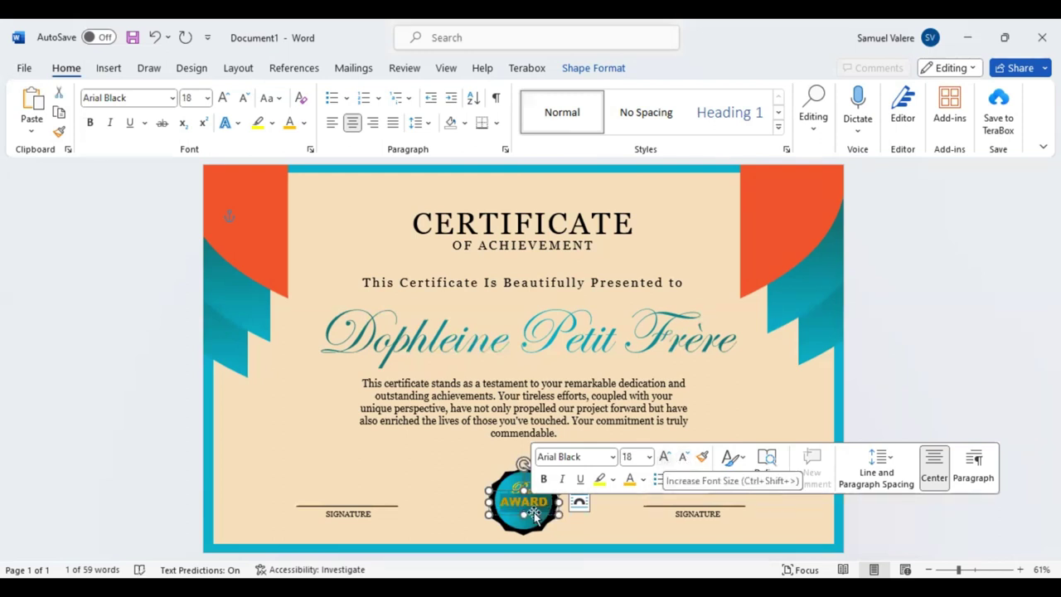
{"action": "left_click", "coordinate": [665, 457]}
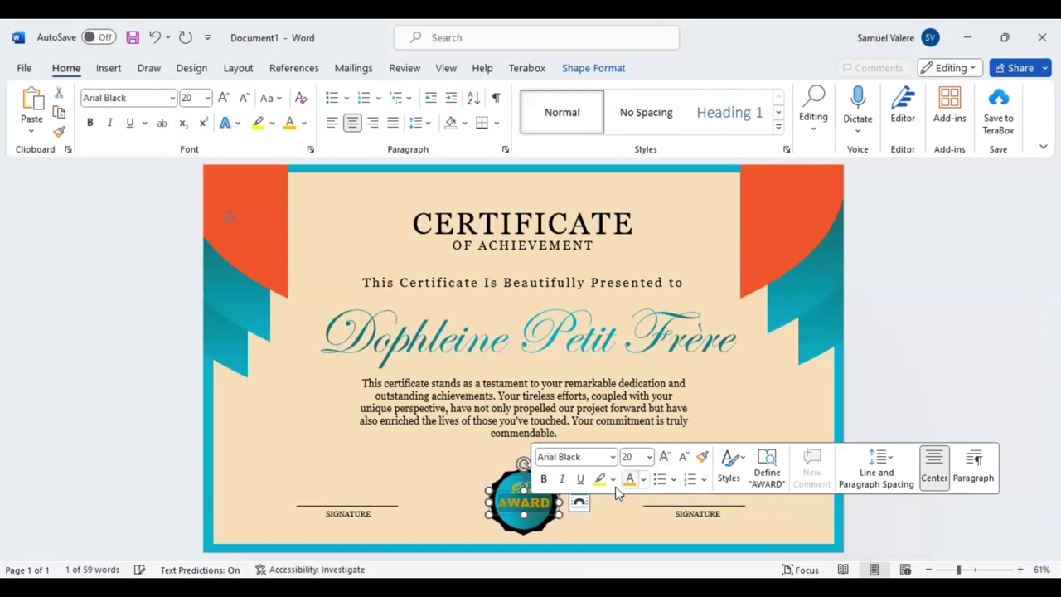
Nudge the seal text down and align it with the page's centre guide
{"action": "left_click", "coordinate": [537, 514]}
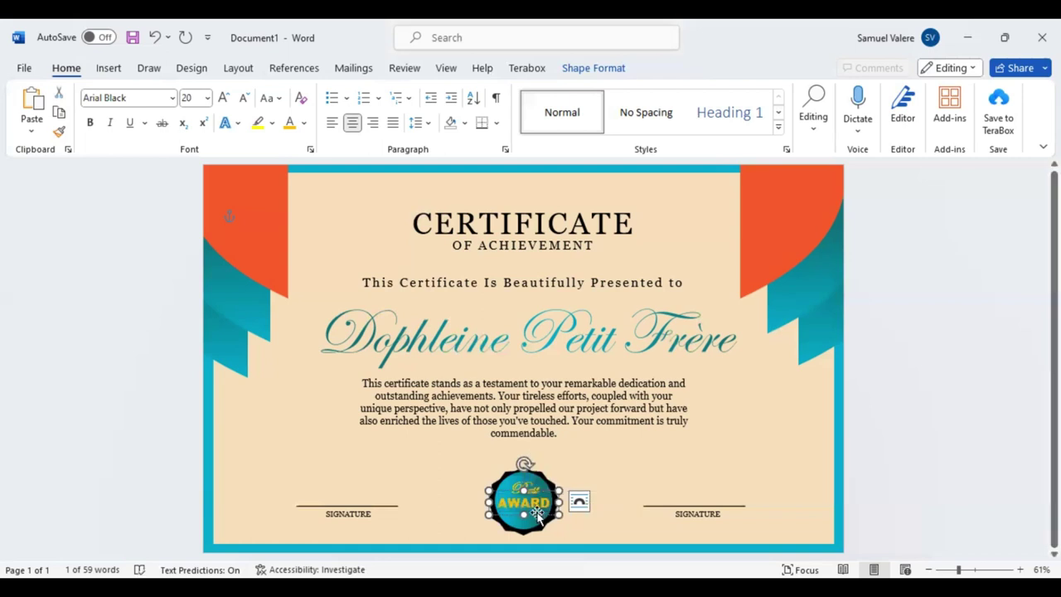
{"action": "key", "text": "Down"}
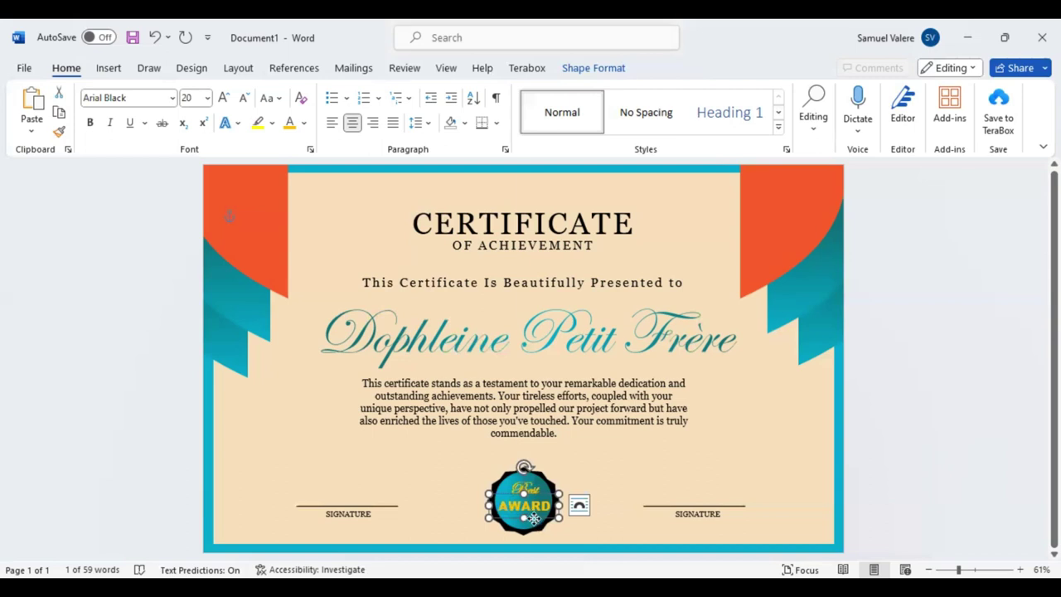
{"action": "left_click_drag", "start_coordinate": [533, 518], "coordinate": [531, 519]}
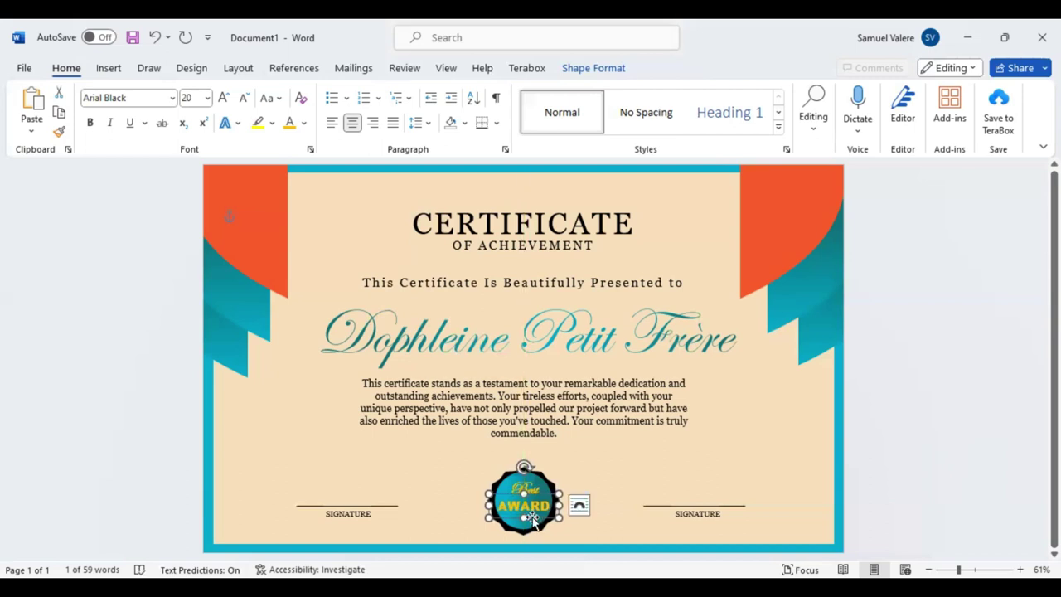
{"action": "left_click", "coordinate": [525, 478]}
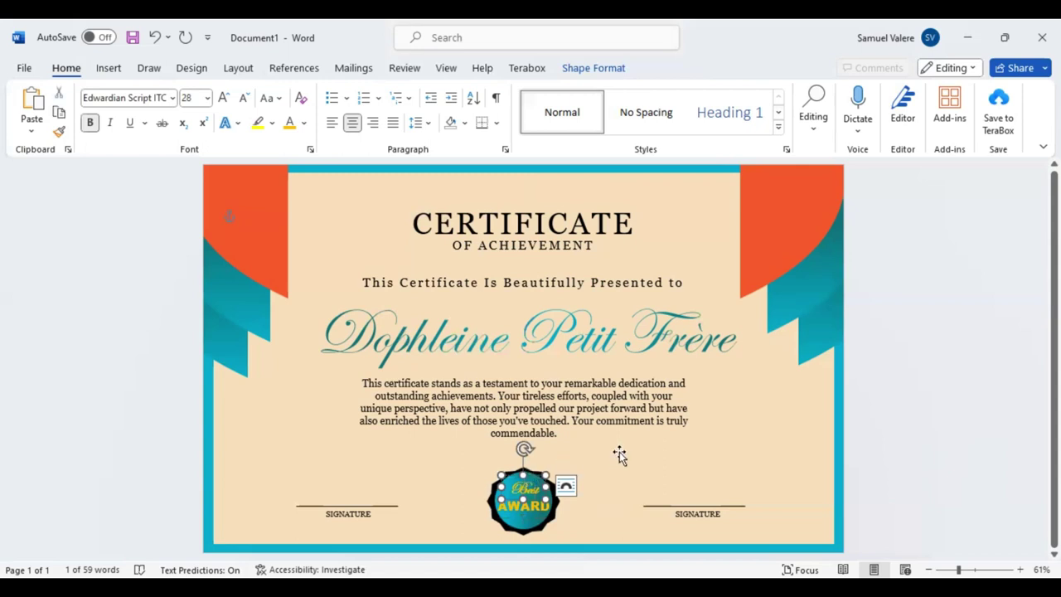
{"action": "left_click", "coordinate": [554, 501]}
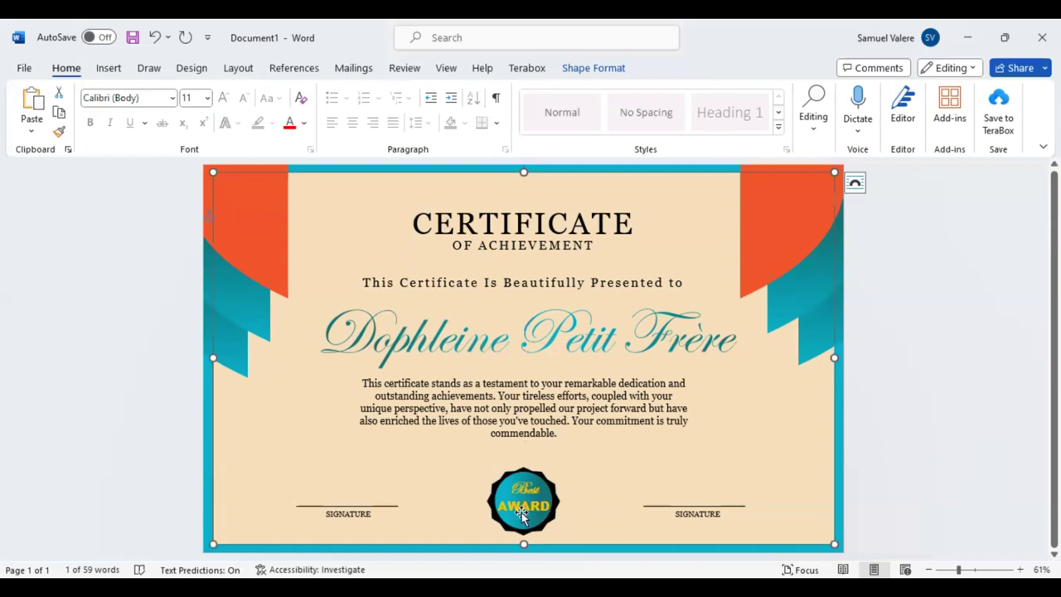
Enlarge the 'Best AWARD' seal slightly from its corner and centre it on the page between the signature lines
{"action": "left_click", "coordinate": [524, 522]}
{"action": "left_click", "coordinate": [528, 530]}
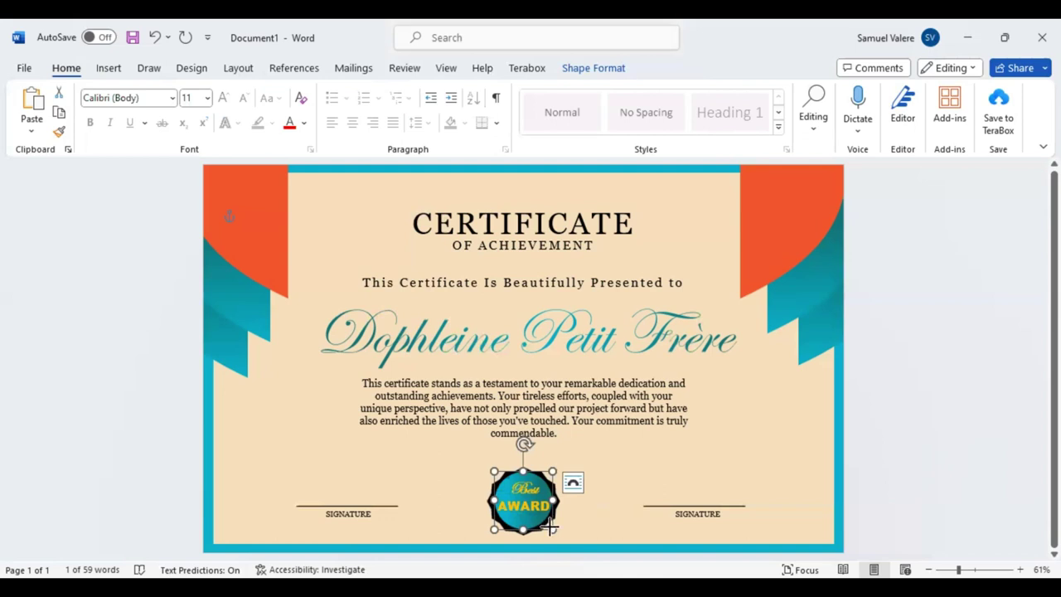
{"action": "left_click_drag", "start_coordinate": [550, 527], "coordinate": [554, 530]}
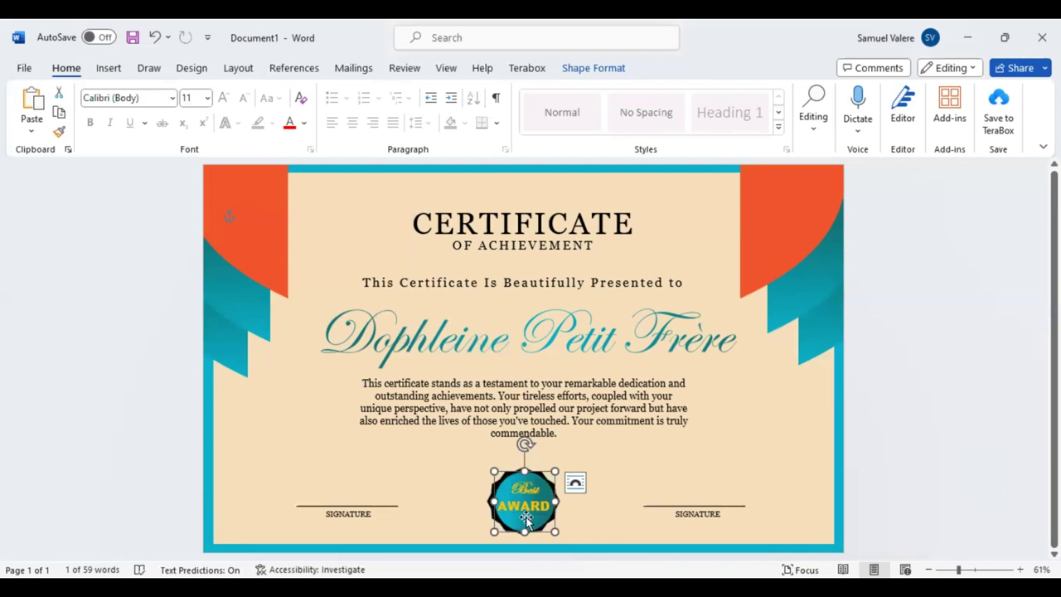
{"action": "left_click_drag", "start_coordinate": [535, 531], "coordinate": [531, 527]}
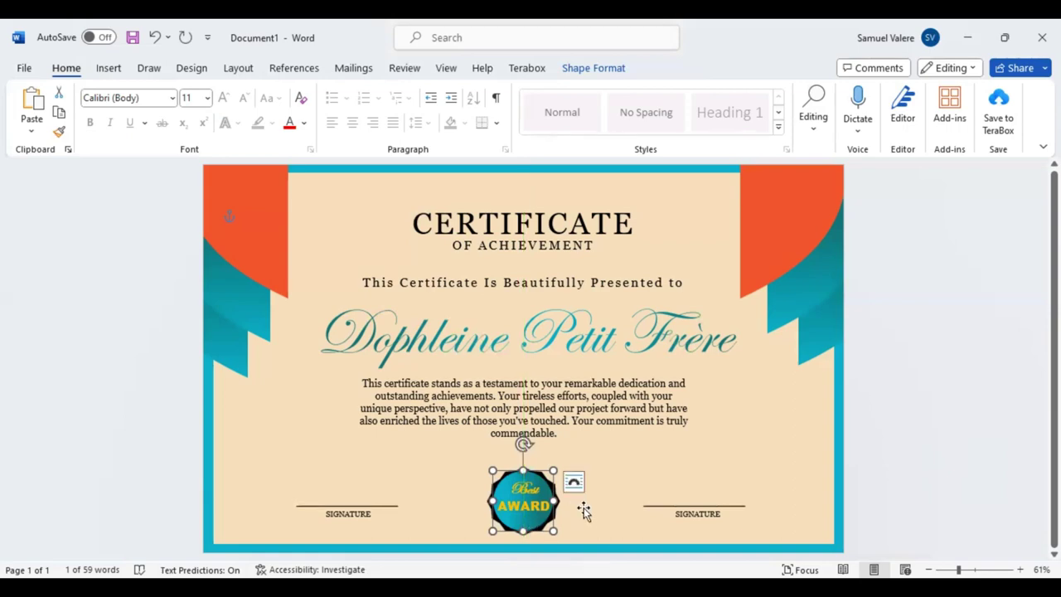